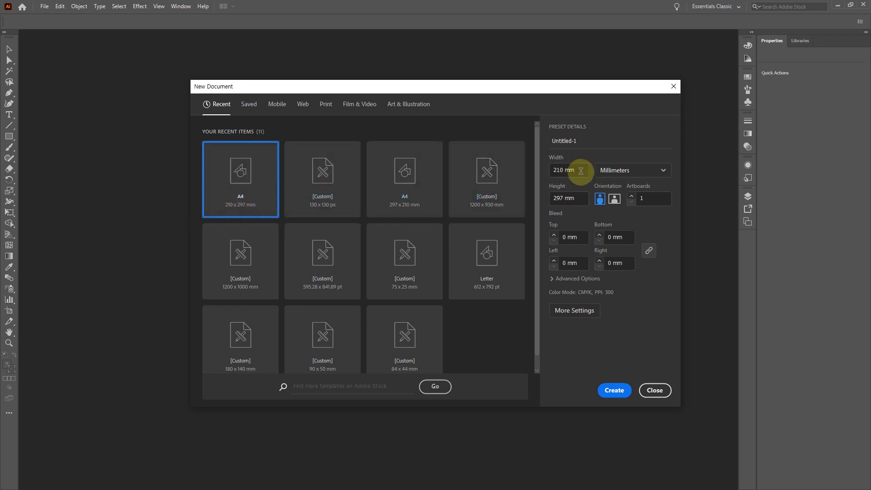
Step: Create a new A4 document, 210 by 297 mm, in millimetres and portrait orientation
{"action": "left_click", "coordinate": [628, 178]}
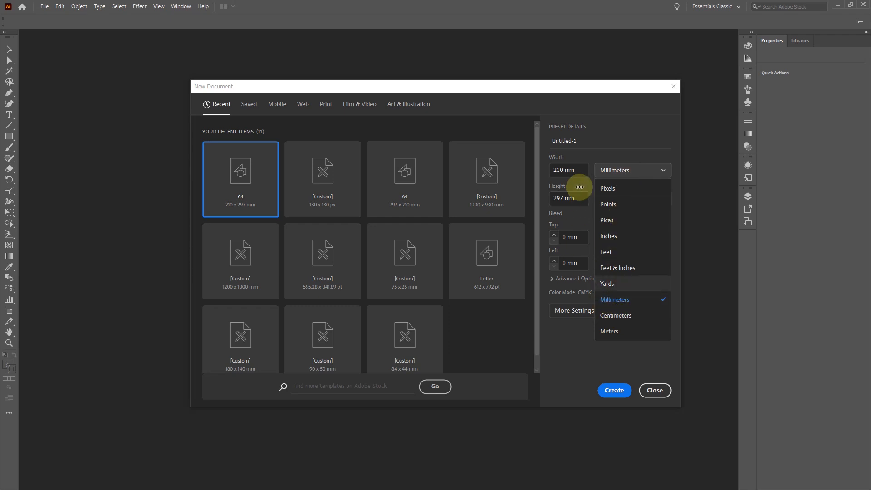
{"action": "left_click", "coordinate": [577, 172]}
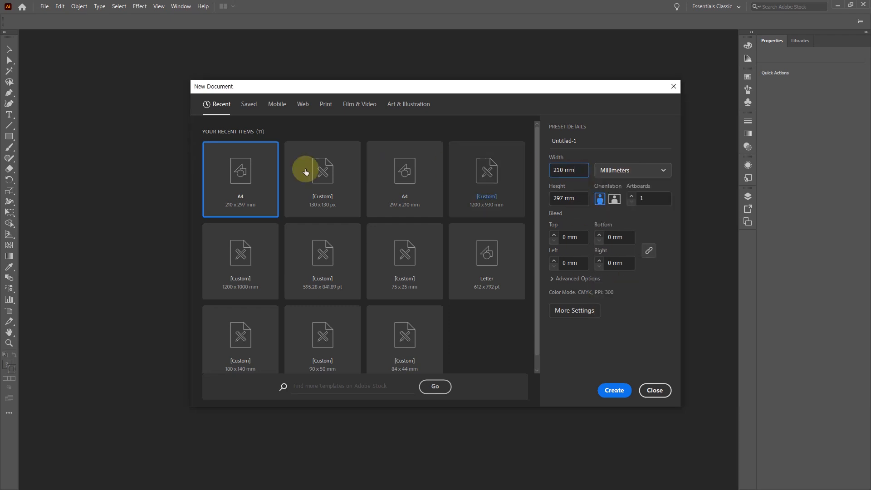
{"action": "left_click", "coordinate": [244, 188]}
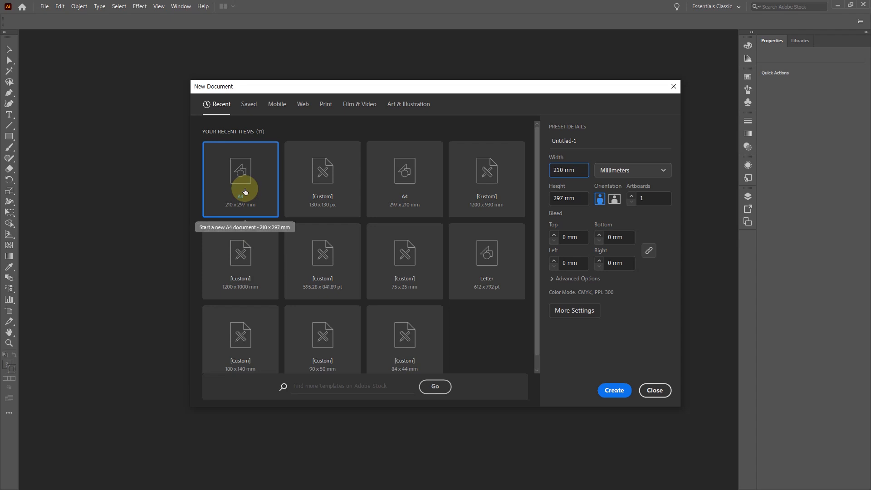
{"action": "left_click", "coordinate": [614, 389]}
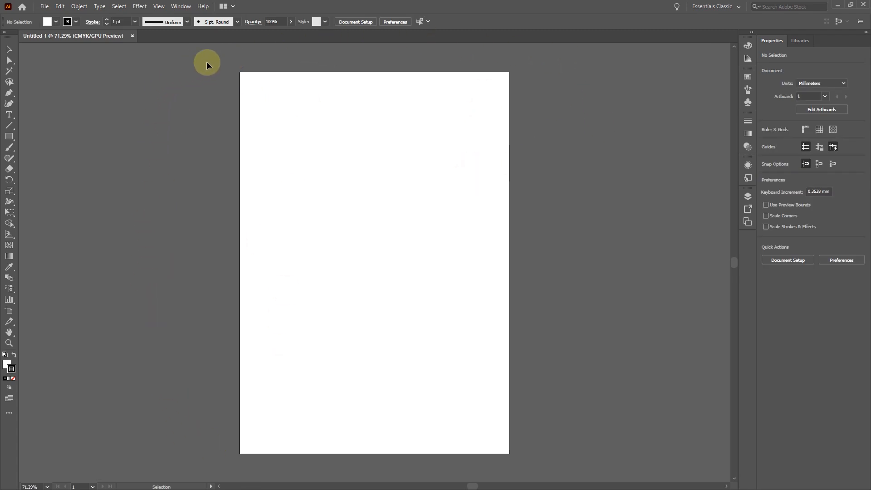
Step: Draw a trial rectangle about 73 by 62 mm outside the artboard, move it slightly and delete it
{"action": "left_click", "coordinate": [9, 136]}
{"action": "left_click_drag", "start_coordinate": [111, 102], "coordinate": [206, 182]}
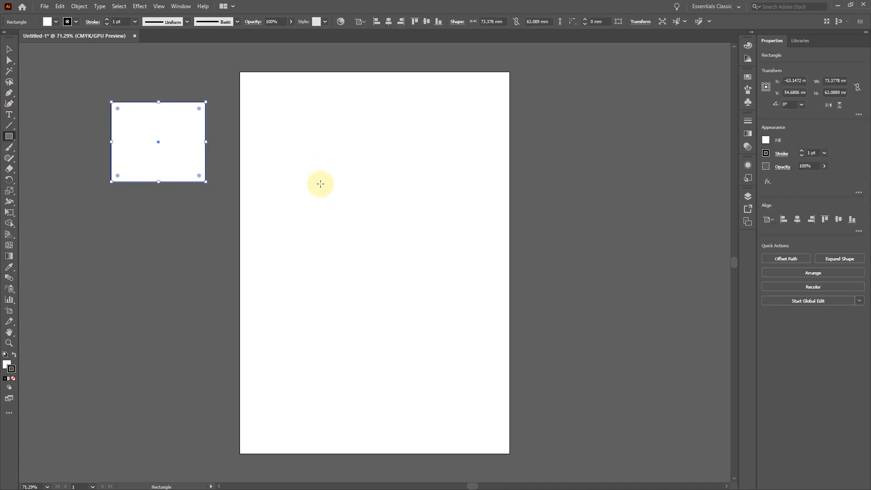
{"action": "left_click", "coordinate": [9, 49]}
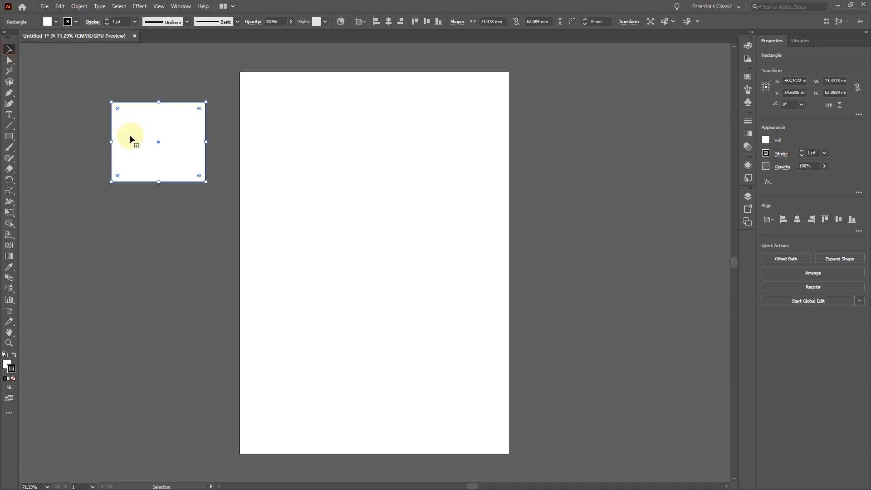
{"action": "left_click_drag", "start_coordinate": [134, 125], "coordinate": [139, 137]}
{"action": "key", "text": "Delete"}
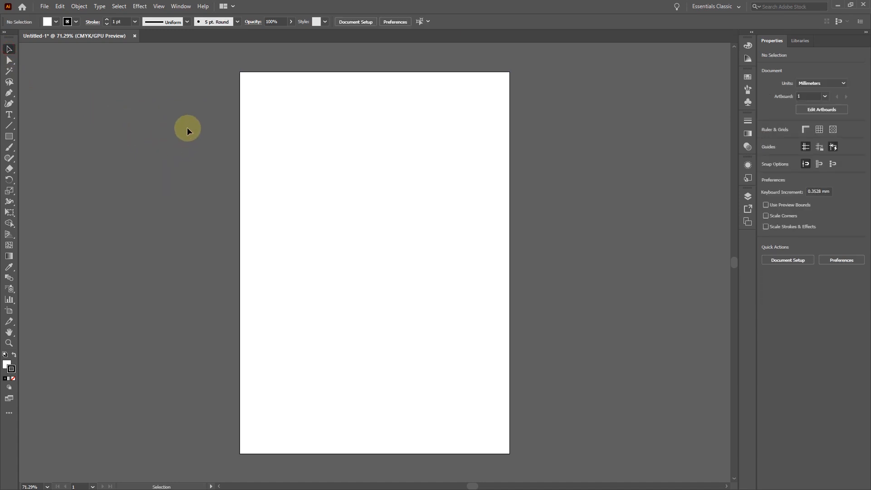
Step: Switch the workspace to Automation and return it to Essentials Classic
{"action": "left_click", "coordinate": [180, 6]}
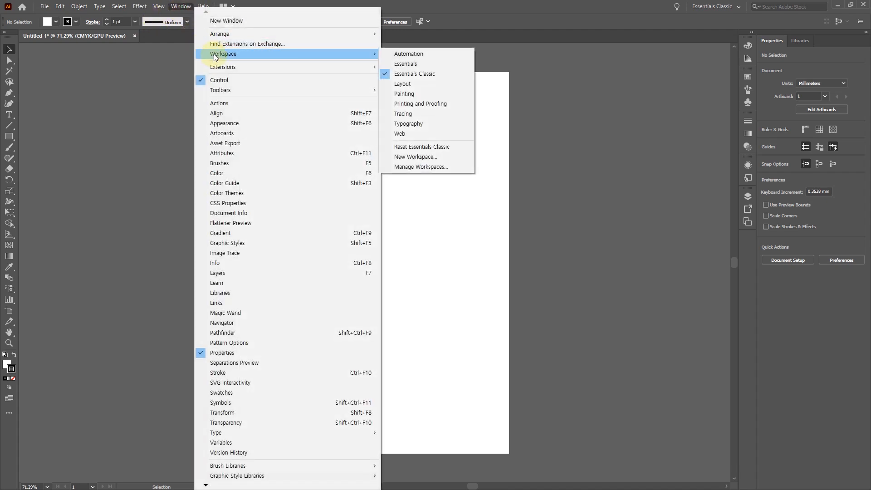
{"action": "mouse_move", "coordinate": [295, 55]}
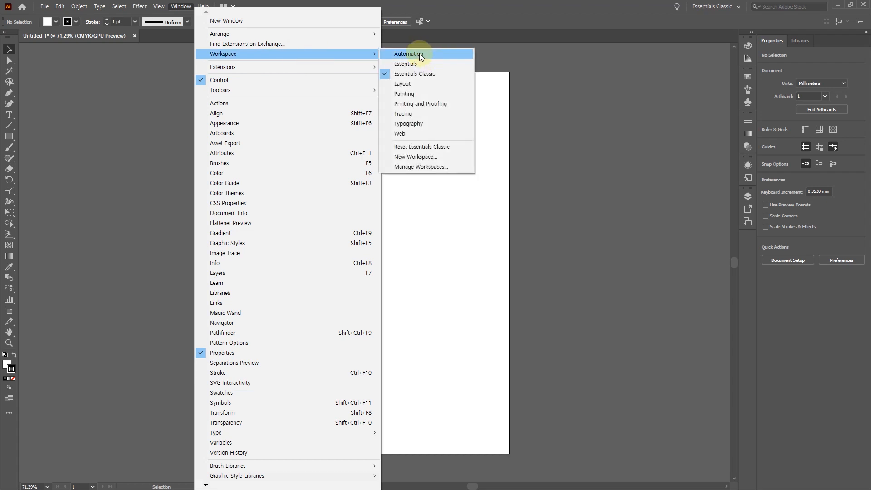
{"action": "left_click", "coordinate": [420, 53]}
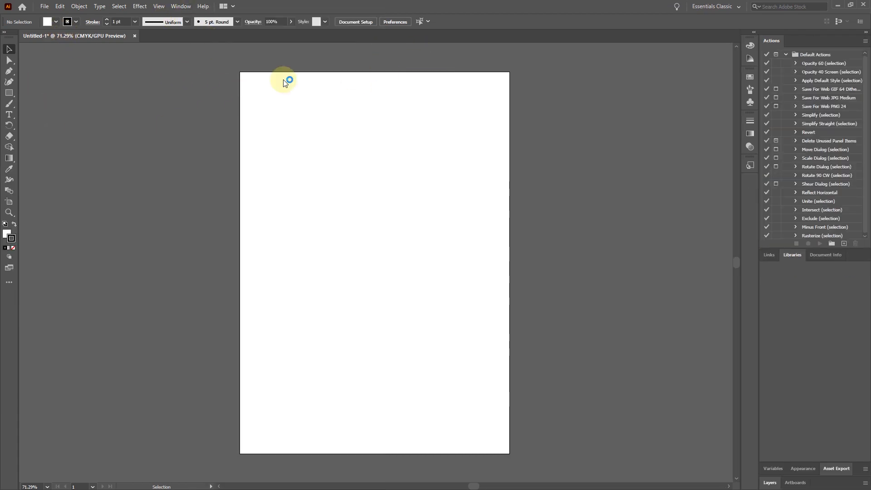
{"action": "left_click", "coordinate": [179, 10]}
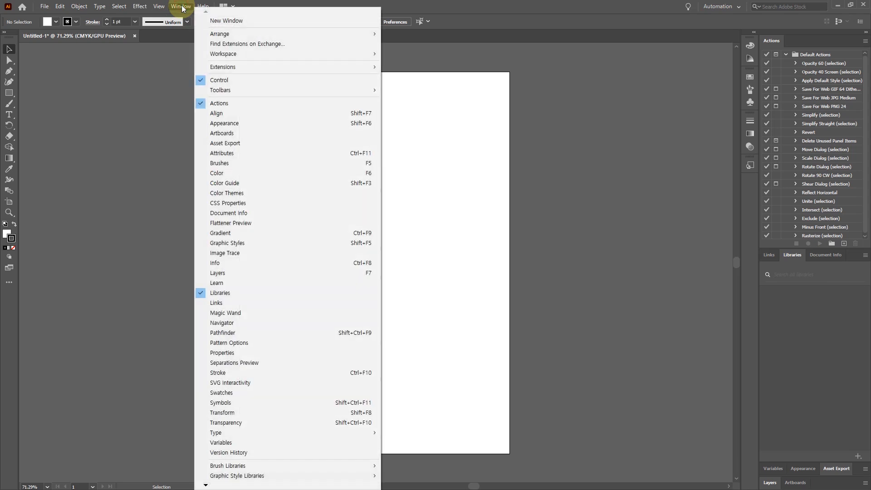
{"action": "mouse_move", "coordinate": [225, 55]}
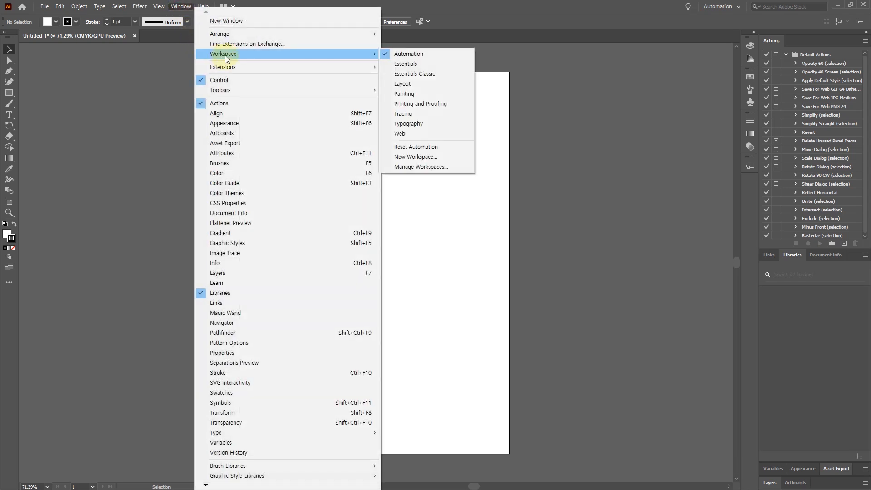
{"action": "left_click", "coordinate": [408, 75]}
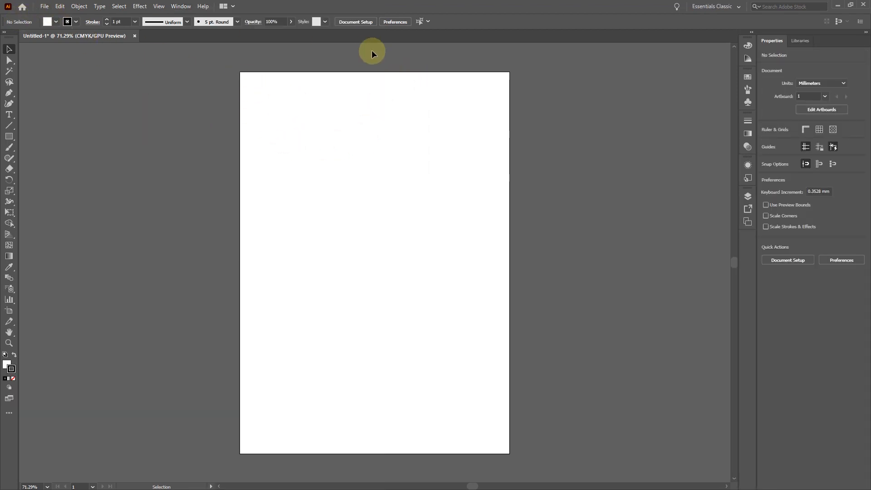
Step: Draw a square about 95 mm per side in the upper part of the artboard with the Rectangle Tool
{"action": "left_click", "coordinate": [9, 136]}
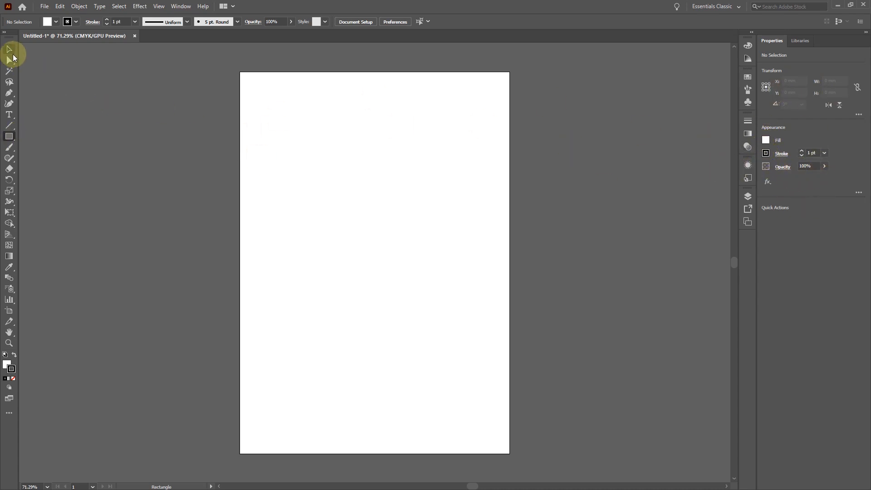
{"action": "left_click", "coordinate": [10, 139]}
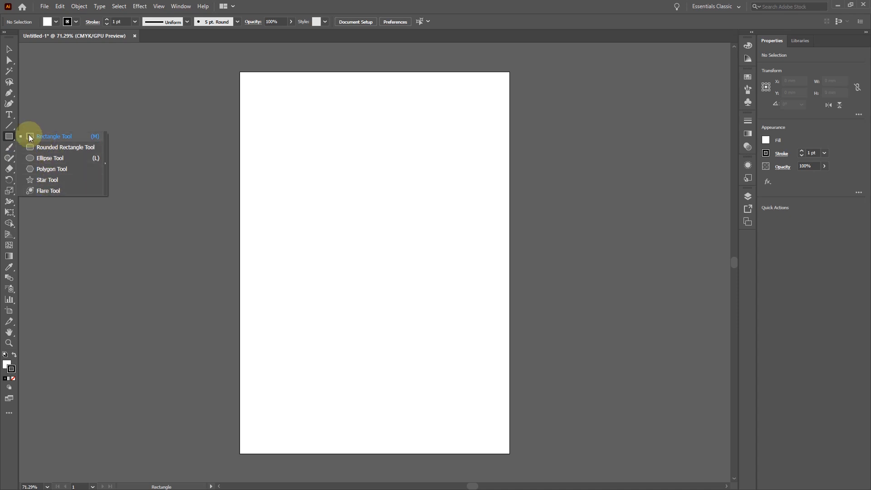
{"action": "left_click", "coordinate": [8, 138]}
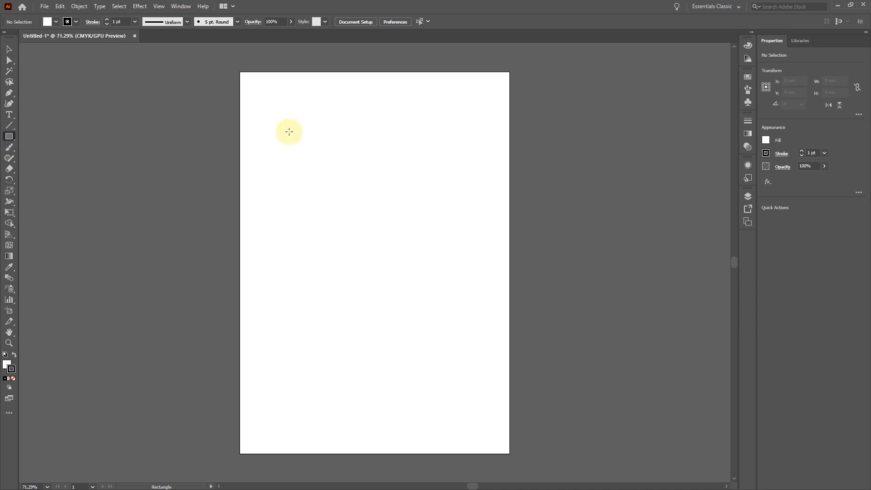
{"action": "left_click_drag", "start_coordinate": [262, 105], "coordinate": [385, 227]}
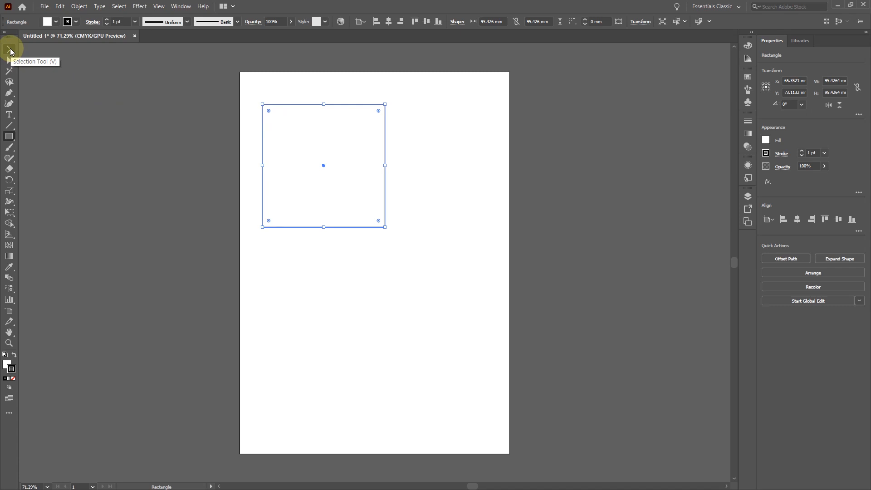
Step: Resize the square to a rectangle about 105 by 95 mm and position it in the artboard's upper left area
{"action": "left_click", "coordinate": [9, 49]}
{"action": "left_click_drag", "start_coordinate": [317, 152], "coordinate": [319, 170]}
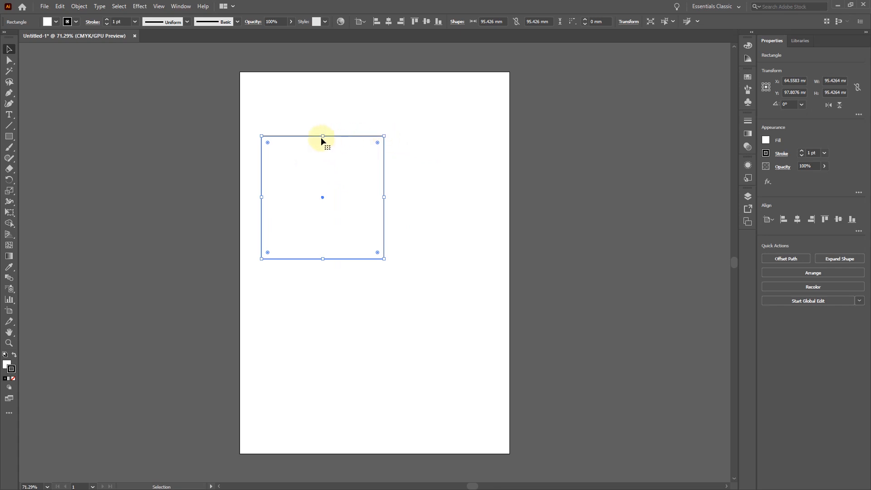
{"action": "left_click_drag", "start_coordinate": [324, 136], "coordinate": [320, 177]}
{"action": "left_click_drag", "start_coordinate": [382, 210], "coordinate": [321, 162]}
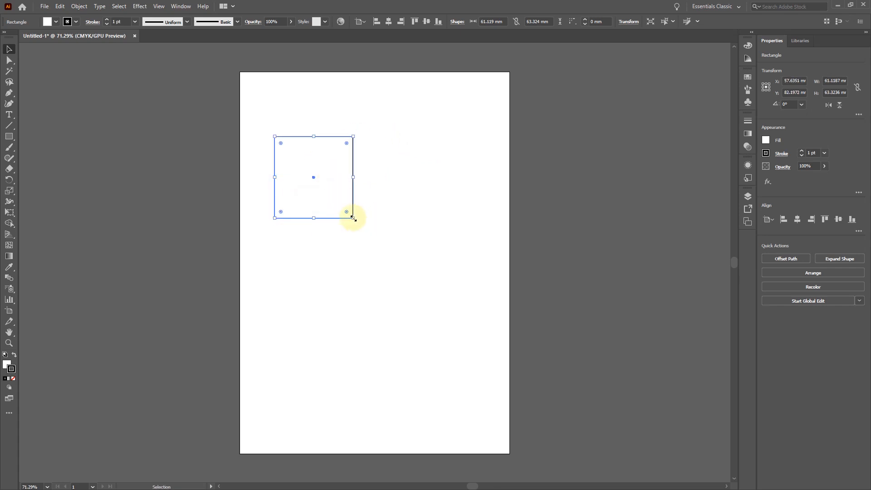
{"action": "left_click_drag", "start_coordinate": [353, 219], "coordinate": [410, 258]}
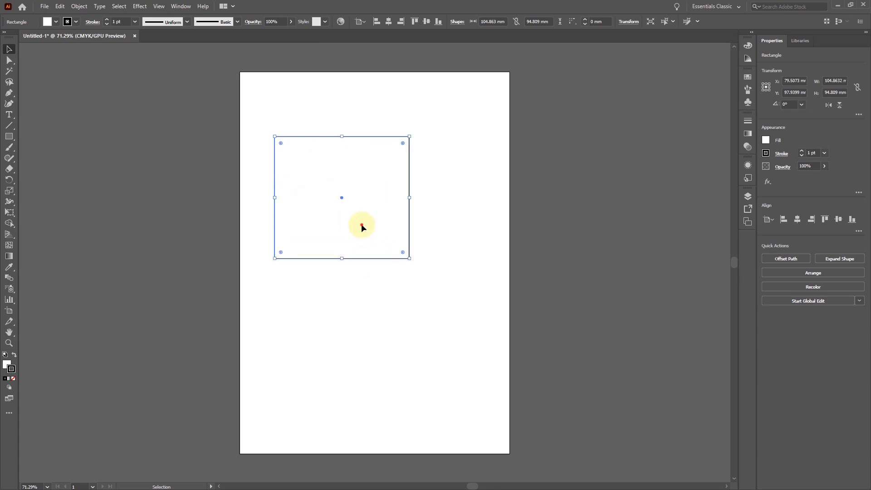
{"action": "left_click_drag", "start_coordinate": [361, 224], "coordinate": [351, 203]}
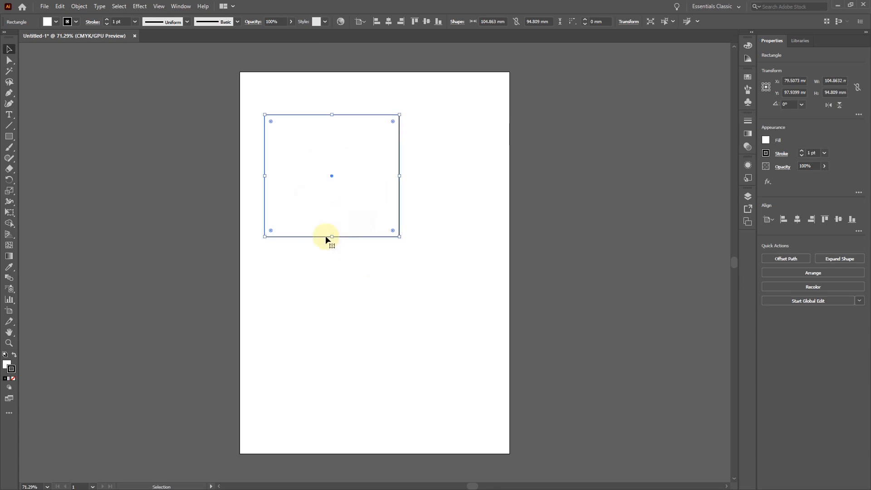
Step: Fill the rectangle with a yellow-orange colour from the colour spectrum
{"action": "left_click", "coordinate": [7, 366]}
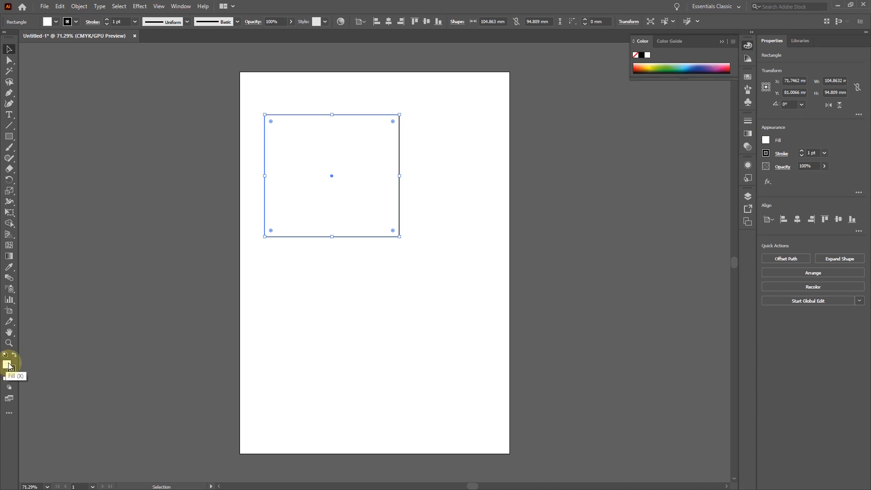
{"action": "left_click", "coordinate": [645, 67]}
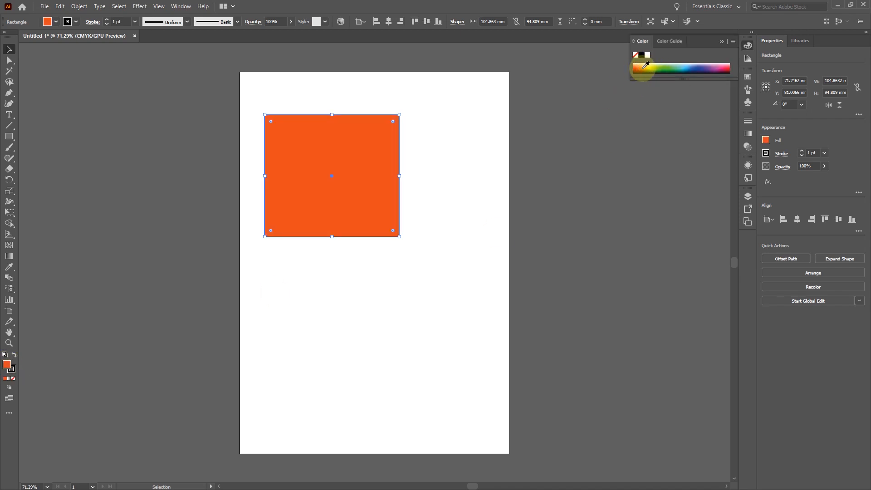
{"action": "left_click", "coordinate": [647, 68]}
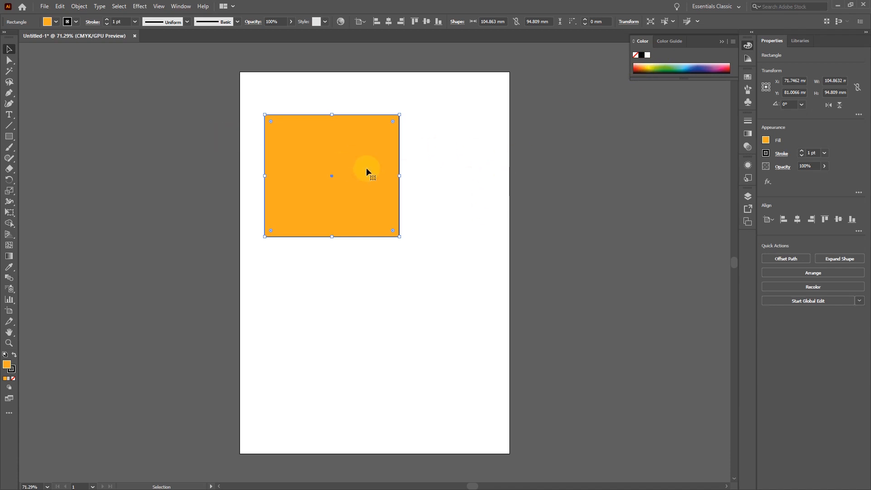
Step: Deselect the rectangle and draw a second one below it, about 81 by 73 mm, with a blue fill
{"action": "left_click", "coordinate": [472, 161]}
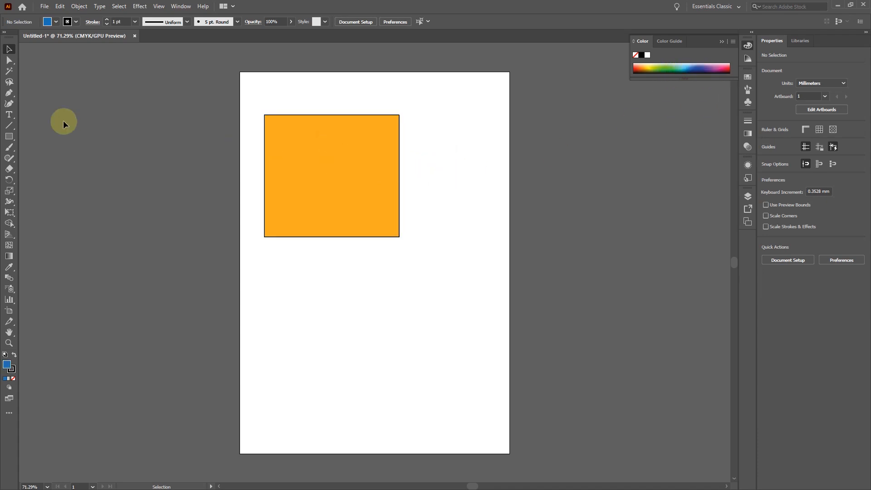
{"action": "left_click_drag", "start_coordinate": [317, 268], "coordinate": [423, 361]}
{"action": "left_click", "coordinate": [9, 48]}
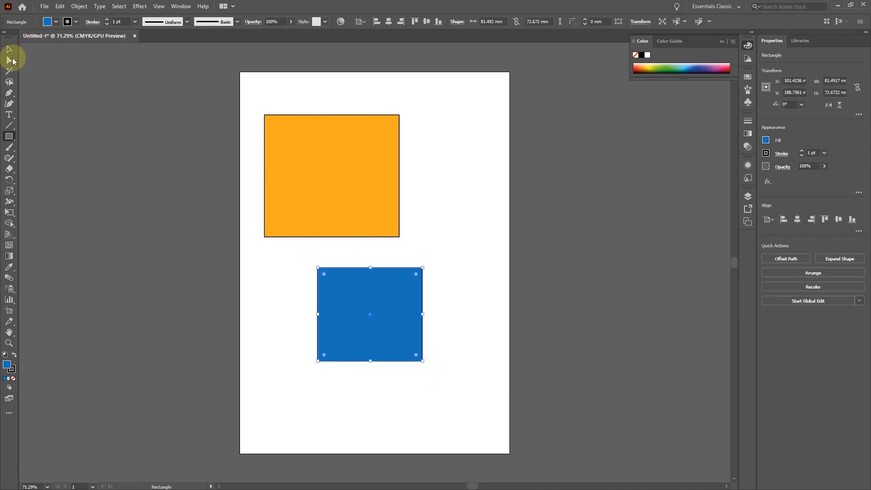
Step: Select both rectangles and give them a dark blue fill and a red stroke
{"action": "left_click_drag", "start_coordinate": [201, 105], "coordinate": [536, 421]}
{"action": "left_click", "coordinate": [690, 64]}
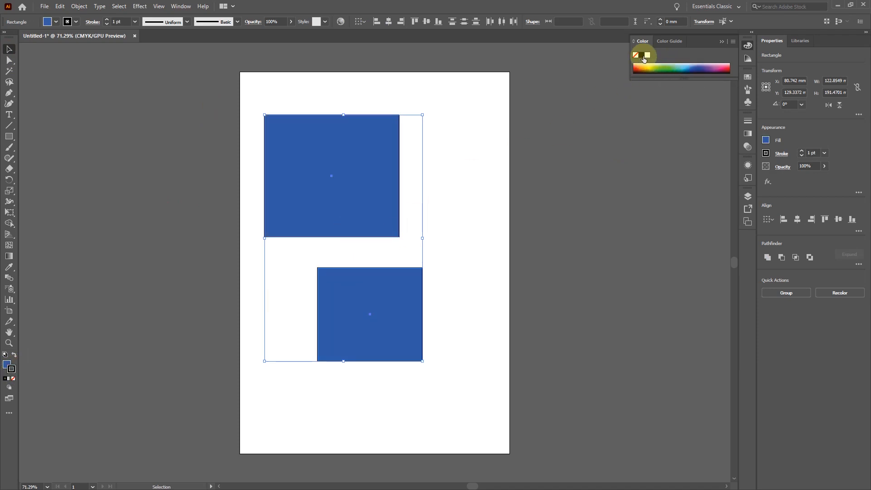
{"action": "left_click", "coordinate": [725, 65]}
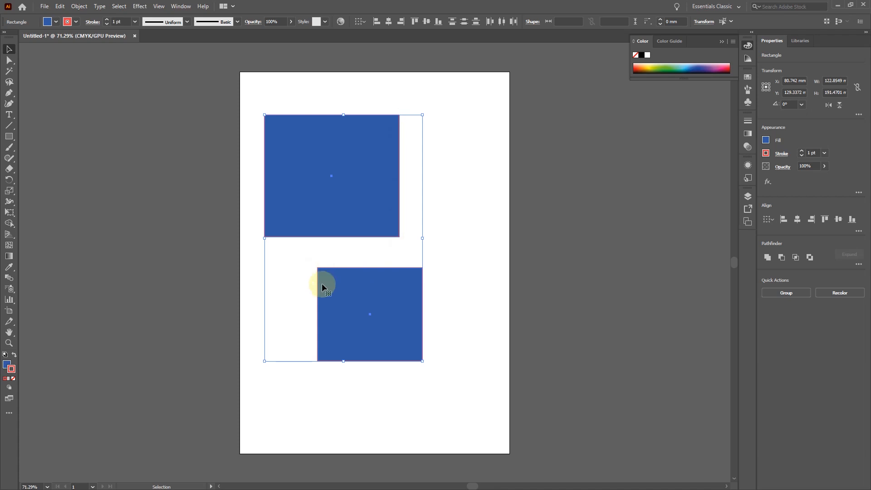
{"action": "left_click", "coordinate": [497, 282]}
Step: Reset both rectangles to the default white fill and black stroke
{"action": "left_click", "coordinate": [355, 189]}
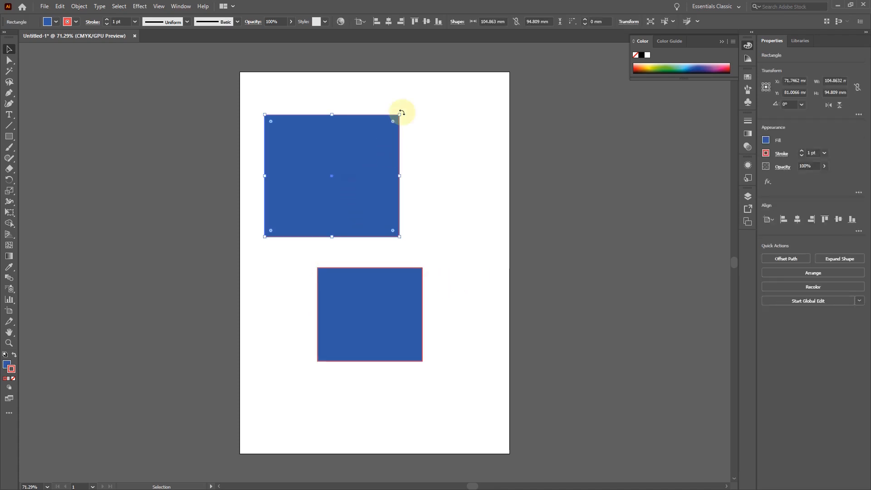
{"action": "left_click", "coordinate": [441, 230]}
{"action": "left_click", "coordinate": [418, 277]}
{"action": "left_click_drag", "start_coordinate": [199, 78], "coordinate": [480, 411]}
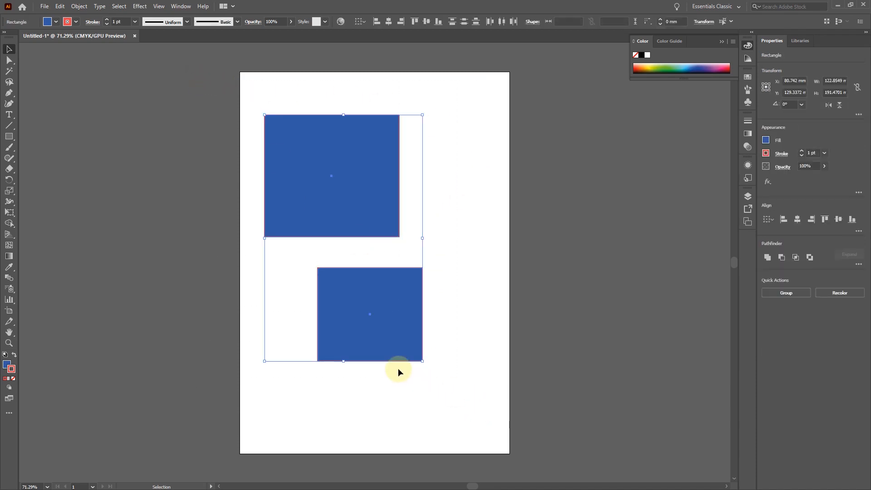
{"action": "left_click", "coordinate": [5, 355]}
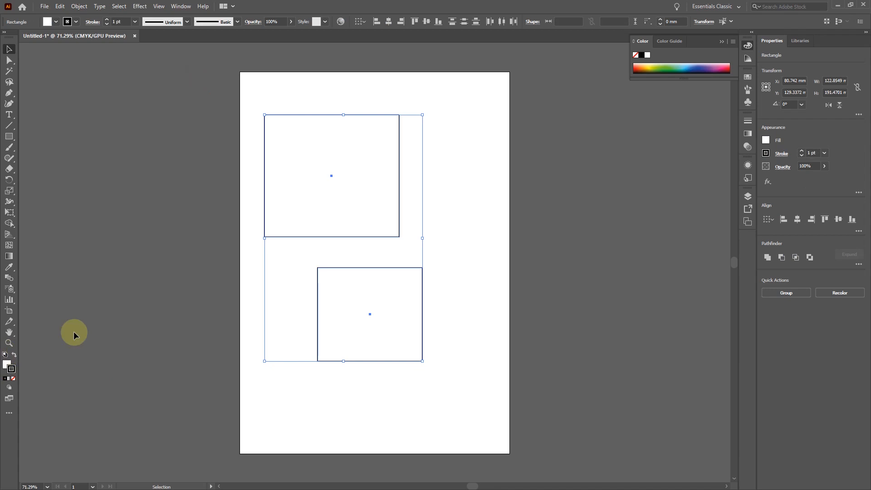
{"action": "left_click", "coordinate": [484, 179]}
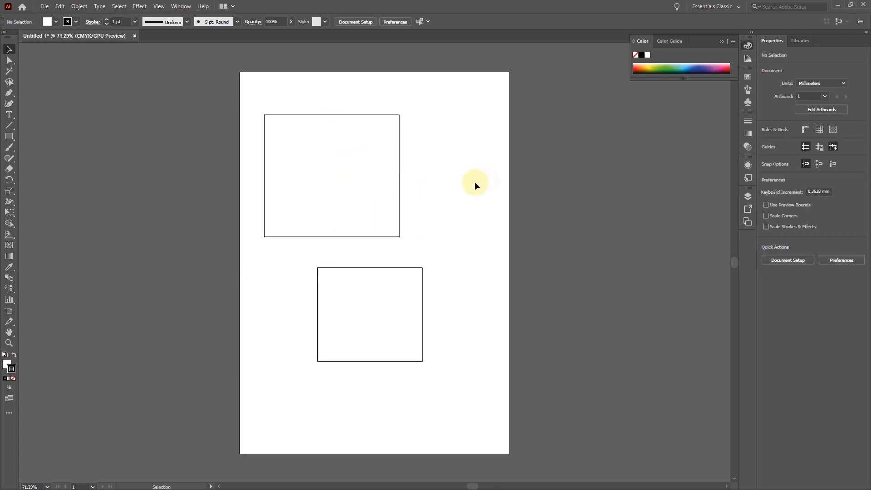
Step: Move the upper rectangle closer to the artboard's top-left corner and round all its corners to a radius of about 13 mm
{"action": "left_click", "coordinate": [309, 150]}
{"action": "left_click_drag", "start_coordinate": [303, 143], "coordinate": [298, 122]}
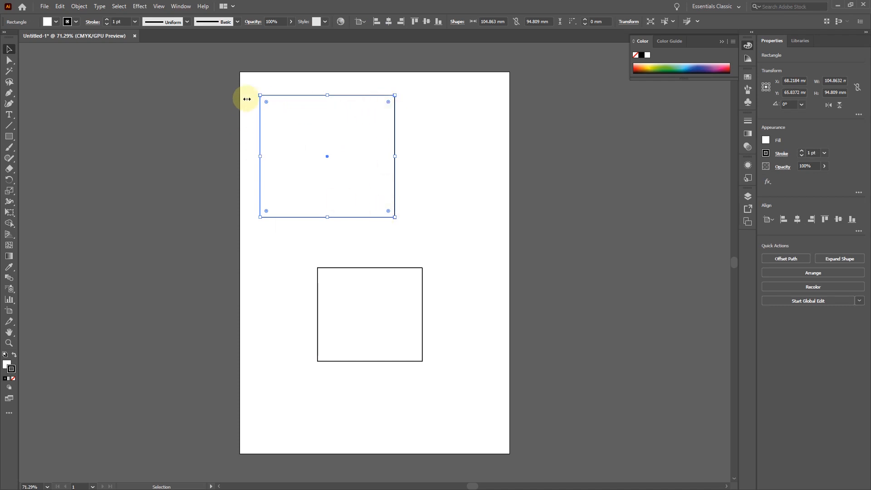
{"action": "left_click_drag", "start_coordinate": [266, 101], "coordinate": [274, 117]}
{"action": "left_click", "coordinate": [422, 142]}
{"action": "left_click_drag", "start_coordinate": [339, 123], "coordinate": [327, 119]}
{"action": "left_click", "coordinate": [433, 141]}
Step: Widen the rounded rectangle by stretching its right side close to the artboard's right edge
{"action": "left_click", "coordinate": [360, 130]}
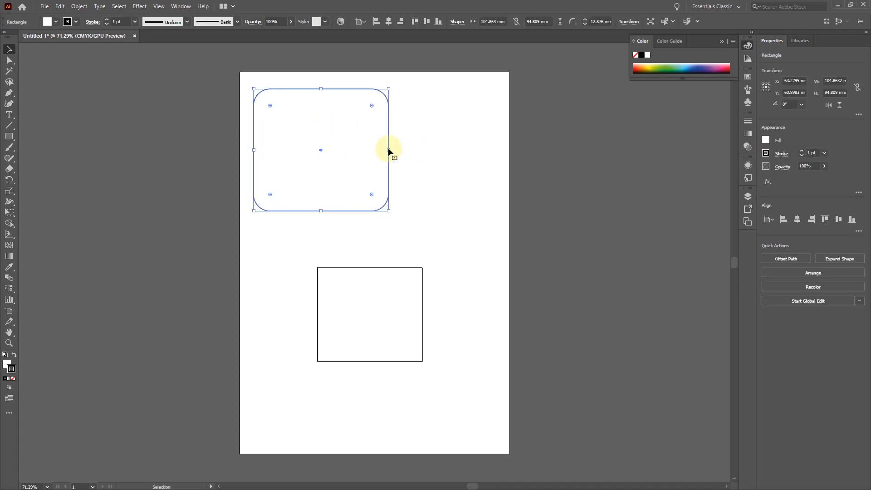
{"action": "left_click_drag", "start_coordinate": [390, 150], "coordinate": [489, 150]}
{"action": "left_click", "coordinate": [481, 97]}
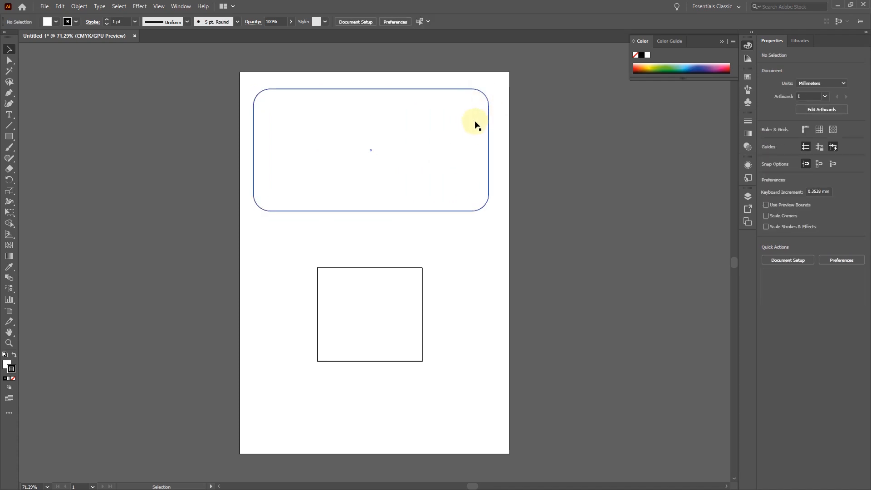
Step: Draw a rounded rectangle below the large one, partly overlapping the plain rectangle on the lower half of the page
{"action": "left_click", "coordinate": [392, 277]}
{"action": "left_click_drag", "start_coordinate": [9, 136], "coordinate": [36, 171]}
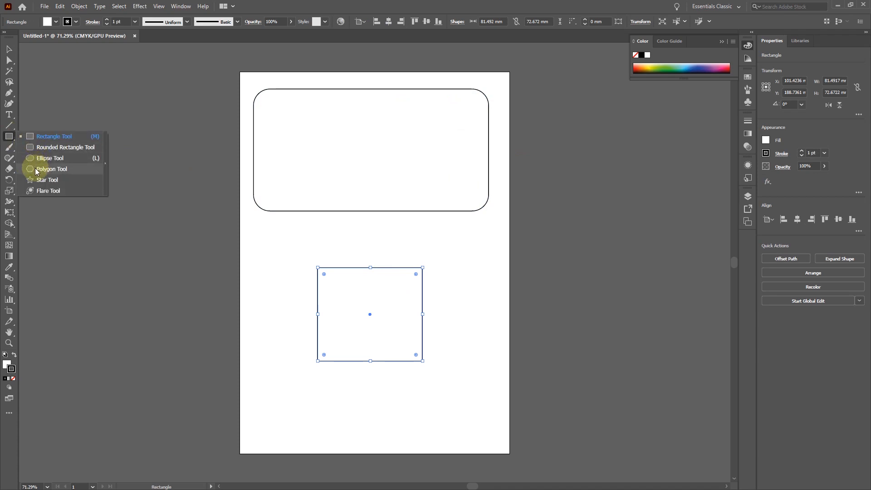
{"action": "left_click_drag", "start_coordinate": [36, 171], "coordinate": [40, 147]}
{"action": "left_click_drag", "start_coordinate": [254, 222], "coordinate": [384, 334]}
{"action": "left_click", "coordinate": [9, 53]}
{"action": "left_click", "coordinate": [439, 235]}
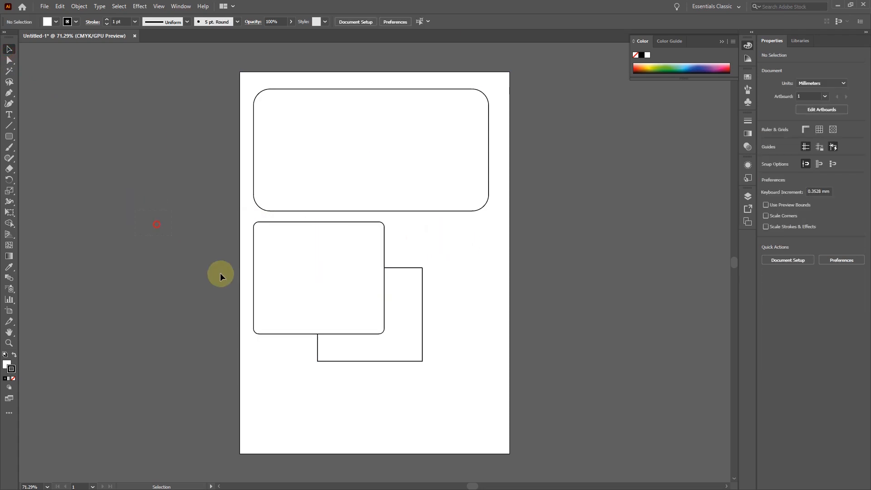
Step: Delete the two overlapping rectangles beneath the large rounded rectangle
{"action": "key", "text": "ctrl+a"}
{"action": "left_click_drag", "start_coordinate": [467, 375], "coordinate": [200, 268]}
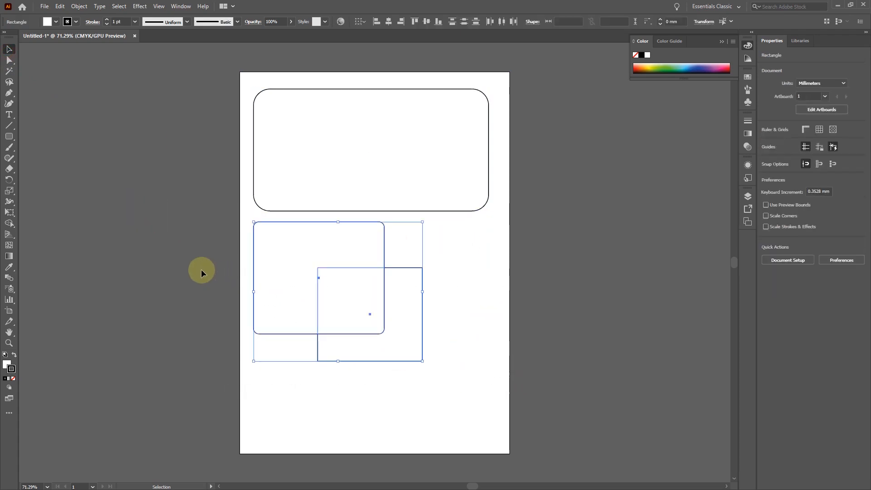
{"action": "key", "text": "Delete"}
{"action": "left_click", "coordinate": [341, 257]}
Step: Create a rounded rectangle 100 mm wide and 50 mm high with a 5 mm corner radius, below the large rounded rectangle
{"action": "left_click", "coordinate": [9, 137]}
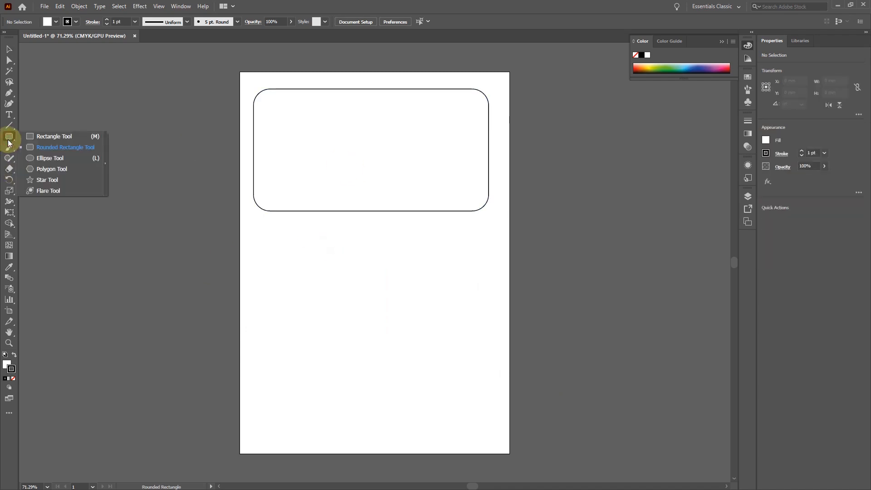
{"action": "left_click", "coordinate": [8, 141]}
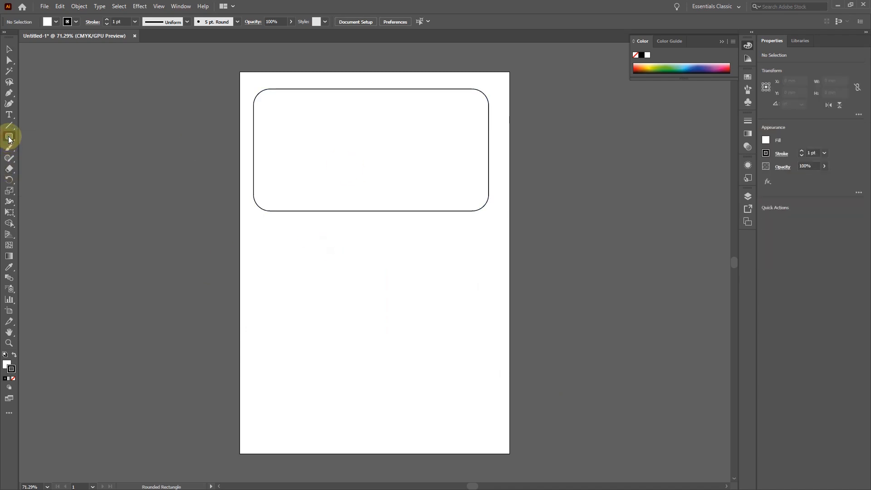
{"action": "left_click", "coordinate": [13, 138]}
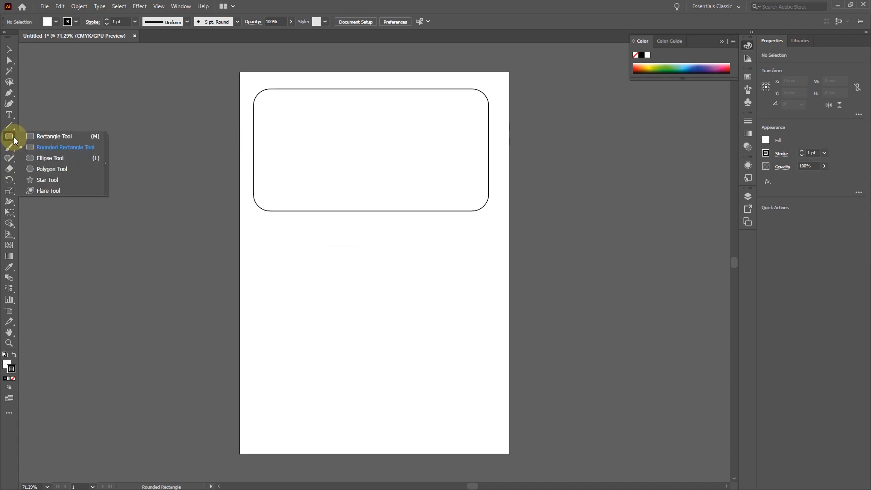
{"action": "left_click", "coordinate": [44, 150]}
{"action": "left_click_drag", "start_coordinate": [297, 232], "coordinate": [435, 332]}
{"action": "key", "text": "ctrl+z"}
{"action": "left_click", "coordinate": [335, 248]}
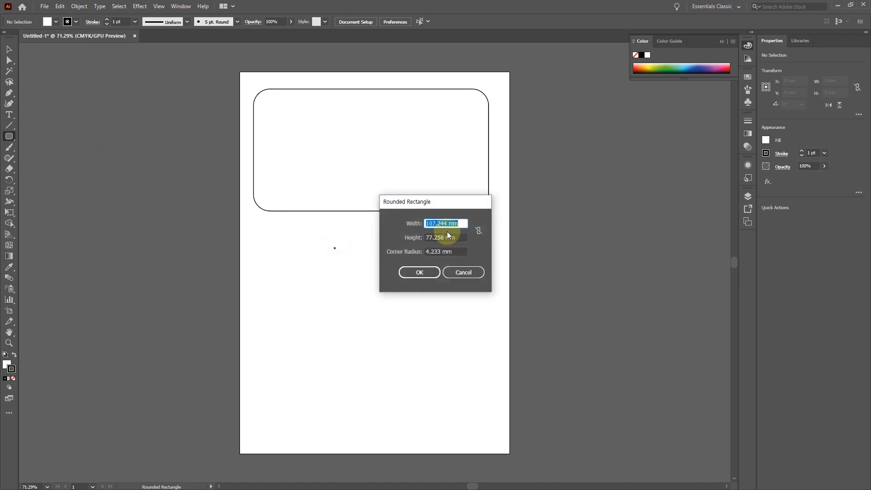
{"action": "type", "text": "100"}
{"action": "left_click", "coordinate": [456, 236]}
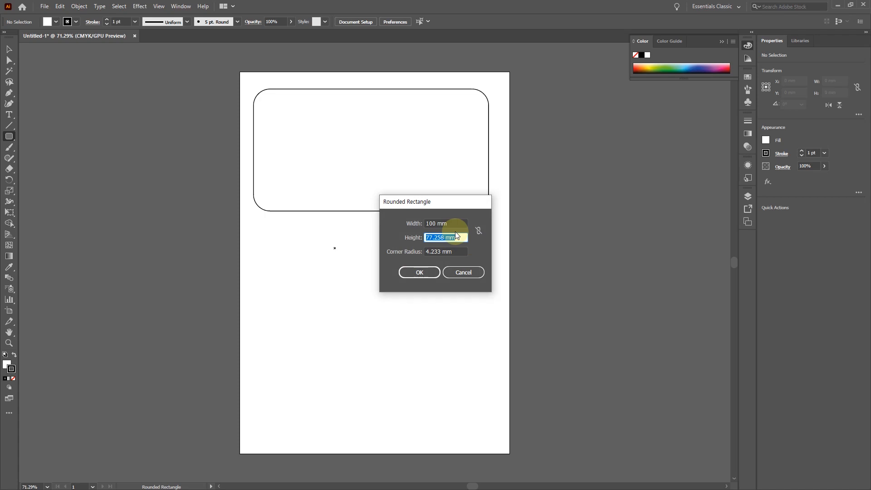
{"action": "type", "text": "5"}
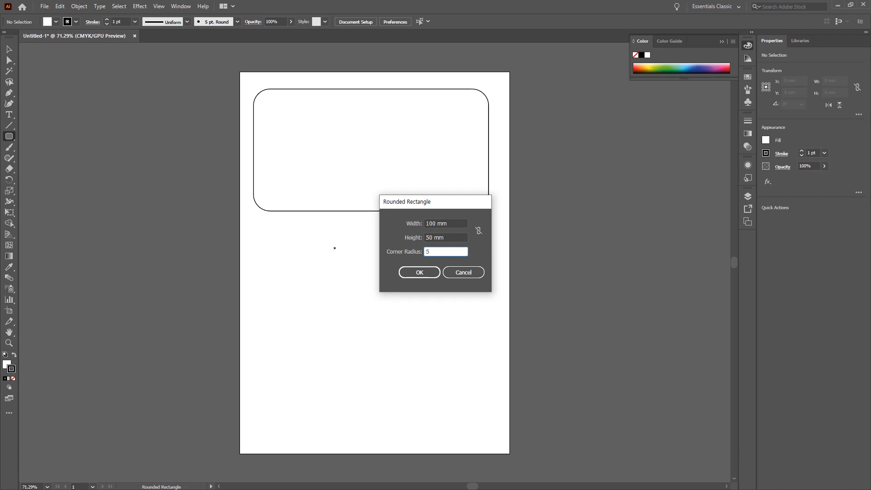
{"action": "left_click", "coordinate": [420, 273]}
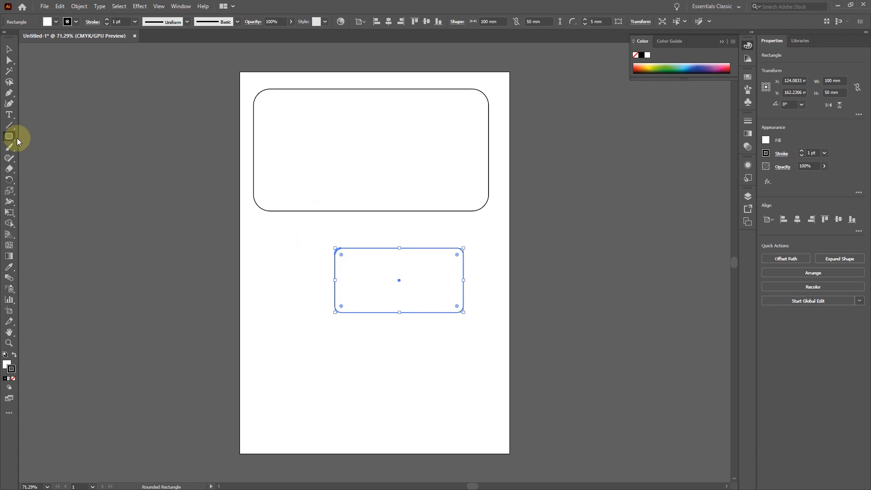
Step: Draw an ellipse about 94 × 91 mm, a flat one about 139 × 25 mm and a true circle about 103 mm across
{"action": "left_click_drag", "start_coordinate": [13, 139], "coordinate": [32, 160]}
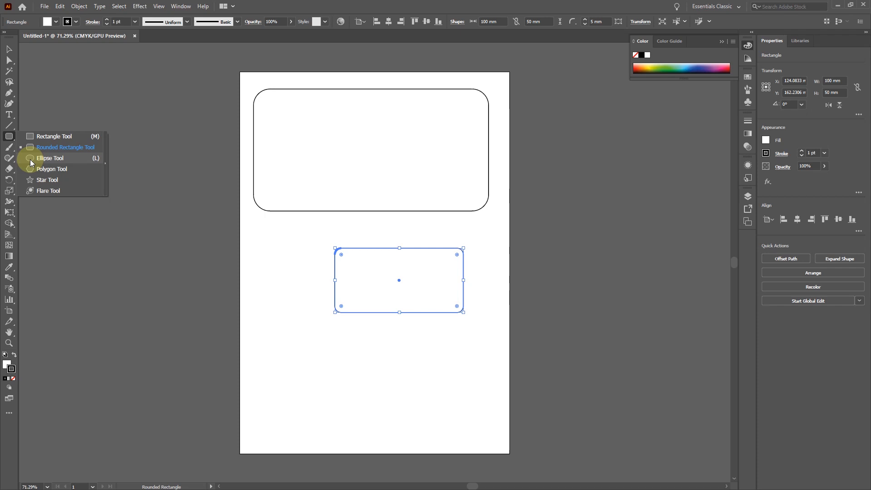
{"action": "left_click_drag", "start_coordinate": [30, 160], "coordinate": [30, 159]}
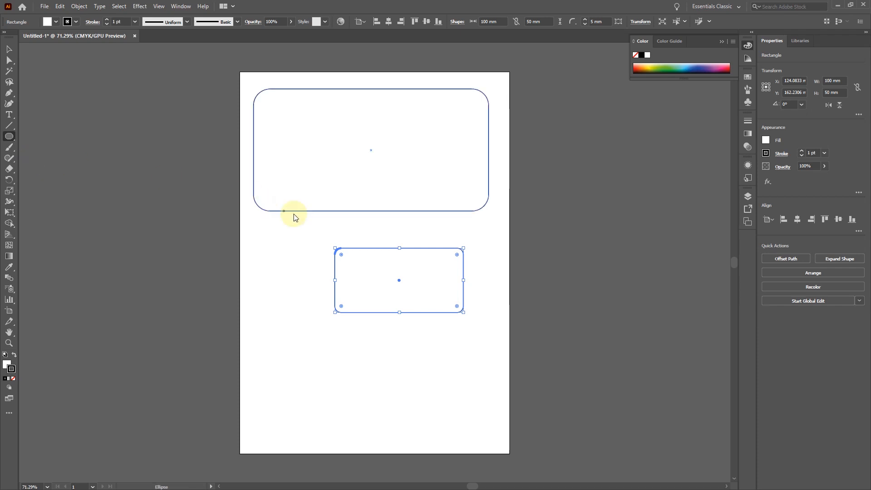
{"action": "left_click", "coordinate": [263, 236]}
{"action": "left_click", "coordinate": [457, 263]}
{"action": "left_click_drag", "start_coordinate": [254, 228], "coordinate": [375, 345]}
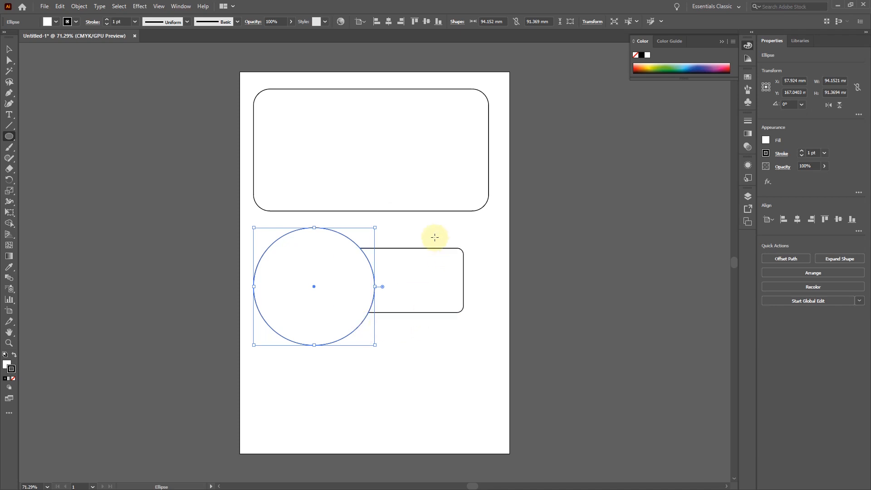
{"action": "left_click_drag", "start_coordinate": [328, 134], "coordinate": [507, 167]}
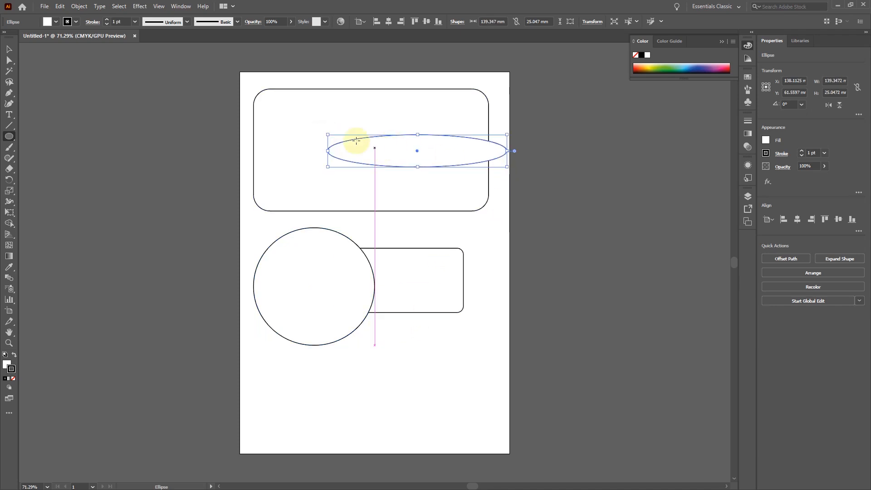
{"action": "mouse_move", "coordinate": [352, 223]}
{"action": "left_mouse_down"}
{"action": "mouse_move", "coordinate": [465, 350]}
{"action": "mouse_move", "coordinate": [356, 259]}
{"action": "mouse_move", "coordinate": [505, 362]}
{"action": "mouse_move", "coordinate": [432, 288]}
{"action": "mouse_move", "coordinate": [511, 342]}
{"action": "mouse_move", "coordinate": [447, 306]}
{"action": "mouse_move", "coordinate": [511, 352]}
{"action": "mouse_move", "coordinate": [483, 338]}
{"action": "left_mouse_up"}
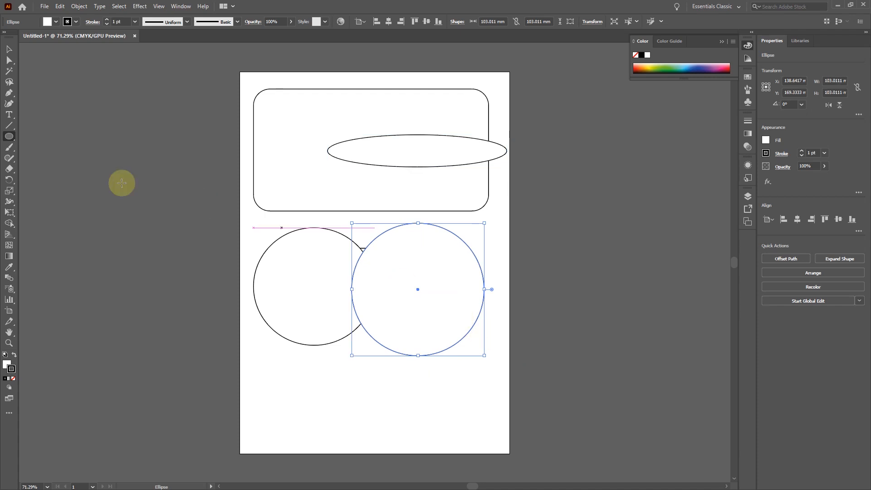
Step: Draw a wide rectangle and, below it, a square of about 111 mm, both overlapping the artboard's left edge
{"action": "left_click_drag", "start_coordinate": [8, 136], "coordinate": [50, 138]}
{"action": "left_click_drag", "start_coordinate": [217, 131], "coordinate": [413, 213]}
{"action": "left_click_drag", "start_coordinate": [207, 246], "coordinate": [350, 388]}
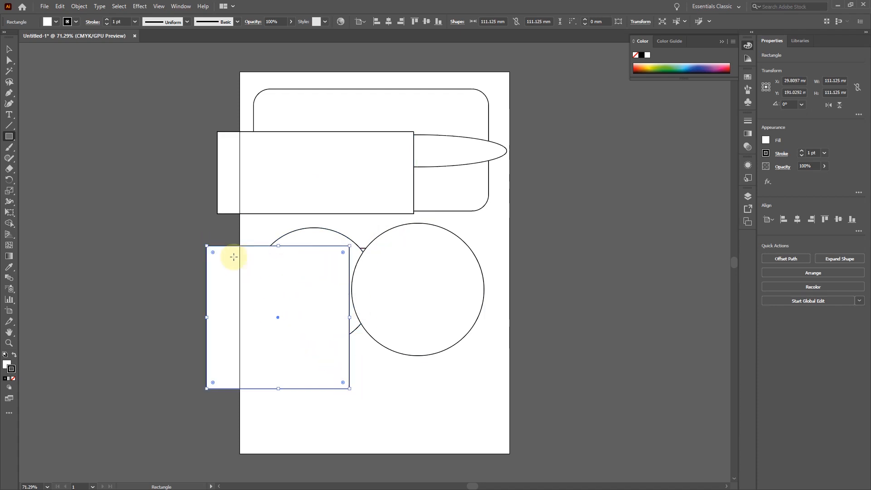
Step: Select every shape on and around the artboard and delete them all
{"action": "left_click", "coordinate": [9, 48]}
{"action": "left_click_drag", "start_coordinate": [134, 59], "coordinate": [616, 423]}
{"action": "key", "text": "Delete"}
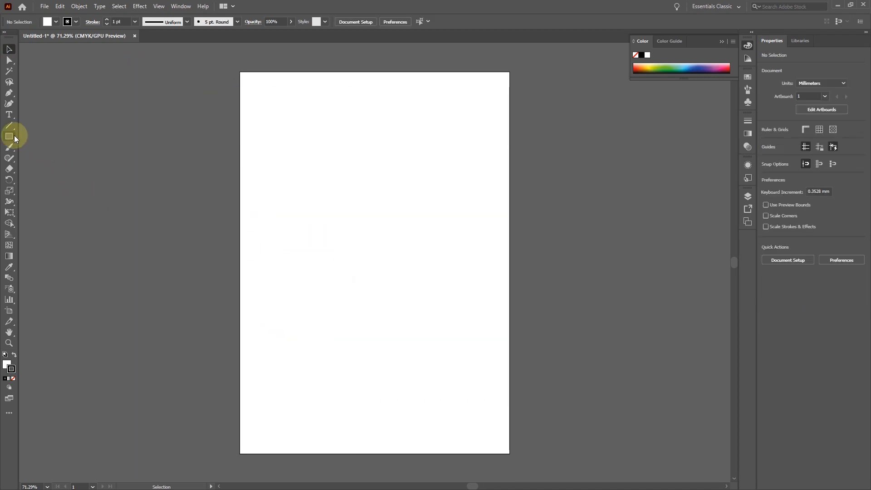
Step: Draw a tilted hexagon about 80 × 79 mm with the Polygon tool in the upper-left part of the artboard
{"action": "left_click", "coordinate": [9, 136]}
{"action": "left_click", "coordinate": [40, 170]}
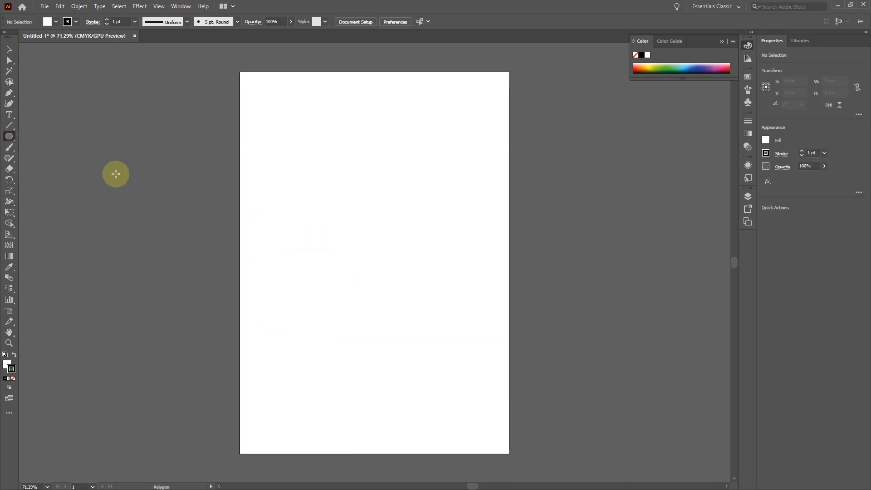
{"action": "left_click_drag", "start_coordinate": [336, 154], "coordinate": [341, 193]}
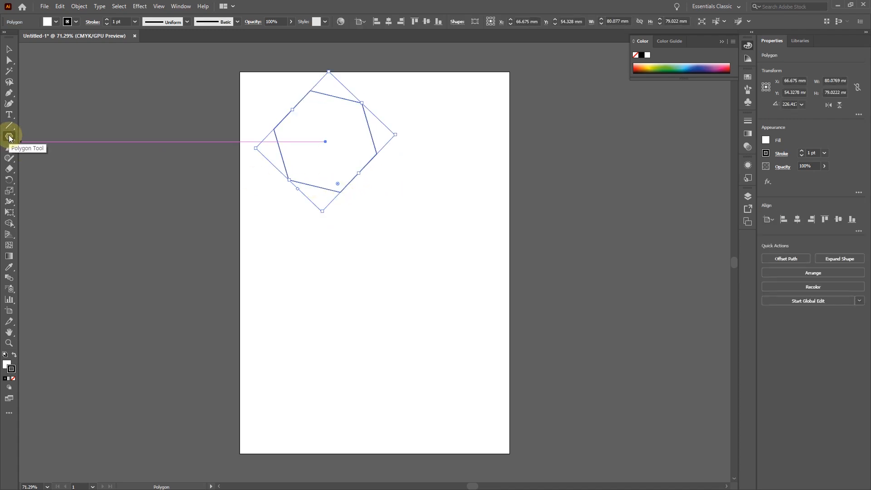
Step: Create a triangle below the hexagon as a polygon with a 50 mm radius and 3 sides
{"action": "left_click", "coordinate": [342, 250]}
{"action": "double_click", "coordinate": [423, 246]}
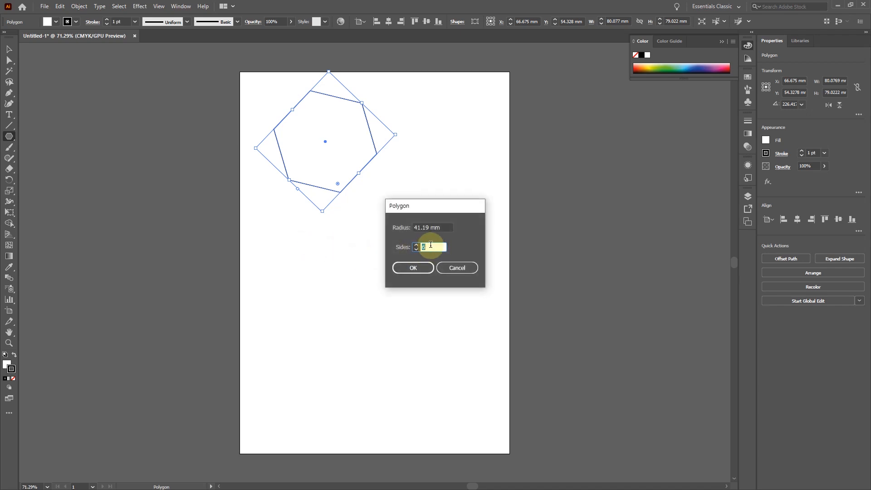
{"action": "left_click", "coordinate": [443, 227]}
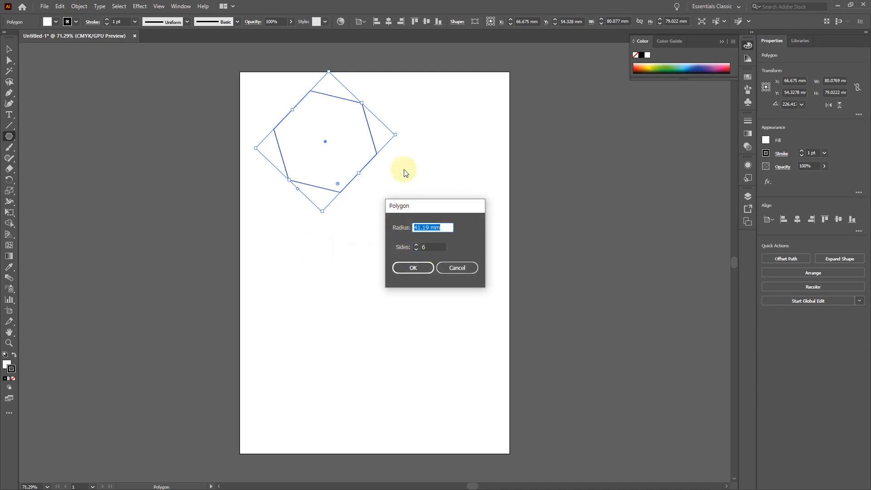
{"action": "type", "text": "50"}
{"action": "key", "text": "Tab"}
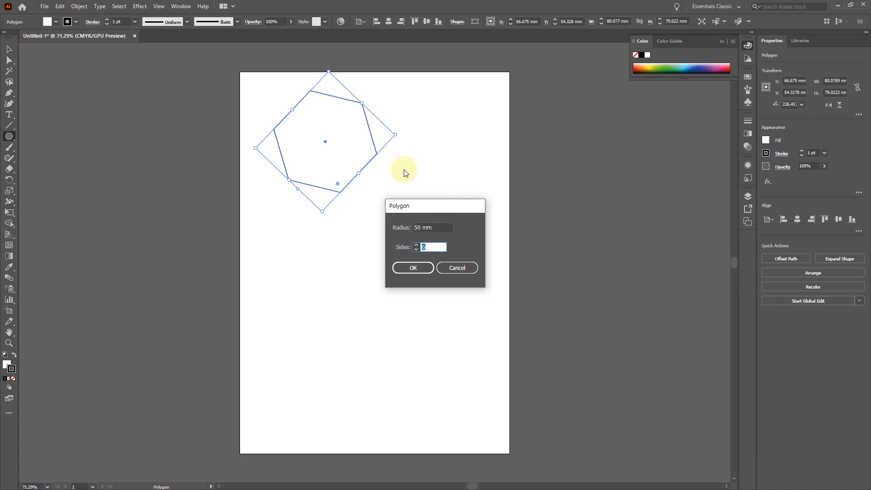
{"action": "type", "text": "3"}
{"action": "key", "text": "Return"}
Step: Try to round all three corners of the triangle together with the corner widget near its apex
{"action": "left_click", "coordinate": [9, 49]}
{"action": "left_click", "coordinate": [88, 110]}
{"action": "left_click_drag", "start_coordinate": [347, 243], "coordinate": [368, 292]}
{"action": "left_click", "coordinate": [431, 274]}
{"action": "left_click", "coordinate": [363, 246]}
{"action": "left_click_drag", "start_coordinate": [363, 245], "coordinate": [379, 249]}
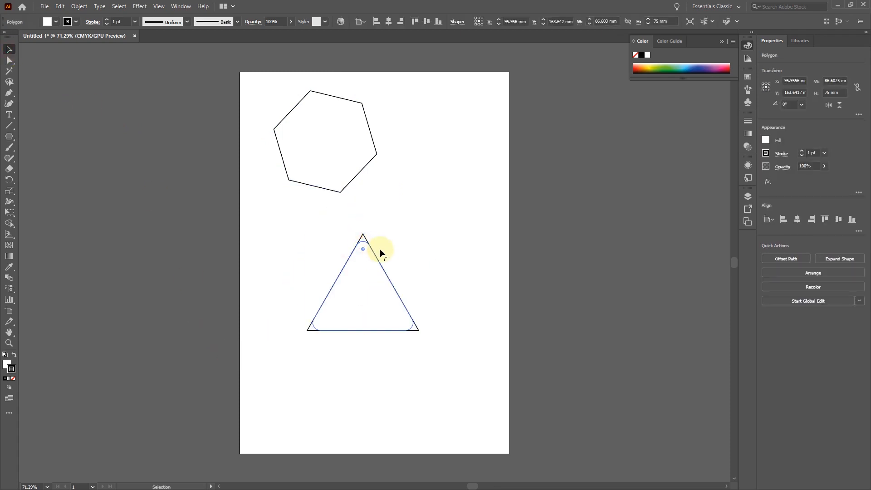
{"action": "left_click_drag", "start_coordinate": [435, 268], "coordinate": [310, 257]}
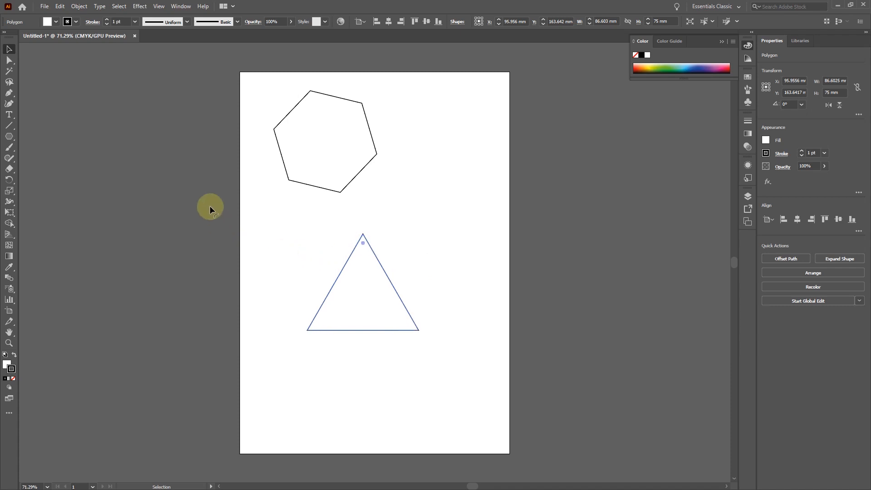
{"action": "left_click", "coordinate": [368, 248]}
{"action": "left_click_drag", "start_coordinate": [363, 243], "coordinate": [363, 246]}
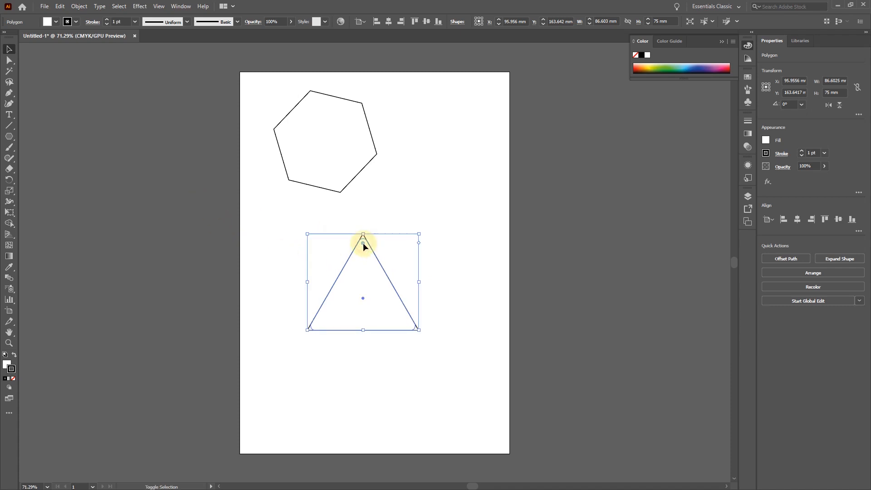
{"action": "left_click", "coordinate": [363, 244]}
{"action": "mouse_move", "coordinate": [363, 243]}
{"action": "left_mouse_down"}
{"action": "mouse_move", "coordinate": [386, 254]}
{"action": "mouse_move", "coordinate": [352, 246]}
{"action": "mouse_move", "coordinate": [408, 268]}
{"action": "mouse_move", "coordinate": [243, 228]}
{"action": "mouse_move", "coordinate": [364, 241]}
{"action": "left_mouse_up"}
{"action": "left_click", "coordinate": [363, 241]}
Step: With Direct Selection, round the triangle's apex with a large radius and its two base corners with a smaller one
{"action": "left_click", "coordinate": [6, 59]}
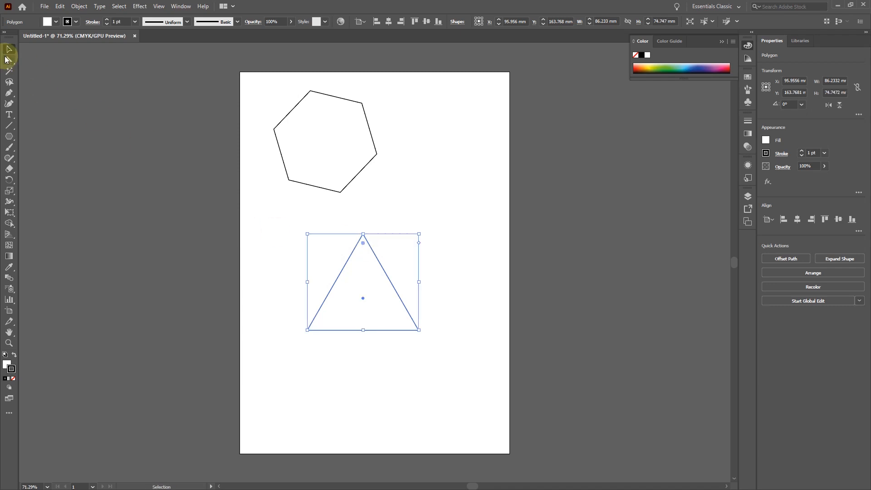
{"action": "left_click", "coordinate": [10, 61]}
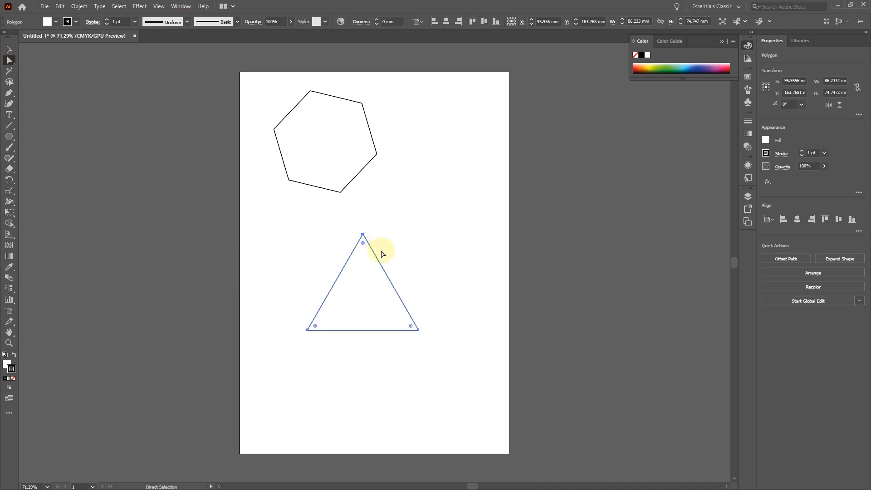
{"action": "left_click_drag", "start_coordinate": [364, 244], "coordinate": [387, 293]}
{"action": "left_click_drag", "start_coordinate": [413, 328], "coordinate": [393, 318]}
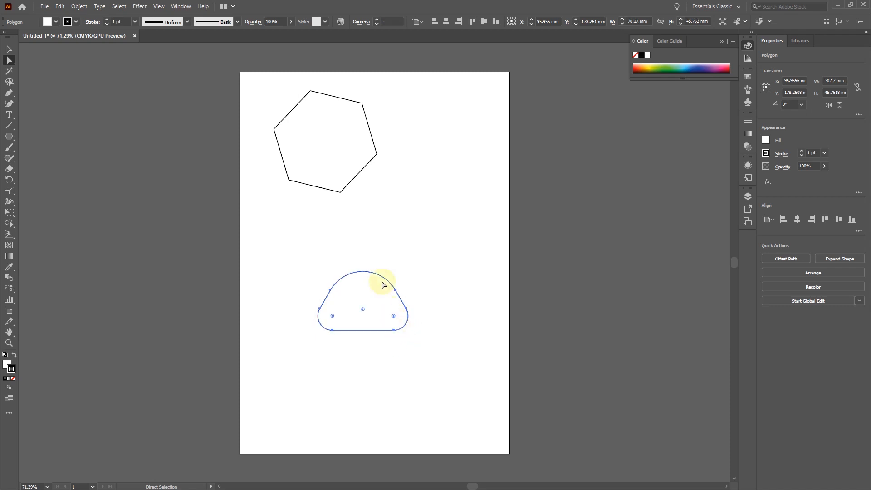
Step: Delete the rounded triangle and leave the hexagon deselected
{"action": "left_click", "coordinate": [10, 50]}
{"action": "left_click", "coordinate": [123, 138]}
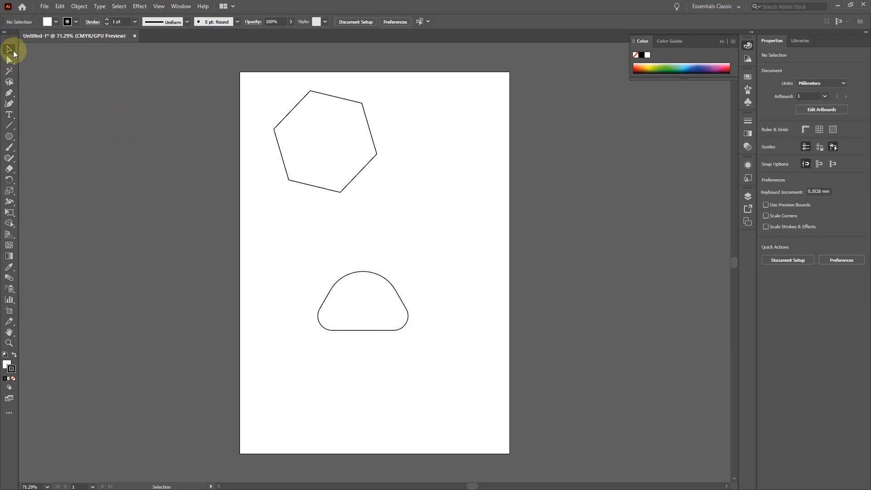
{"action": "left_click_drag", "start_coordinate": [242, 221], "coordinate": [477, 437]}
{"action": "left_click", "coordinate": [344, 188]}
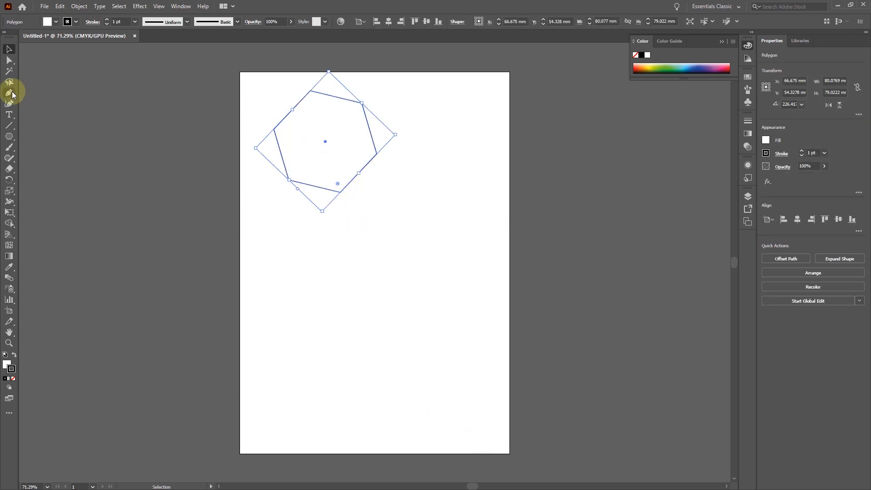
{"action": "left_click", "coordinate": [140, 132]}
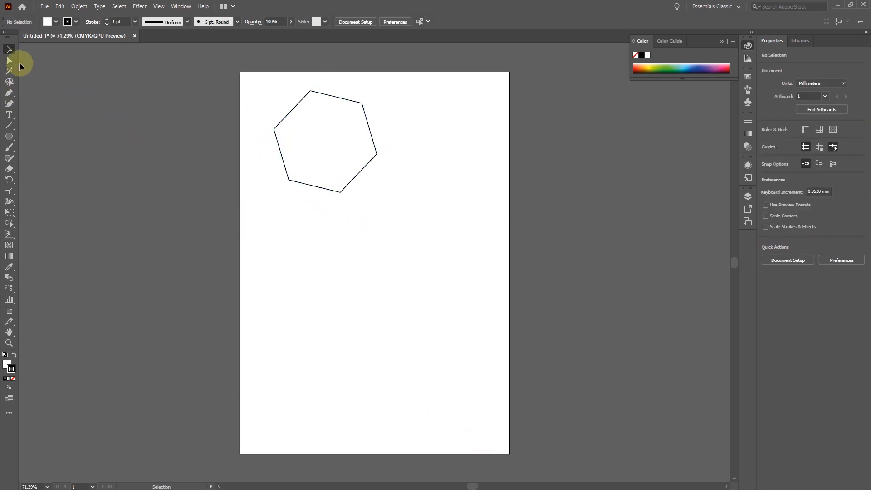
Step: Distort the hexagon by moving its bottom, right and lower-left anchor points outward with Direct Selection
{"action": "left_click", "coordinate": [10, 61]}
{"action": "left_click", "coordinate": [340, 193]}
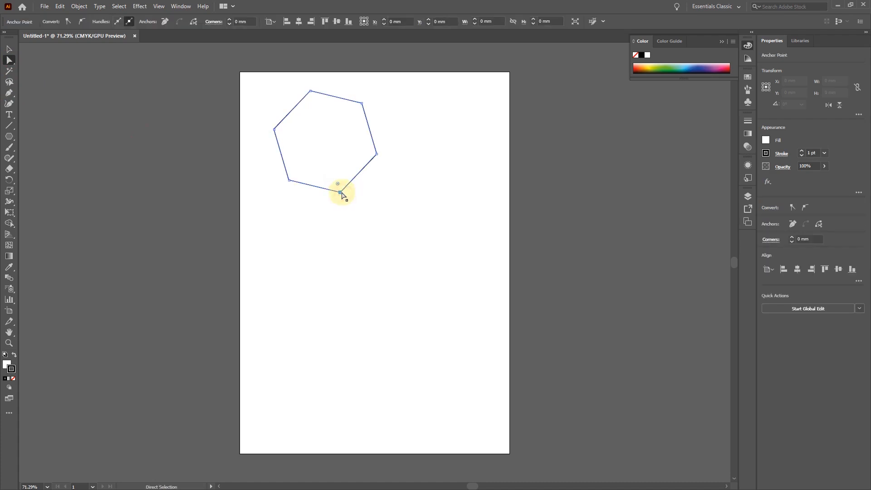
{"action": "left_click_drag", "start_coordinate": [341, 192], "coordinate": [349, 254]}
{"action": "left_click_drag", "start_coordinate": [376, 154], "coordinate": [453, 166]}
{"action": "left_click_drag", "start_coordinate": [289, 180], "coordinate": [267, 198]}
{"action": "left_click", "coordinate": [11, 50]}
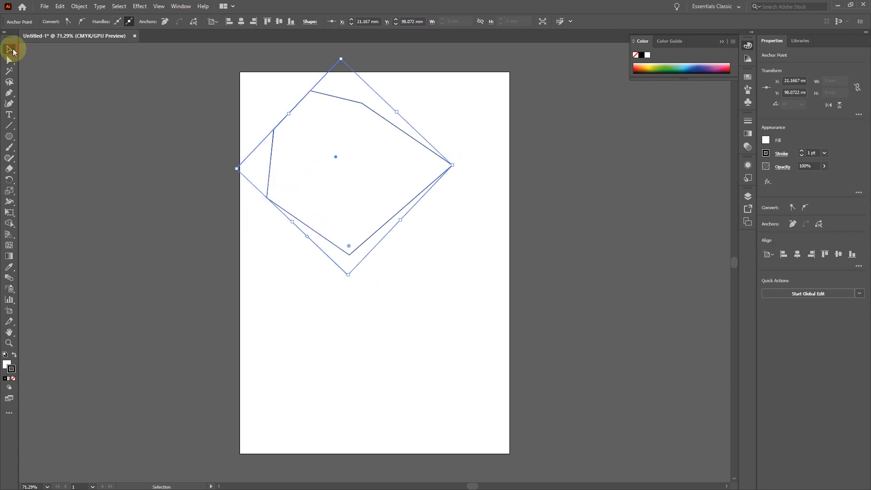
{"action": "left_click", "coordinate": [9, 60]}
{"action": "left_click", "coordinate": [151, 109]}
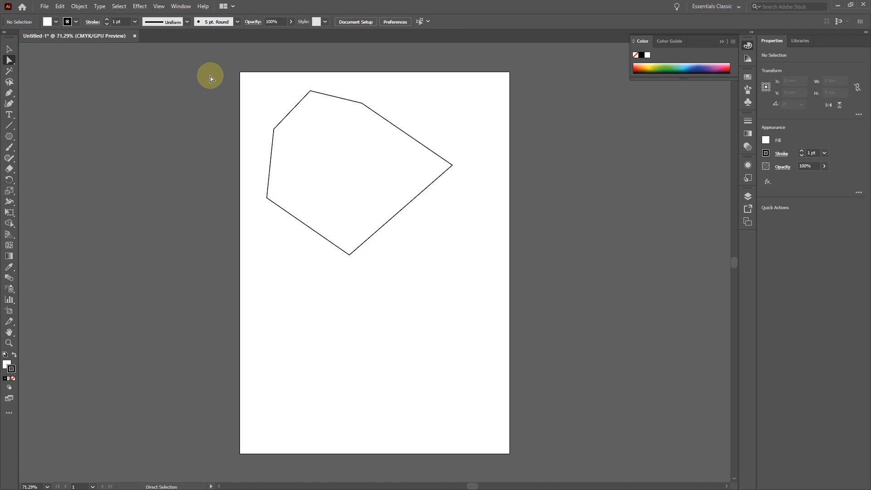
Step: Select the distorted hexagon and delete it
{"action": "left_click", "coordinate": [9, 49]}
{"action": "left_click_drag", "start_coordinate": [205, 83], "coordinate": [630, 347]}
{"action": "key", "text": "Delete"}
Step: Draw a wide plain rectangle in the upper part of the empty artboard
{"action": "left_click", "coordinate": [9, 137]}
{"action": "left_click", "coordinate": [45, 137]}
{"action": "left_click_drag", "start_coordinate": [254, 107], "coordinate": [440, 184]}
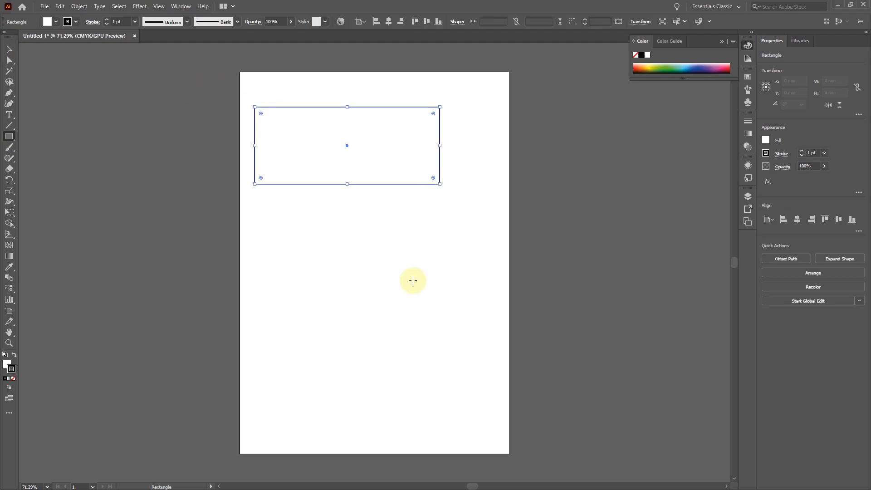
Step: Draw an ellipse about 110 x 104 mm and move it up so it overlaps the rectangle's lower edge
{"action": "left_click", "coordinate": [9, 137]}
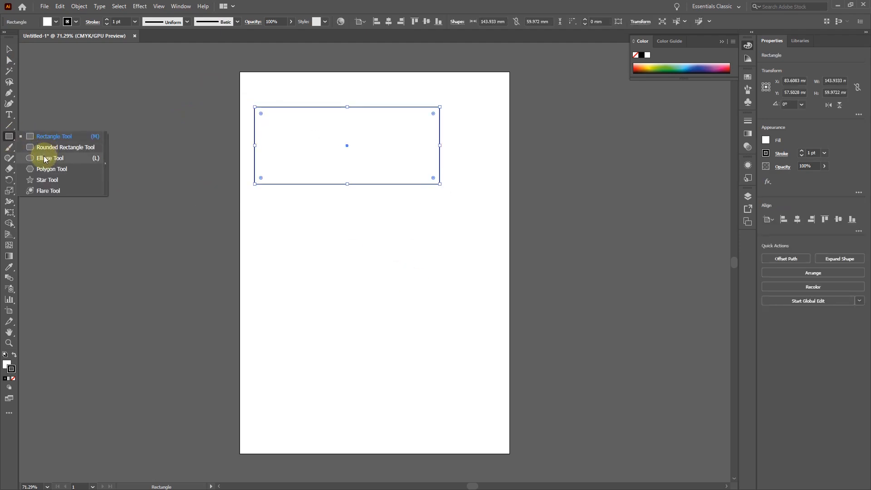
{"action": "left_click", "coordinate": [63, 154]}
{"action": "left_click_drag", "start_coordinate": [302, 262], "coordinate": [443, 394]}
{"action": "left_click", "coordinate": [10, 47]}
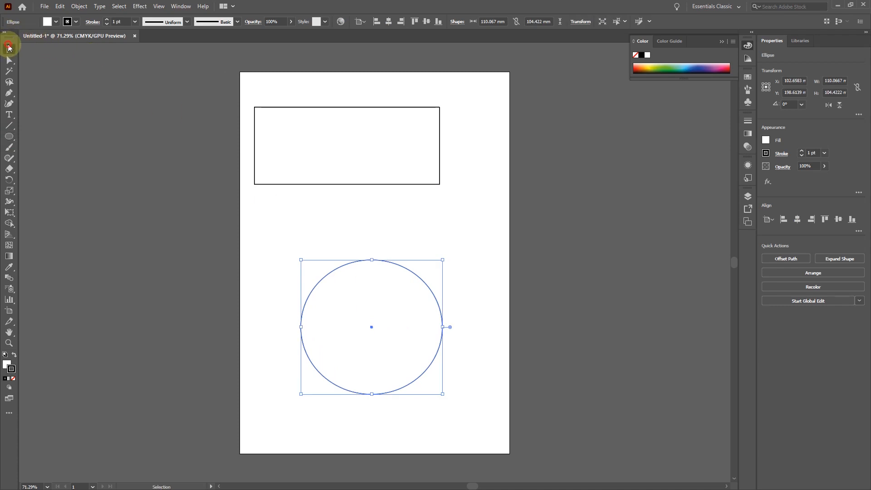
{"action": "left_click", "coordinate": [412, 220]}
{"action": "left_click_drag", "start_coordinate": [388, 285], "coordinate": [366, 162]}
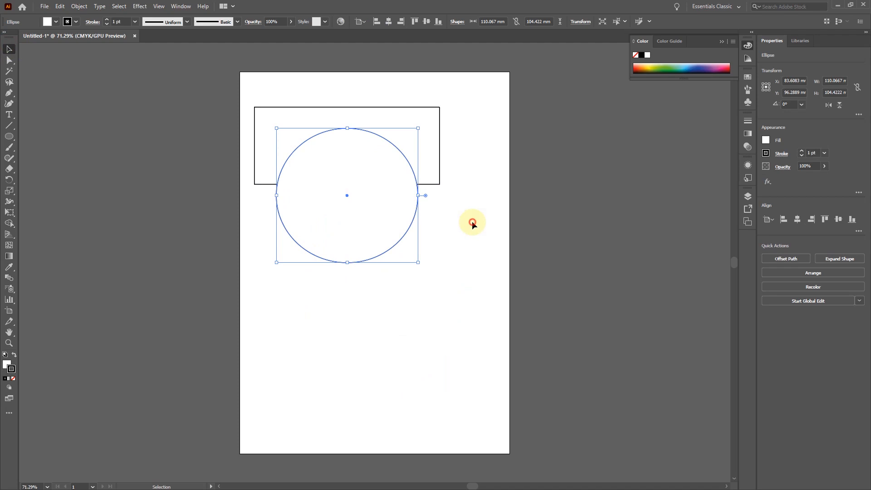
{"action": "left_click", "coordinate": [472, 221]}
Step: Select both shapes and display the Pathfinder options in the free area beside the artboard
{"action": "key", "text": "ctrl+a"}
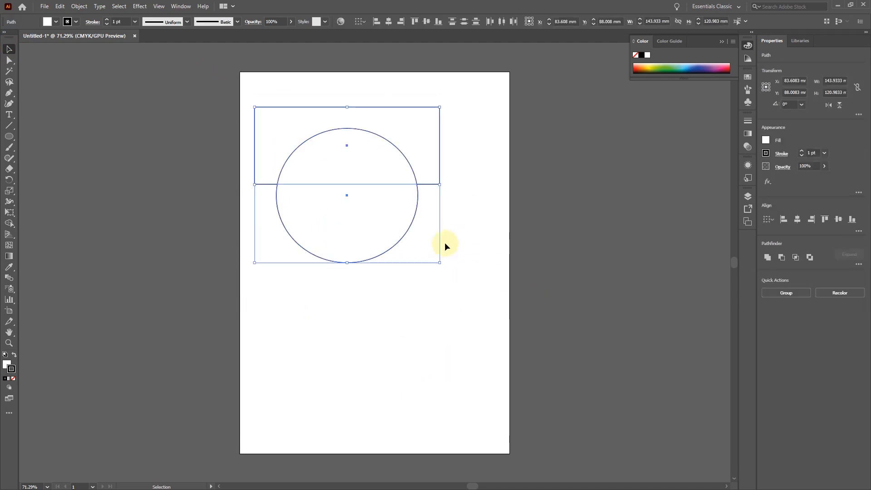
{"action": "left_click", "coordinate": [180, 6]}
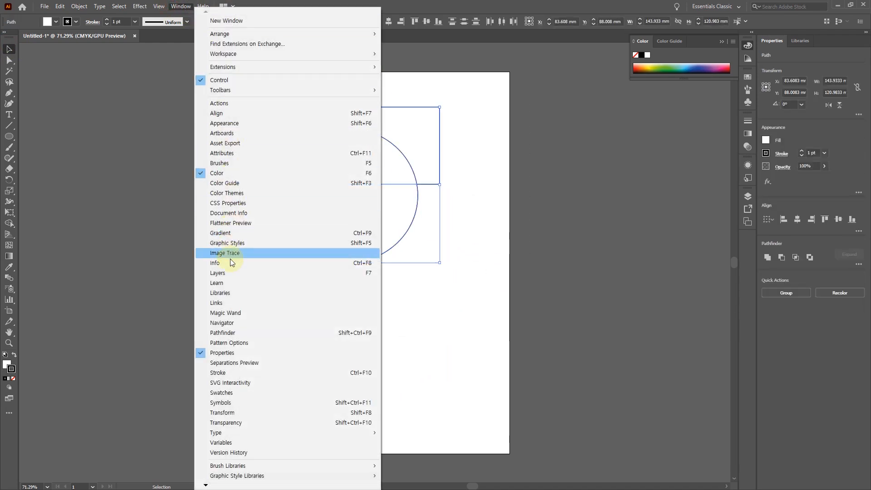
{"action": "left_click", "coordinate": [238, 332]}
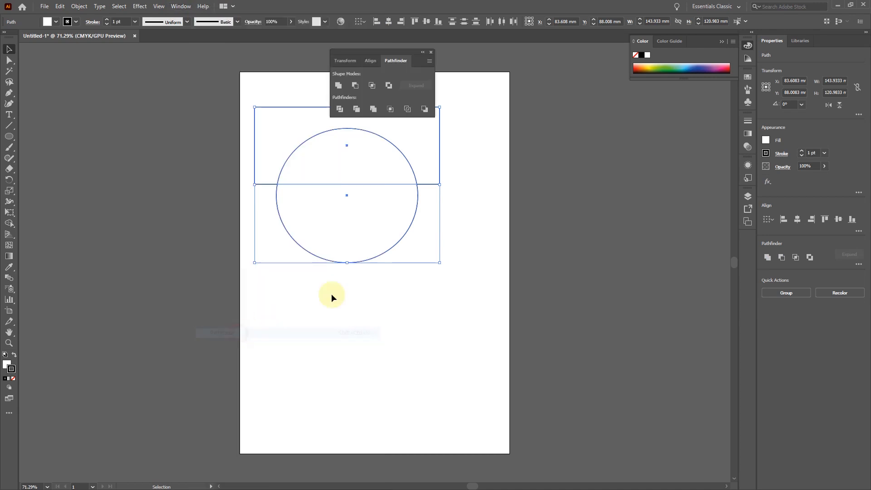
{"action": "left_click_drag", "start_coordinate": [373, 52], "coordinate": [628, 124]}
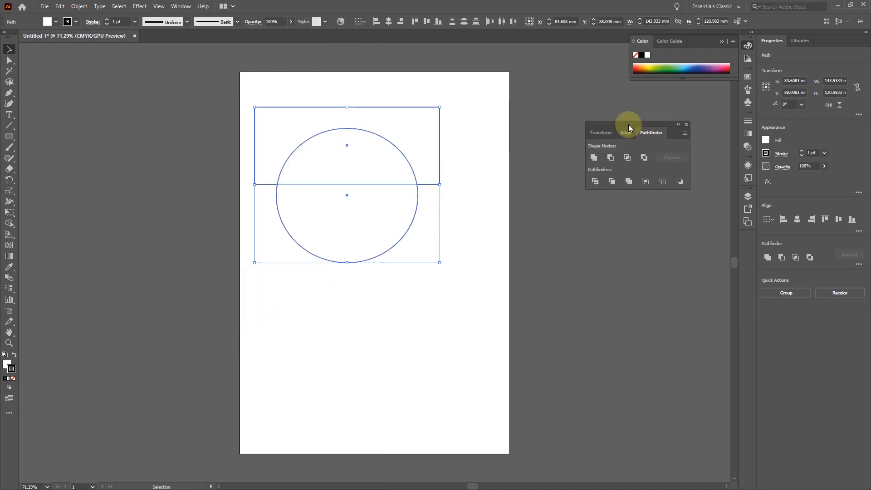
Step: Unite the rectangle and ellipse with Pathfinder and move the merged shape slightly down and right
{"action": "left_click", "coordinate": [595, 159]}
{"action": "left_click", "coordinate": [495, 198]}
{"action": "left_click_drag", "start_coordinate": [355, 137], "coordinate": [375, 173]}
{"action": "left_click", "coordinate": [485, 130]}
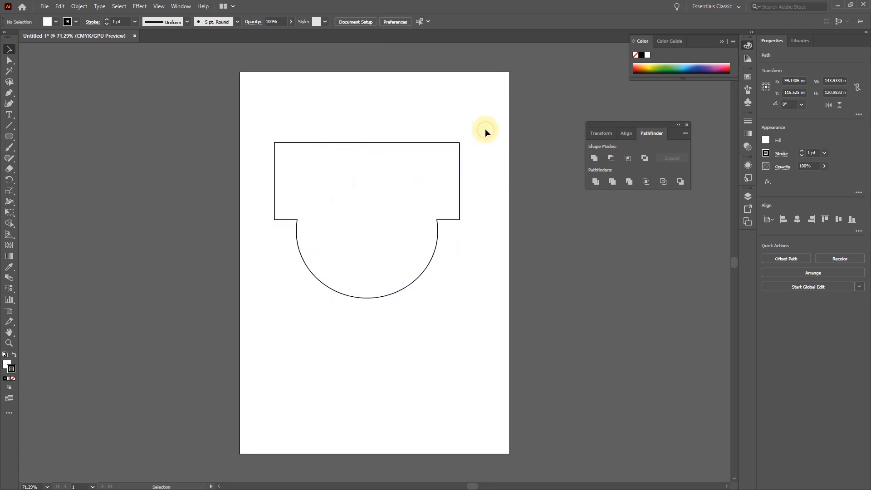
Step: Undo the move and the unite of the rectangle and ellipse, and deselect everything
{"action": "key", "text": "ctrl+z"}
{"action": "key", "text": "ctrl+z"}
{"action": "key", "text": "ctrl+z"}
{"action": "key", "text": "ctrl+z"}
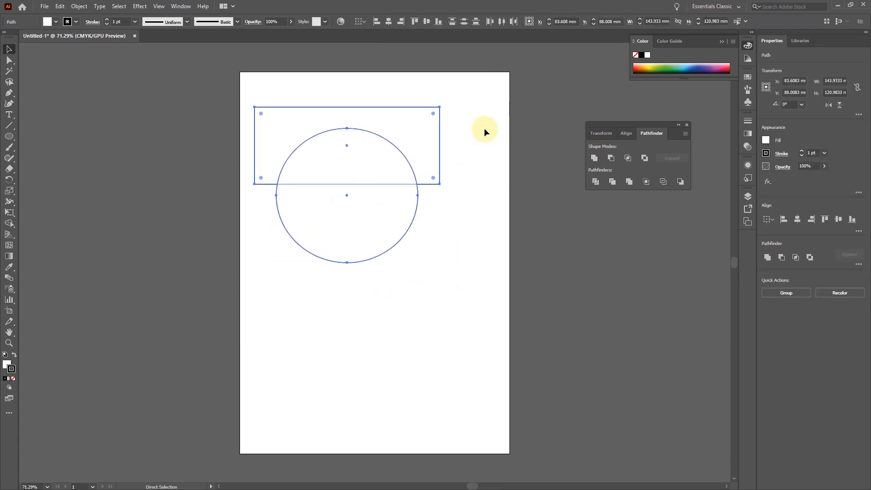
{"action": "left_click", "coordinate": [499, 139]}
Step: Cut the ellipse out of the rectangle with Pathfinder Minus Front, and undo the cut
{"action": "left_click_drag", "start_coordinate": [396, 148], "coordinate": [196, 273]}
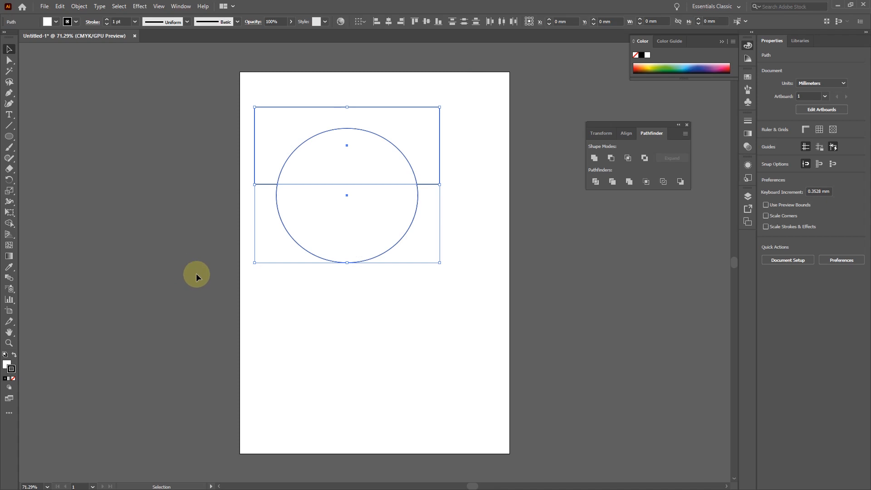
{"action": "left_click", "coordinate": [611, 158]}
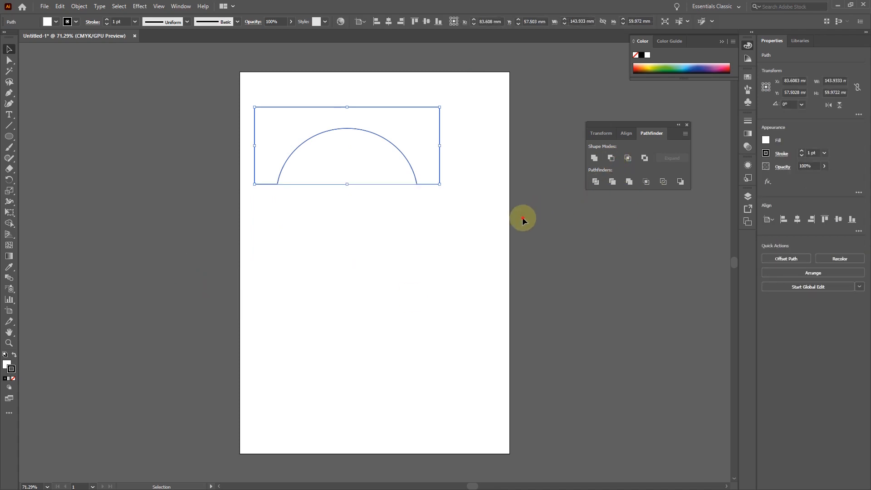
{"action": "left_click", "coordinate": [490, 214]}
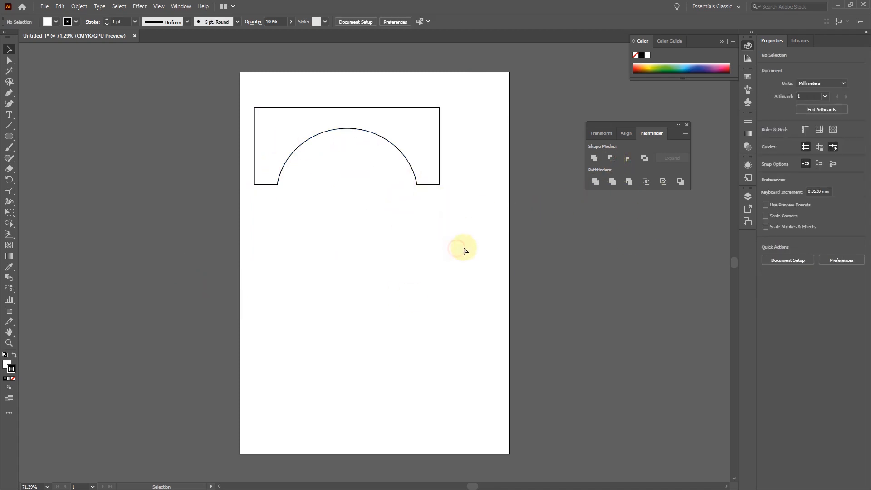
{"action": "key", "text": "ctrl+z"}
{"action": "left_click", "coordinate": [505, 247]}
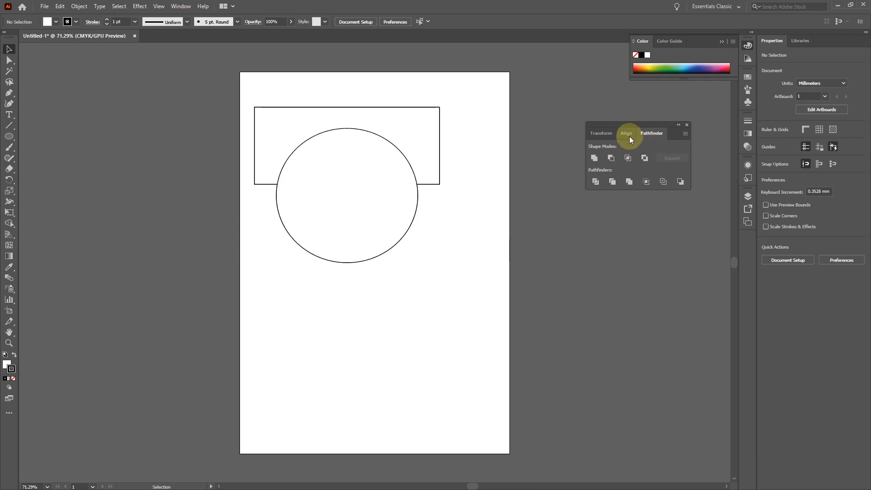
Step: Reduce the rectangle and ellipse to their common area with Pathfinder Intersect, and undo the operation
{"action": "left_click_drag", "start_coordinate": [210, 64], "coordinate": [522, 329]}
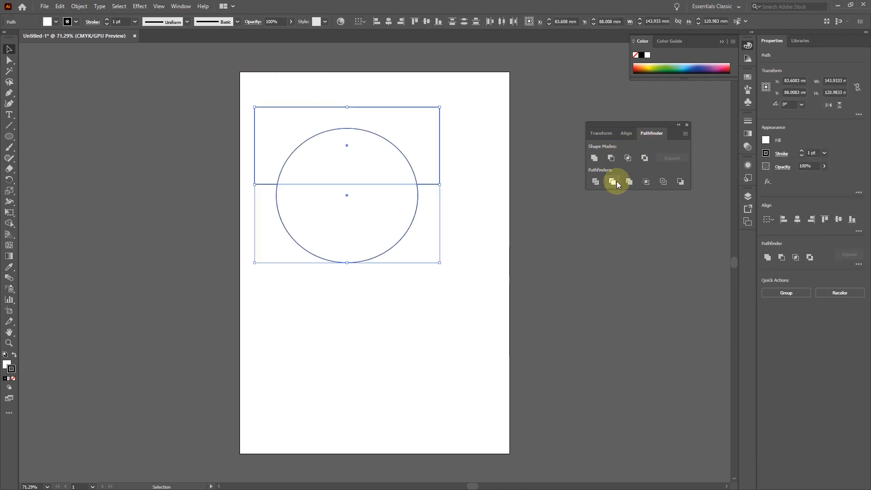
{"action": "left_click", "coordinate": [627, 158]}
{"action": "left_click", "coordinate": [377, 222]}
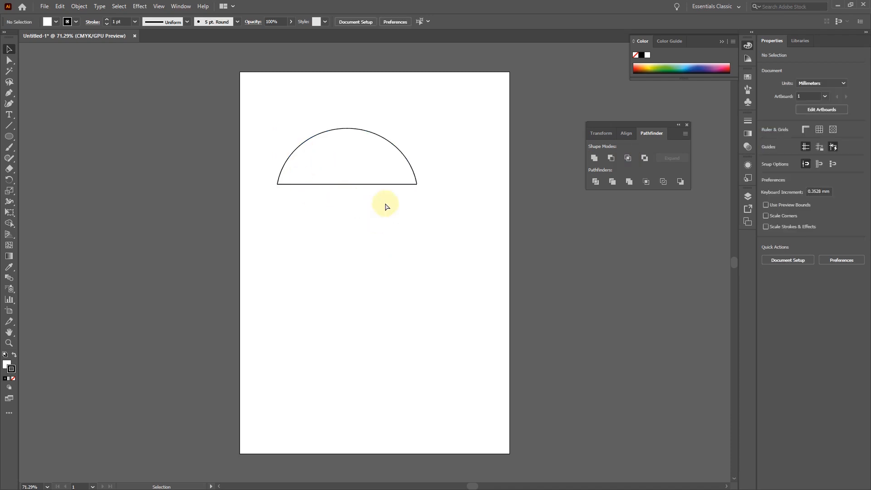
{"action": "key", "text": "ctrl+z"}
{"action": "left_click", "coordinate": [466, 276]}
Step: Remove the overlap of the rectangle and ellipse with Pathfinder Exclude
{"action": "left_click_drag", "start_coordinate": [210, 85], "coordinate": [524, 340]}
{"action": "left_click", "coordinate": [644, 158]}
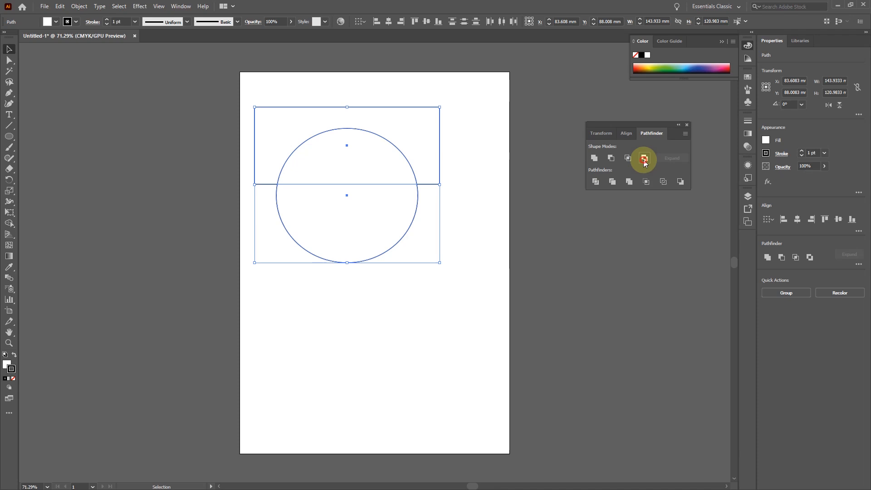
{"action": "left_click", "coordinate": [189, 200]}
{"action": "left_click", "coordinate": [386, 212]}
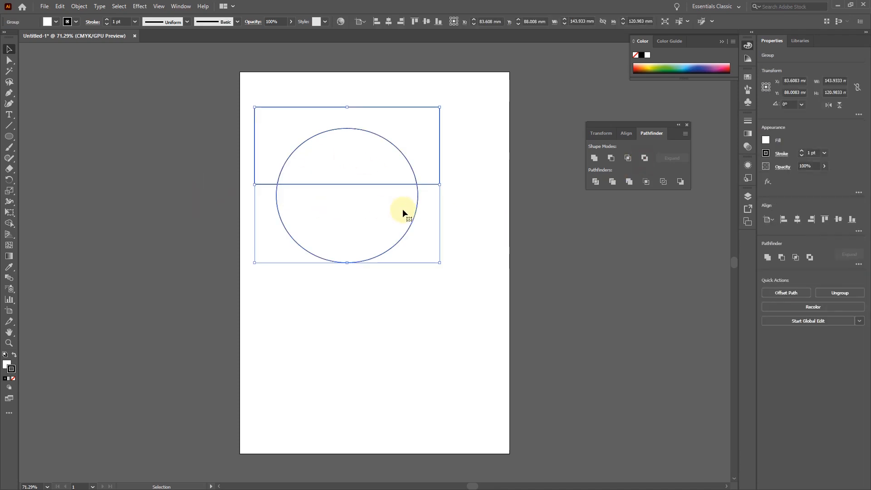
{"action": "left_click", "coordinate": [457, 219]}
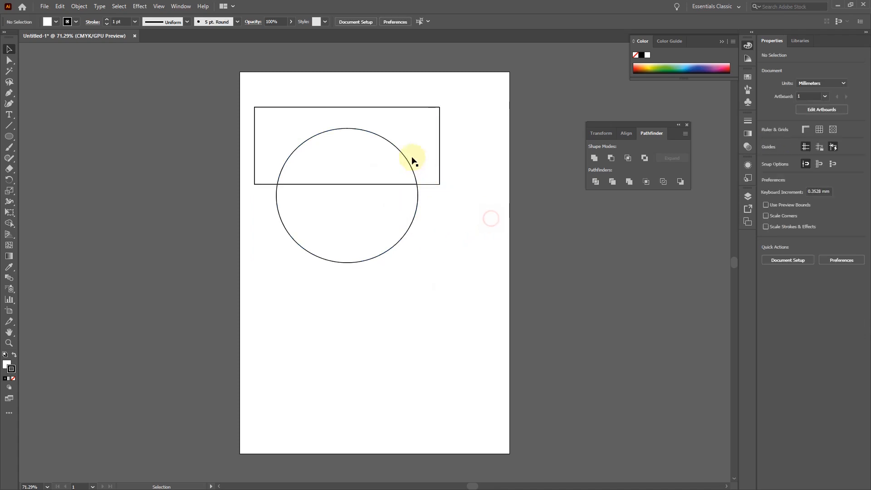
Step: Move the excluded group slightly up and to the right on the artboard and deselect it
{"action": "left_click_drag", "start_coordinate": [398, 147], "coordinate": [417, 134]}
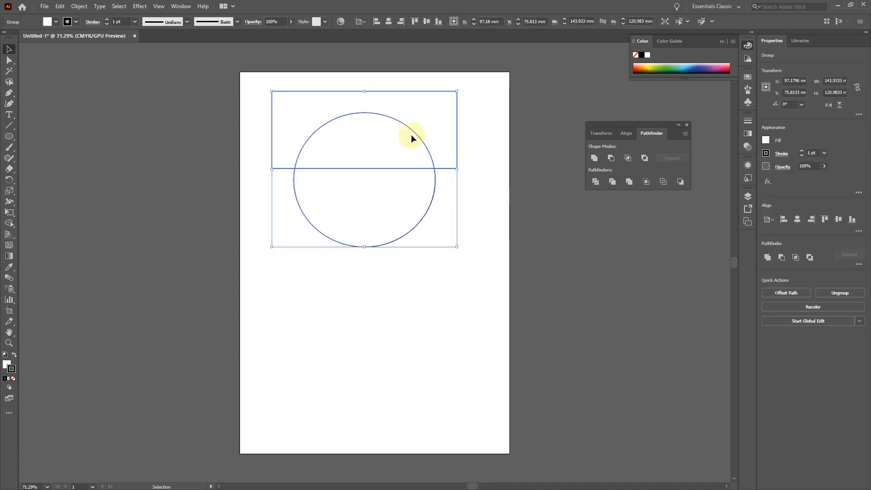
{"action": "left_click", "coordinate": [395, 138]}
{"action": "left_click_drag", "start_coordinate": [405, 128], "coordinate": [396, 135]}
{"action": "left_click", "coordinate": [497, 167]}
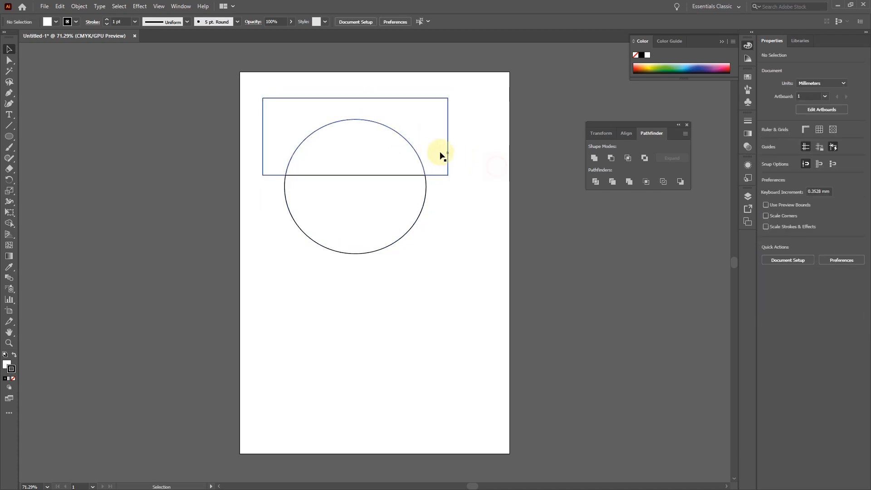
{"action": "left_click", "coordinate": [415, 153]}
{"action": "left_click", "coordinate": [30, 97]}
Step: Try to reshape the group's upper part with Direct Selection, undo the change, and select the lower circular part
{"action": "left_click", "coordinate": [10, 60]}
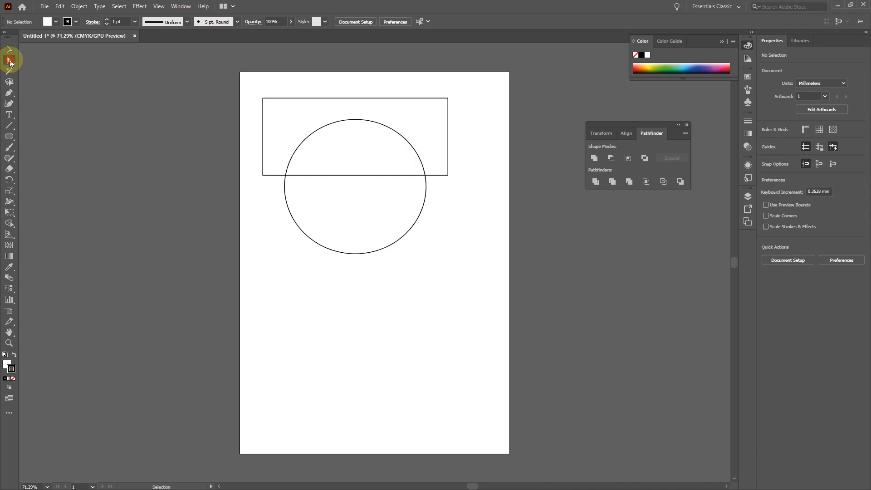
{"action": "left_click", "coordinate": [439, 175]}
{"action": "left_click_drag", "start_coordinate": [439, 175], "coordinate": [453, 143]}
{"action": "key", "text": "ctrl+z"}
{"action": "left_click", "coordinate": [425, 196]}
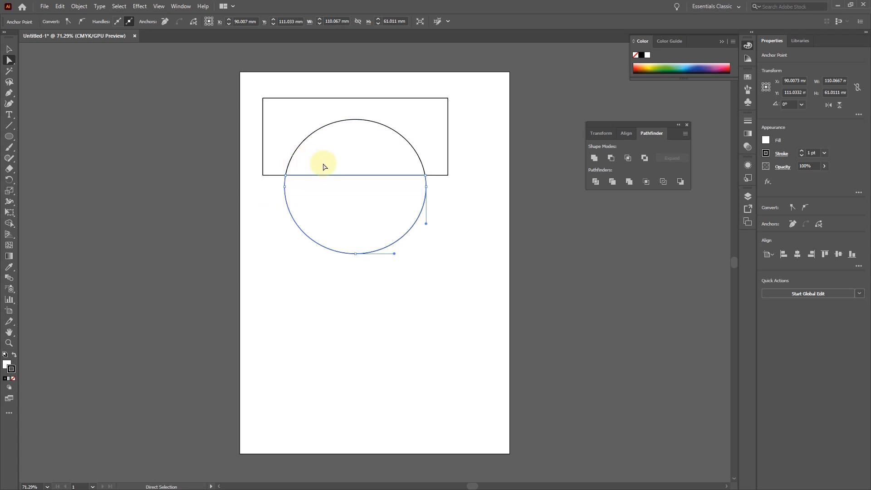
Step: Select all the excluded shapes and delete them
{"action": "left_click", "coordinate": [9, 49]}
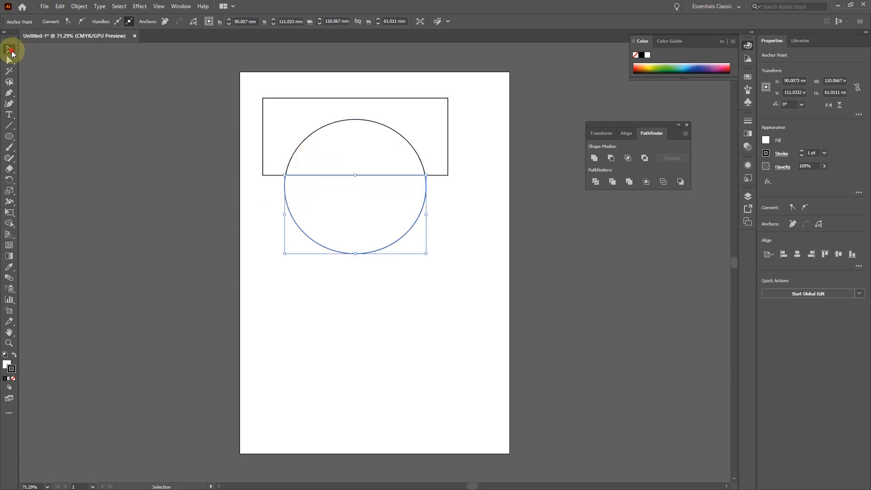
{"action": "left_click", "coordinate": [614, 172]}
{"action": "left_click", "coordinate": [540, 177]}
{"action": "left_click_drag", "start_coordinate": [210, 54], "coordinate": [551, 303]}
{"action": "key", "text": "ctrl+g"}
{"action": "left_click", "coordinate": [190, 197]}
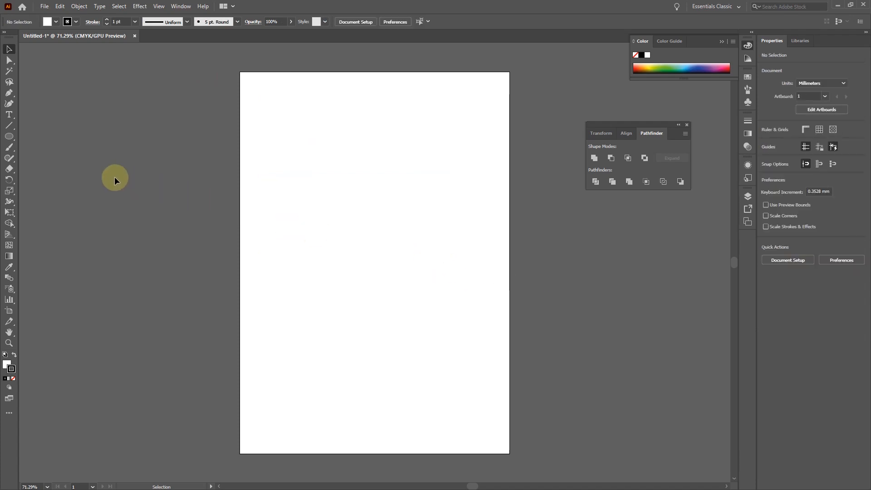
Step: Draw a large ellipse in the upper artboard and four smaller overlapping ellipses along its lower and right edges
{"action": "left_click", "coordinate": [8, 136]}
{"action": "left_click", "coordinate": [31, 158]}
{"action": "left_click_drag", "start_coordinate": [285, 122], "coordinate": [407, 230]}
{"action": "left_click_drag", "start_coordinate": [286, 207], "coordinate": [336, 272]}
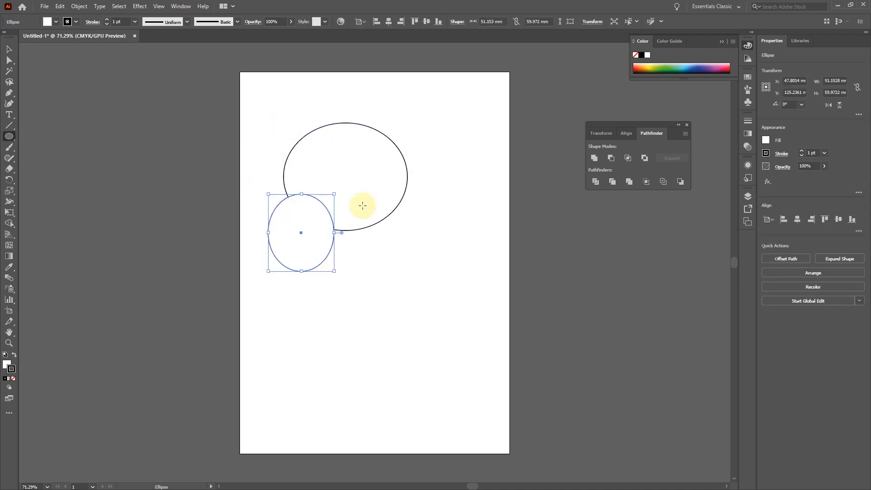
{"action": "left_click_drag", "start_coordinate": [312, 176], "coordinate": [375, 277]}
{"action": "left_click_drag", "start_coordinate": [352, 156], "coordinate": [431, 263]}
{"action": "left_click_drag", "start_coordinate": [382, 133], "coordinate": [444, 205]}
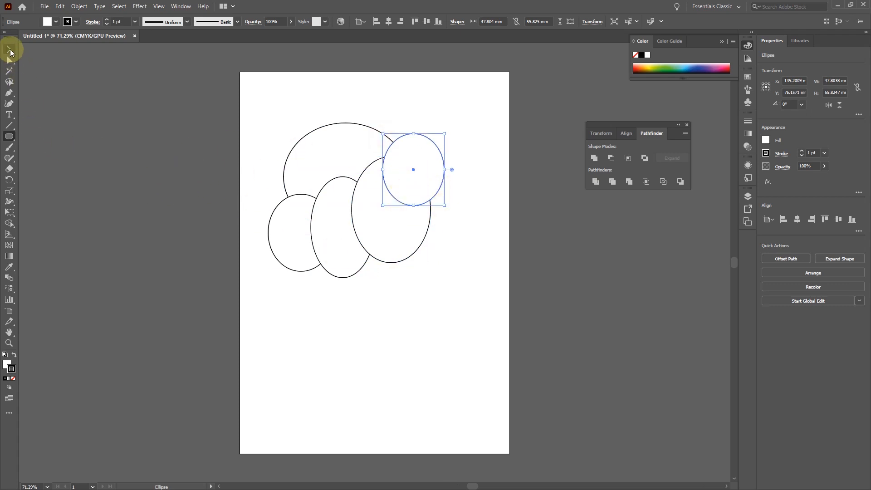
Step: Select all five ellipses and merge areas of the large, lower-right and upper-right ellipses with Shape Builder
{"action": "left_click", "coordinate": [10, 49]}
{"action": "left_click_drag", "start_coordinate": [214, 91], "coordinate": [486, 323]}
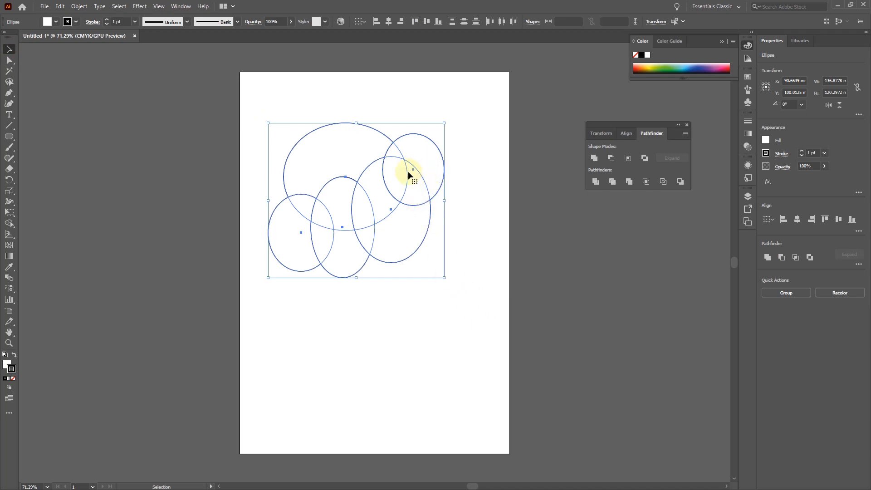
{"action": "left_click", "coordinate": [9, 223]}
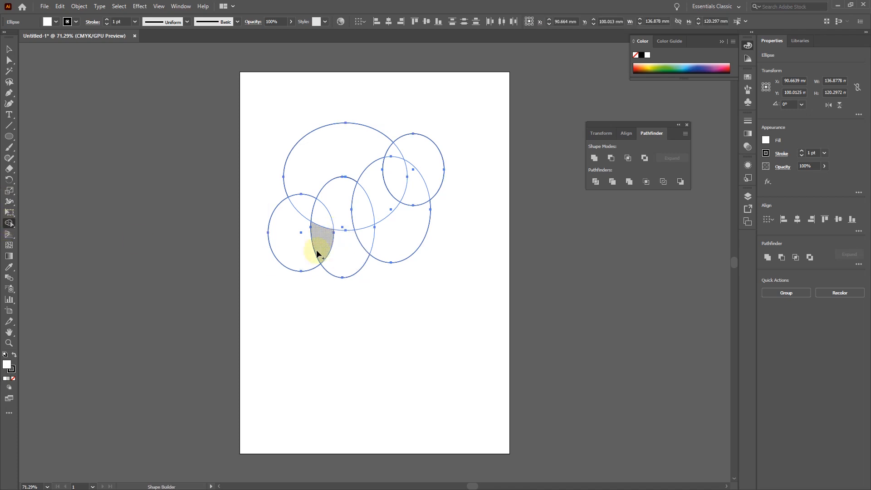
{"action": "left_click_drag", "start_coordinate": [320, 186], "coordinate": [396, 239]}
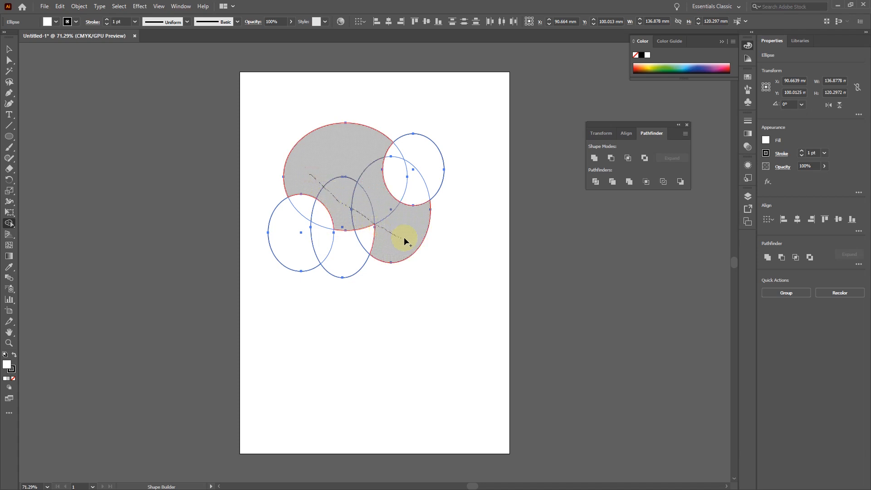
{"action": "left_click_drag", "start_coordinate": [428, 205], "coordinate": [436, 180]}
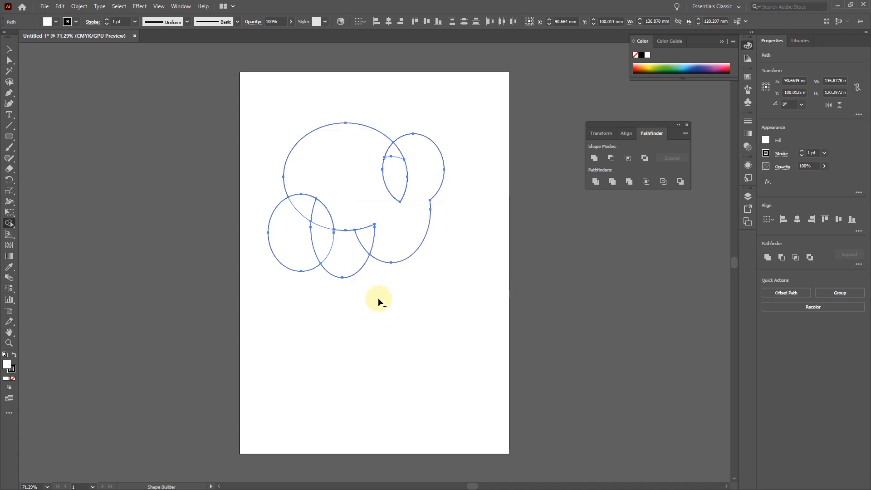
Step: Move the merged shape away from the remaining pieces to the lower part of the artboard
{"action": "left_click", "coordinate": [10, 49]}
{"action": "left_click", "coordinate": [145, 187]}
{"action": "left_click_drag", "start_coordinate": [363, 171], "coordinate": [488, 284]}
{"action": "left_click_drag", "start_coordinate": [534, 304], "coordinate": [358, 353]}
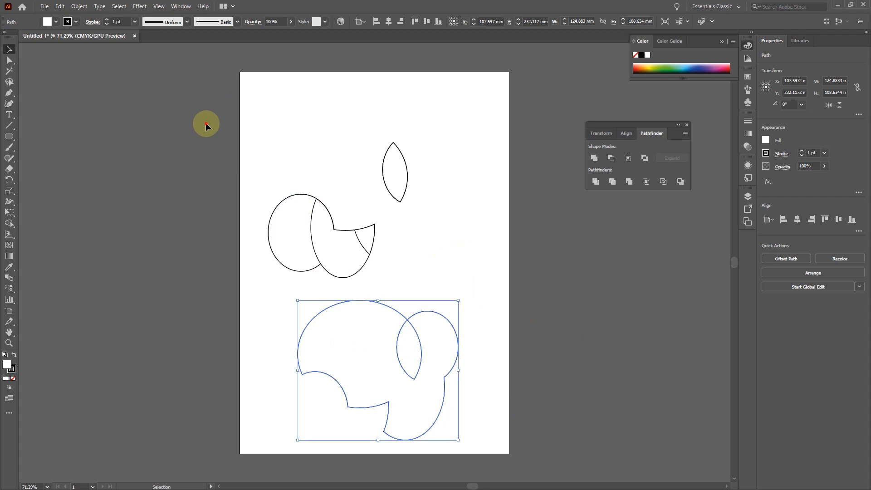
Step: Delete all the pieces and draw a circle about 136 mm in diameter in the upper part of the artboard
{"action": "left_click_drag", "start_coordinate": [205, 123], "coordinate": [516, 457]}
{"action": "key", "text": "Delete"}
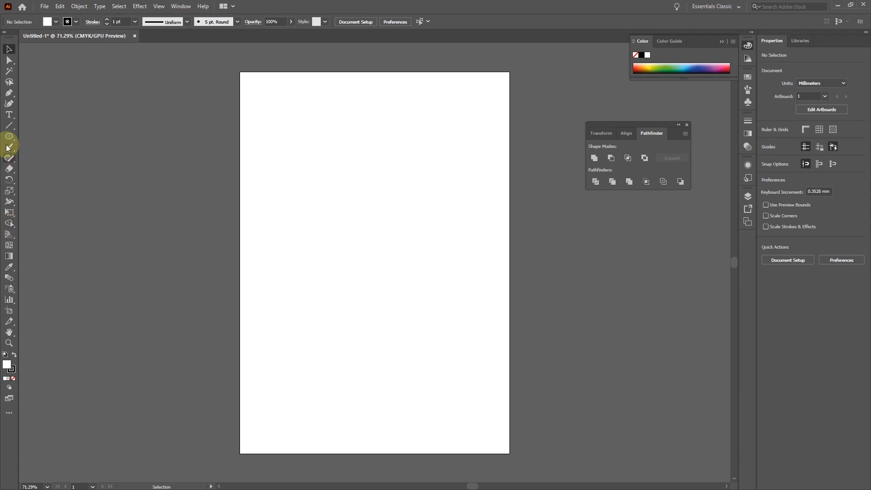
{"action": "left_click_drag", "start_coordinate": [9, 136], "coordinate": [50, 146]}
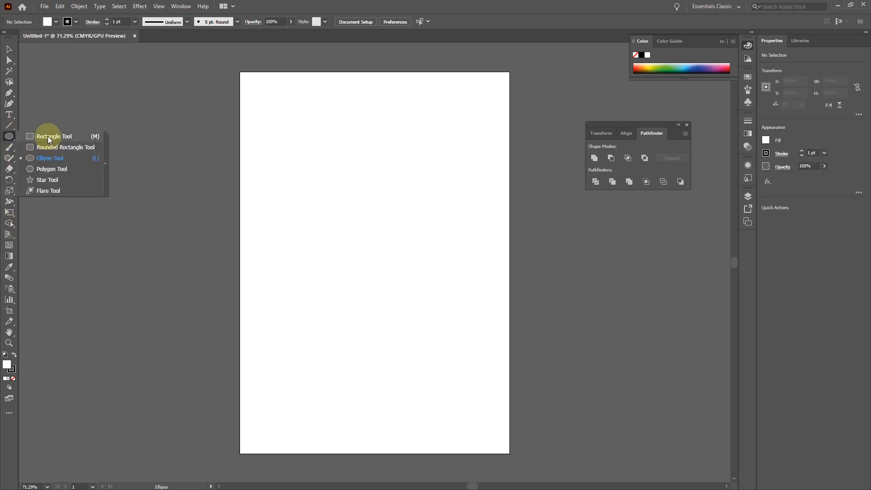
{"action": "left_click_drag", "start_coordinate": [45, 135], "coordinate": [29, 158]}
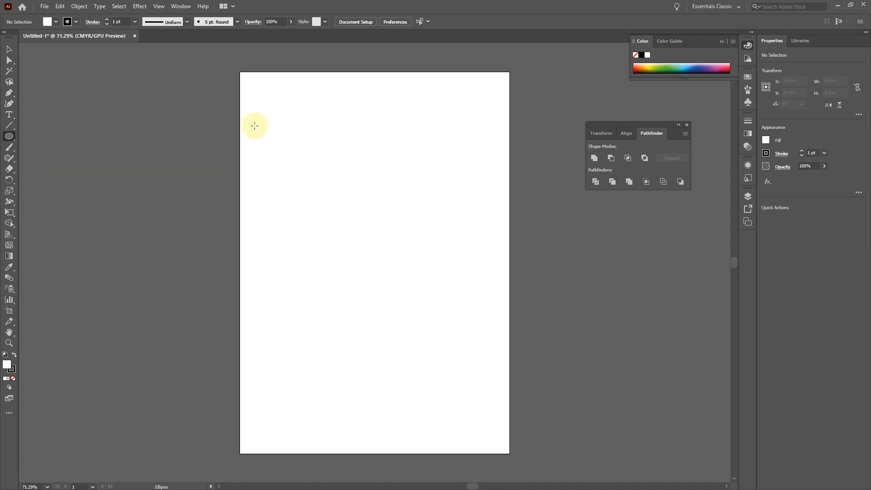
{"action": "left_click_drag", "start_coordinate": [269, 123], "coordinate": [443, 297]}
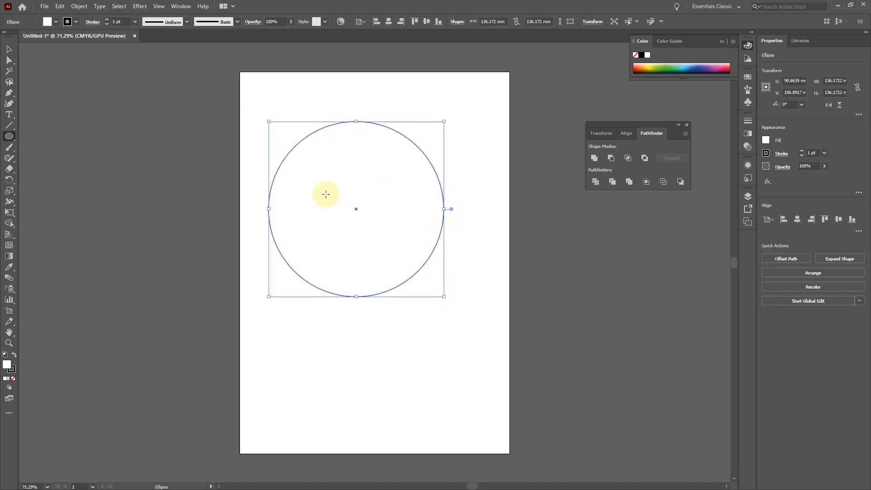
Step: Duplicate the circle and place the copy exactly over the original
{"action": "left_click", "coordinate": [9, 49]}
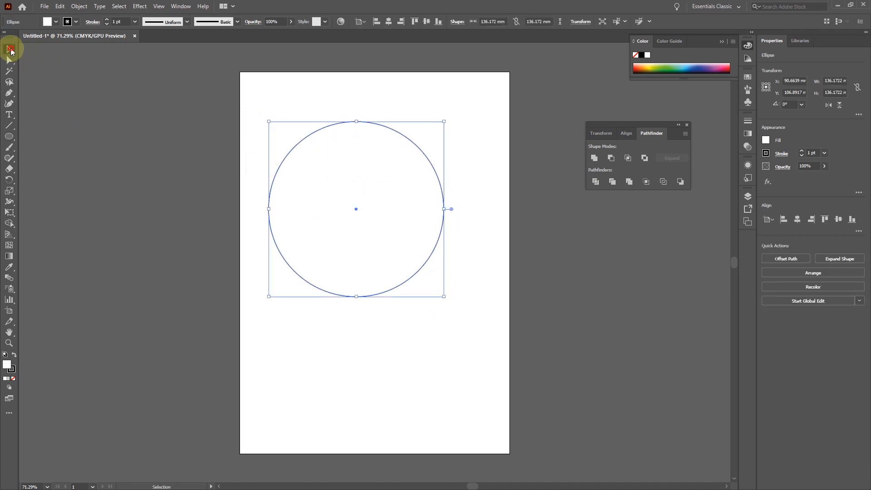
{"action": "left_click_drag", "start_coordinate": [384, 165], "coordinate": [520, 244]}
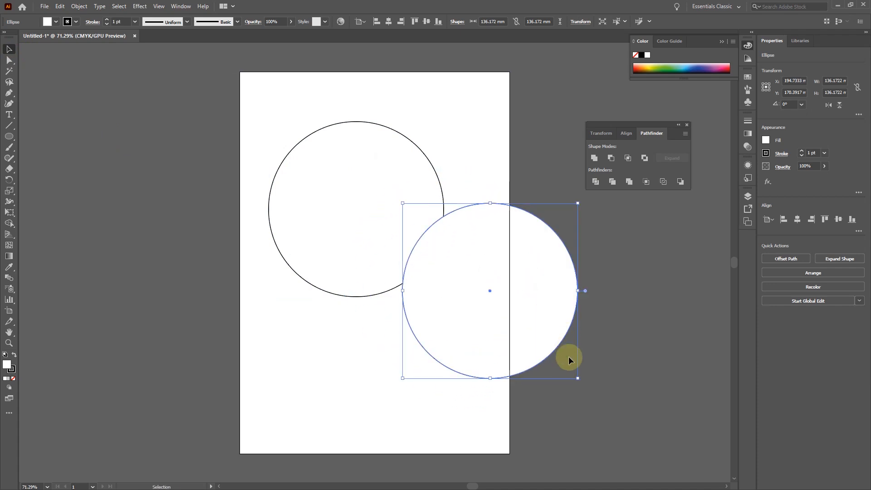
{"action": "left_click_drag", "start_coordinate": [454, 282], "coordinate": [334, 205]}
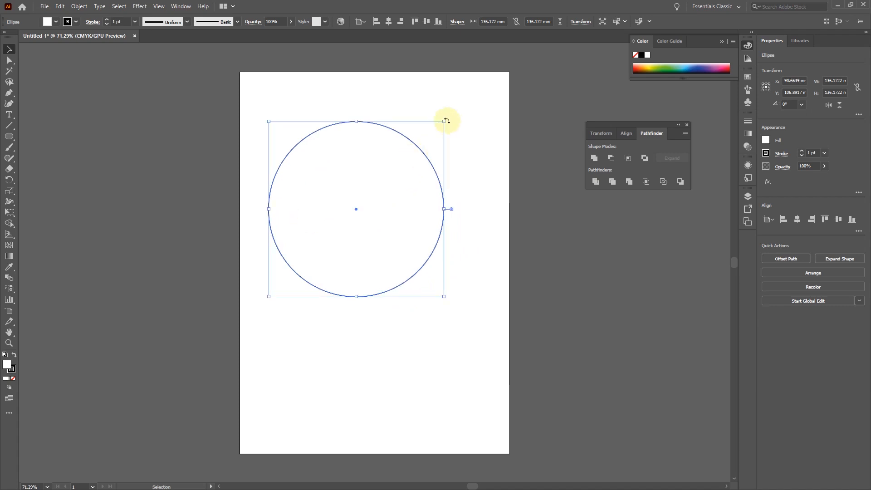
Step: Scale the copied circle to half its diameter inside the large circle's left half, and duplicate it into the right half
{"action": "left_click_drag", "start_coordinate": [445, 123], "coordinate": [357, 179]}
{"action": "left_click_drag", "start_coordinate": [294, 248], "coordinate": [391, 215]}
{"action": "left_click", "coordinate": [488, 306]}
Step: Select all three circles and merge their areas with Shape Builder into two interlocking yin-yang halves, then deselect them
{"action": "left_click_drag", "start_coordinate": [191, 138], "coordinate": [550, 383]}
{"action": "left_click_drag", "start_coordinate": [229, 107], "coordinate": [499, 384]}
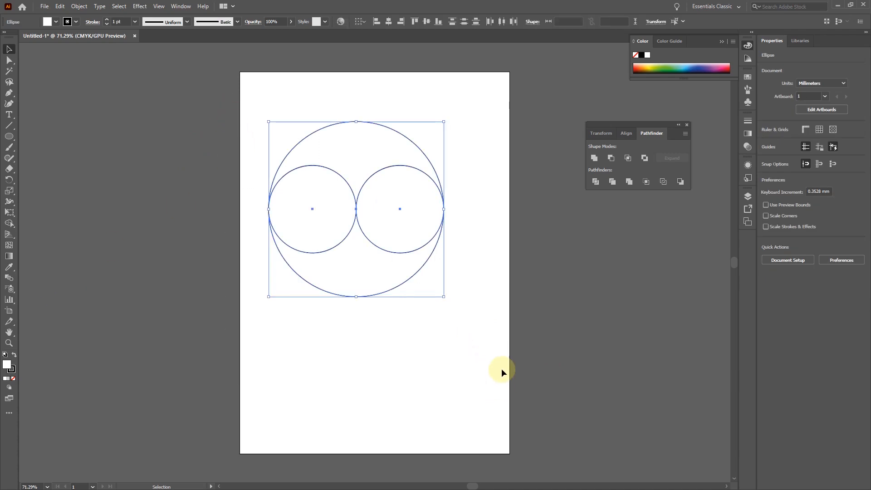
{"action": "left_click", "coordinate": [9, 223]}
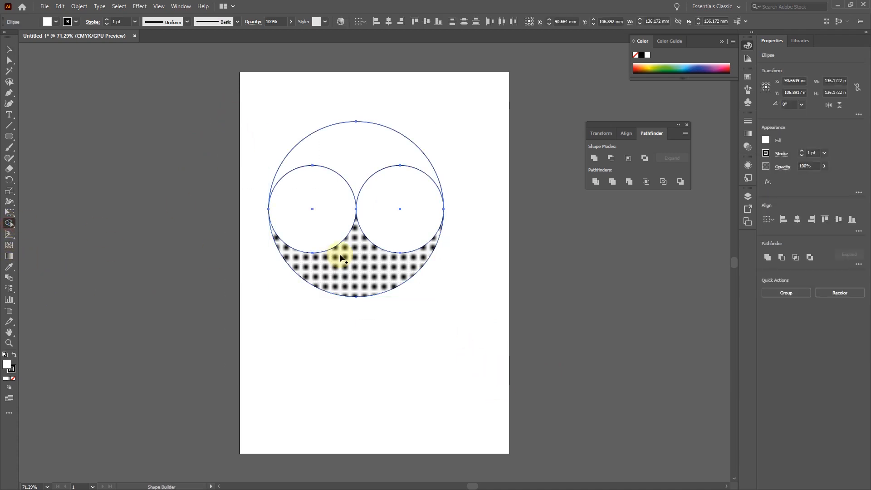
{"action": "mouse_move", "coordinate": [346, 263]}
{"action": "left_mouse_down"}
{"action": "mouse_move", "coordinate": [391, 241]}
{"action": "mouse_move", "coordinate": [390, 224]}
{"action": "left_mouse_up"}
{"action": "left_click_drag", "start_coordinate": [351, 148], "coordinate": [320, 212]}
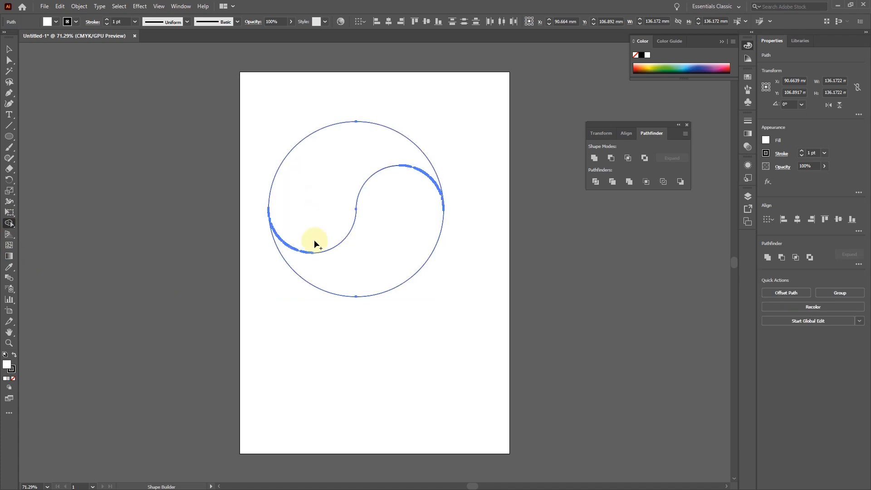
{"action": "left_click", "coordinate": [9, 49]}
{"action": "left_click", "coordinate": [201, 238]}
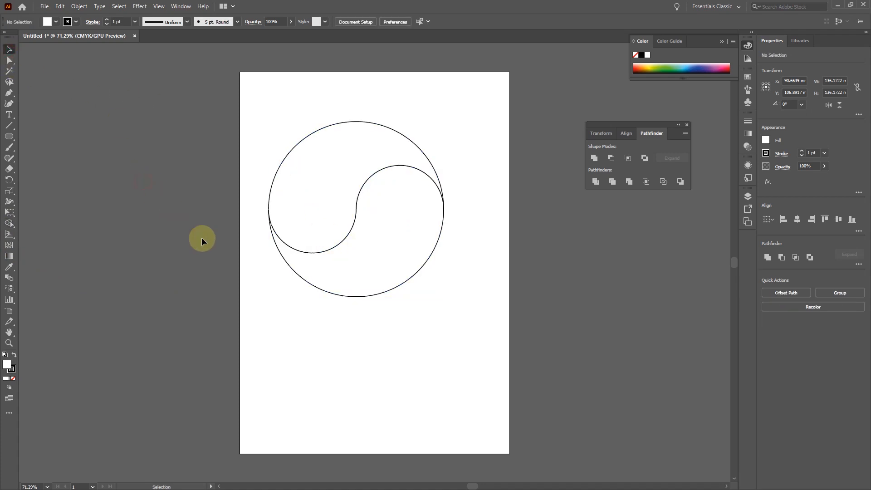
Step: Fill the upper half of the yin-yang shape with red and the lower half with blue
{"action": "left_click", "coordinate": [378, 232]}
{"action": "left_click", "coordinate": [355, 142]}
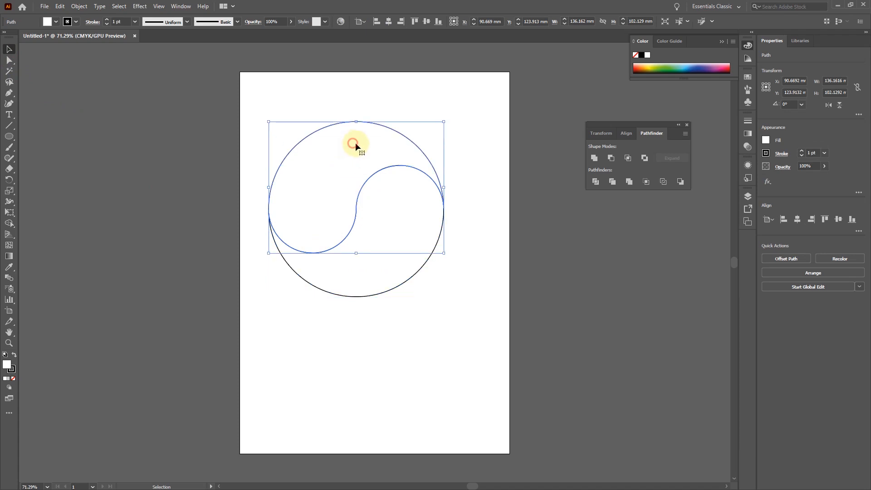
{"action": "left_click", "coordinate": [640, 66]}
{"action": "left_click", "coordinate": [404, 206]}
{"action": "left_click", "coordinate": [701, 66]}
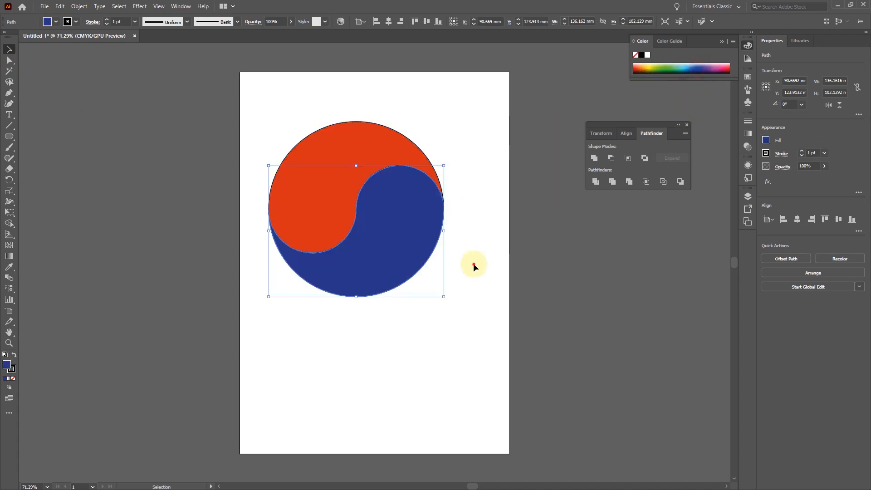
{"action": "left_click", "coordinate": [472, 263]}
Step: Delete both yin-yang halves and draw a closed five-sided polygon about 132 by 138 mm with the Pen tool
{"action": "left_click_drag", "start_coordinate": [223, 98], "coordinate": [510, 374]}
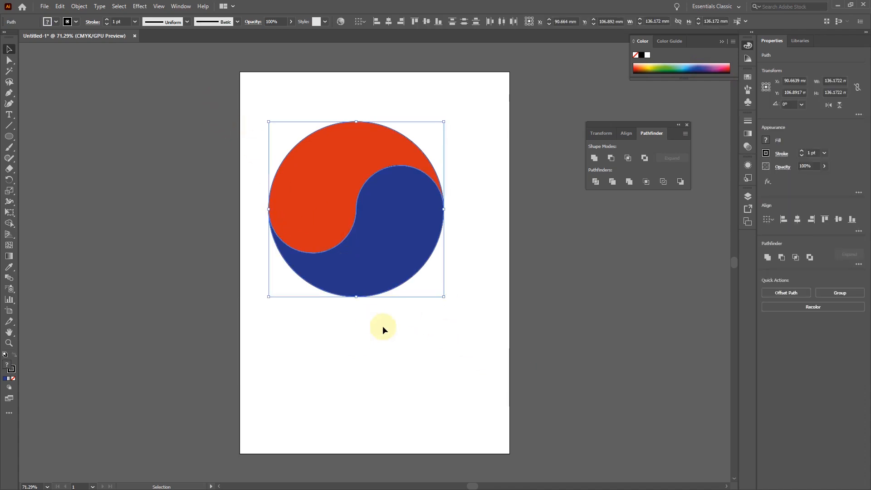
{"action": "key", "text": "Delete"}
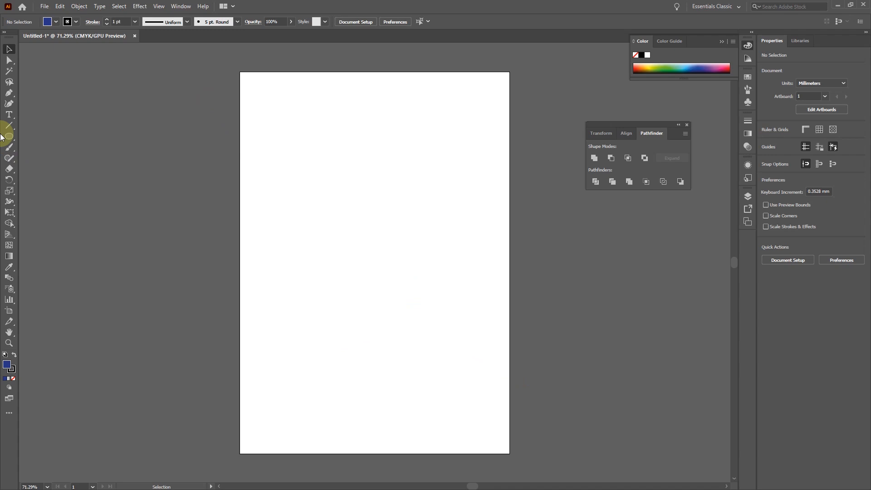
{"action": "left_click", "coordinate": [9, 94]}
{"action": "left_click", "coordinate": [299, 144]}
{"action": "left_click", "coordinate": [289, 230]}
{"action": "left_click", "coordinate": [422, 280]}
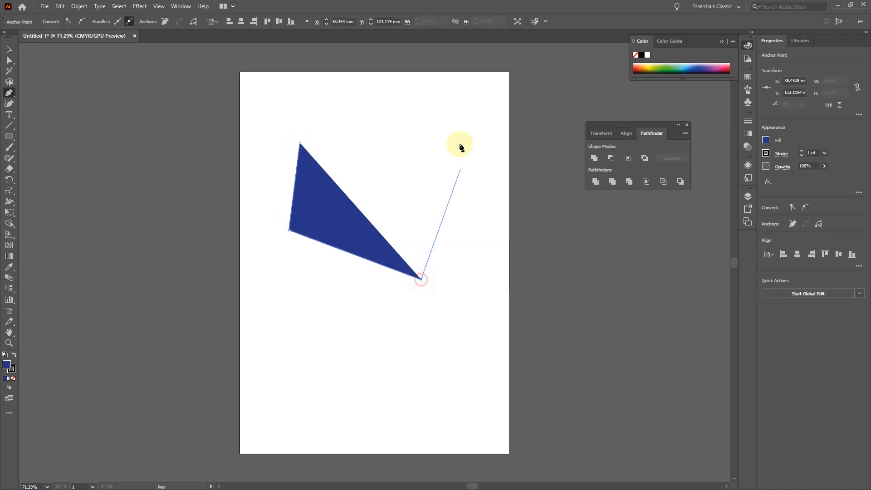
{"action": "left_click", "coordinate": [460, 140]}
{"action": "left_click", "coordinate": [342, 101]}
{"action": "left_click", "coordinate": [299, 143]}
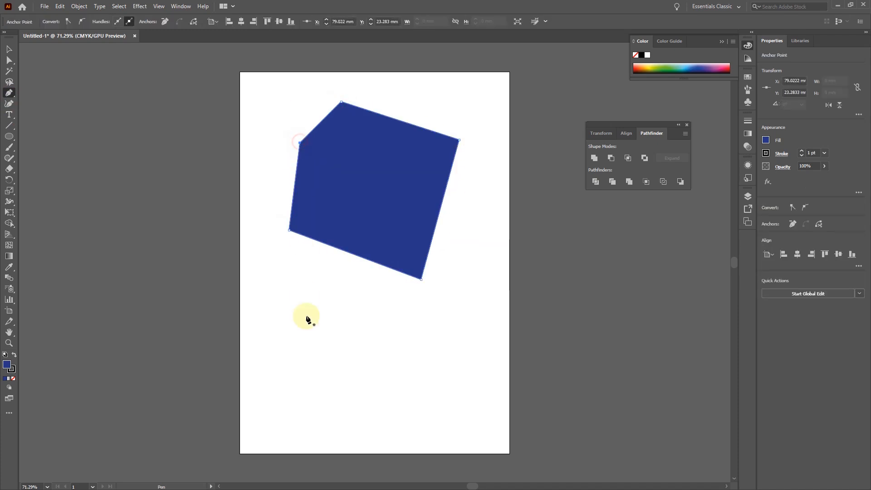
Step: Move the blue polygon down and to the right on the artboard, then delete it
{"action": "left_click", "coordinate": [9, 49]}
{"action": "left_click_drag", "start_coordinate": [346, 162], "coordinate": [368, 214]}
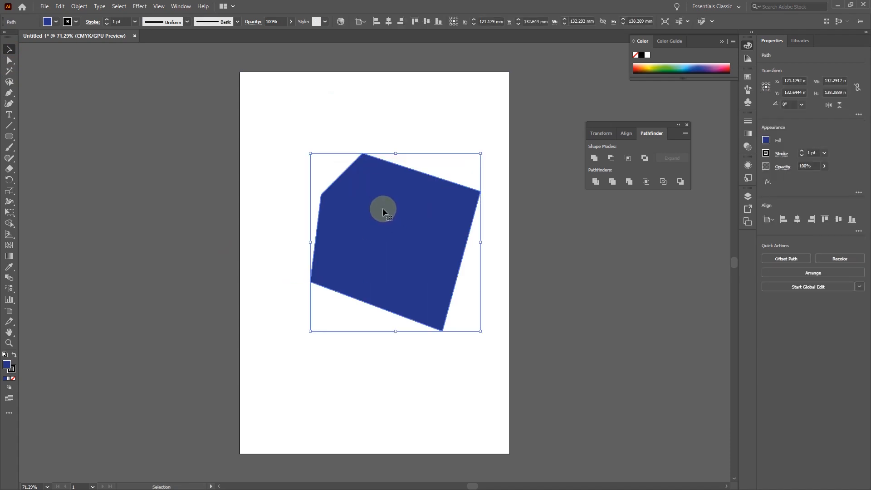
{"action": "key", "text": "Delete"}
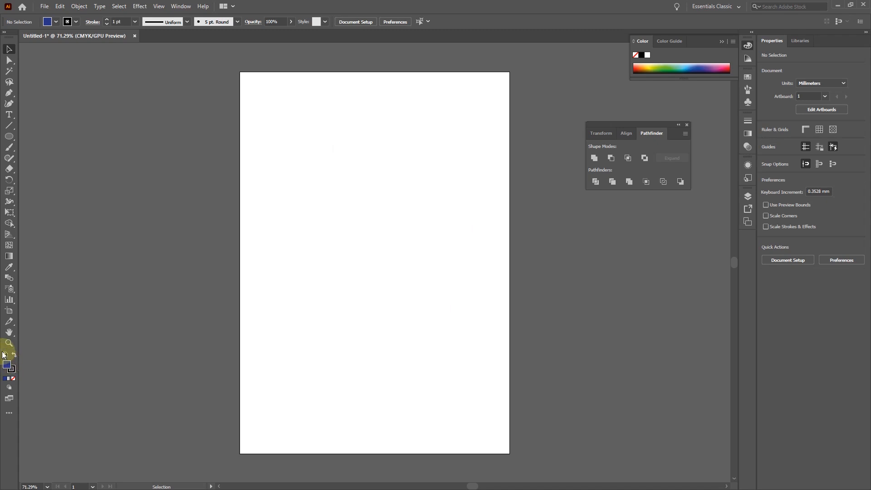
Step: Set the fill to none and draw a closed, irregular eleven-sided polygon about 160 by 162 mm with the Pen tool
{"action": "left_click", "coordinate": [13, 378]}
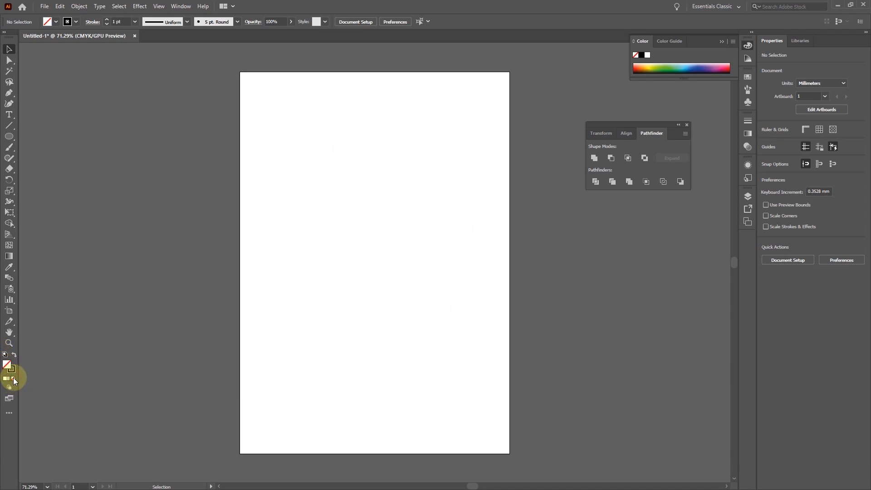
{"action": "left_click", "coordinate": [13, 93]}
{"action": "left_click", "coordinate": [318, 165]}
{"action": "left_click", "coordinate": [312, 232]}
{"action": "left_click", "coordinate": [266, 279]}
{"action": "left_click", "coordinate": [315, 336]}
{"action": "left_click", "coordinate": [383, 327]}
{"action": "left_click", "coordinate": [366, 263]}
{"action": "left_click", "coordinate": [403, 246]}
{"action": "left_click", "coordinate": [466, 272]}
{"action": "left_click", "coordinate": [471, 187]}
{"action": "left_click", "coordinate": [401, 156]}
{"action": "left_click", "coordinate": [354, 128]}
{"action": "left_click", "coordinate": [318, 165]}
{"action": "left_click", "coordinate": [9, 49]}
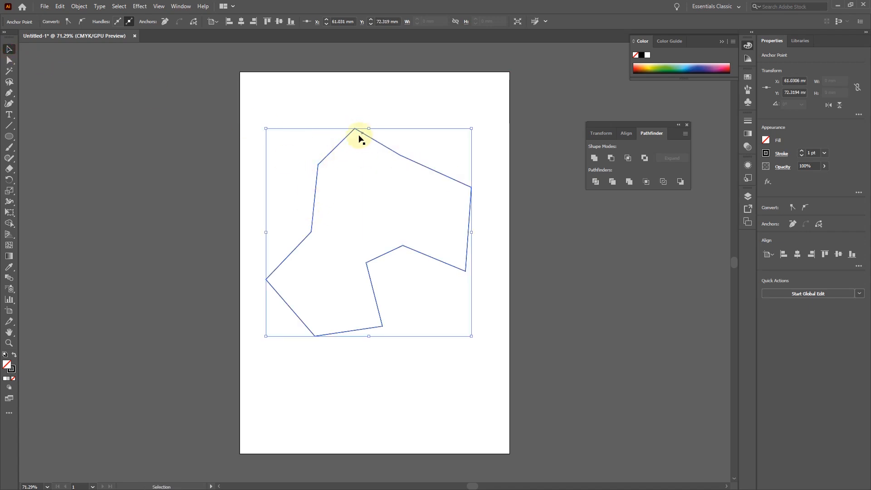
Step: Fill the eleven-sided polygon with orange and move it slightly up on the artboard
{"action": "left_click", "coordinate": [642, 66]}
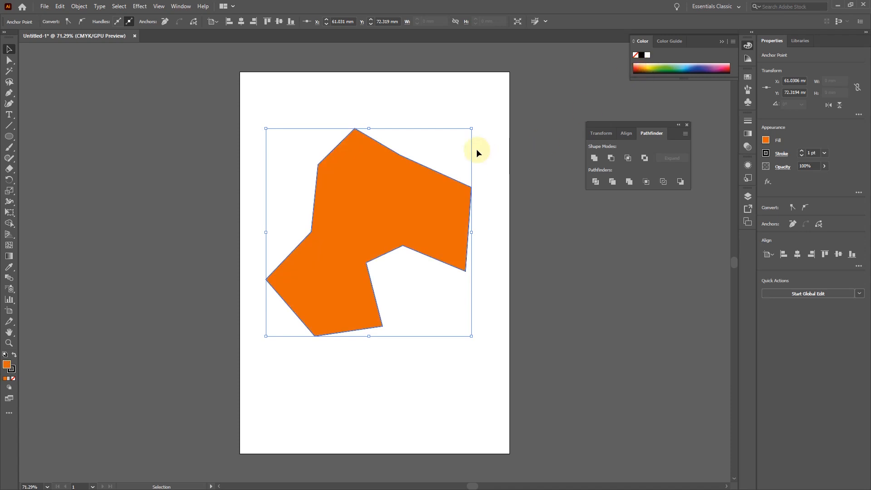
{"action": "left_click_drag", "start_coordinate": [373, 170], "coordinate": [379, 140]}
{"action": "left_click", "coordinate": [648, 286]}
Step: Delete the orange polygon and draw a closed boomerang-like shape with curved segments using the Pen tool
{"action": "left_click", "coordinate": [393, 181]}
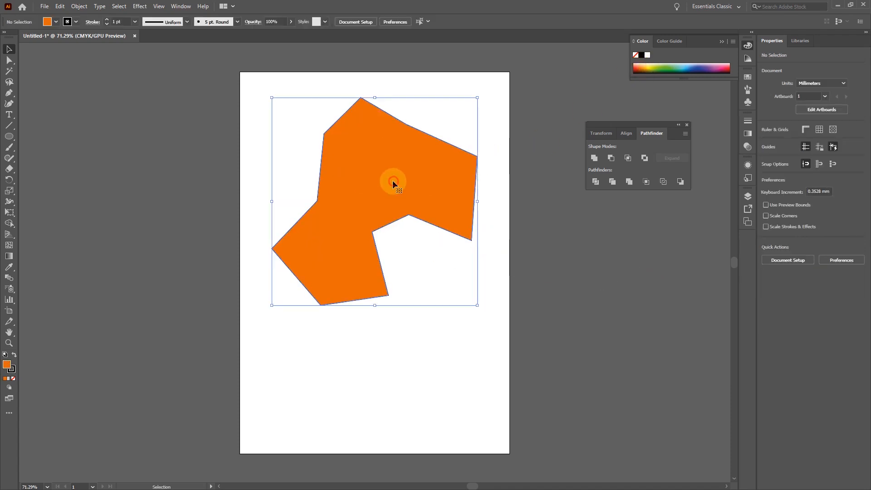
{"action": "key", "text": "Delete"}
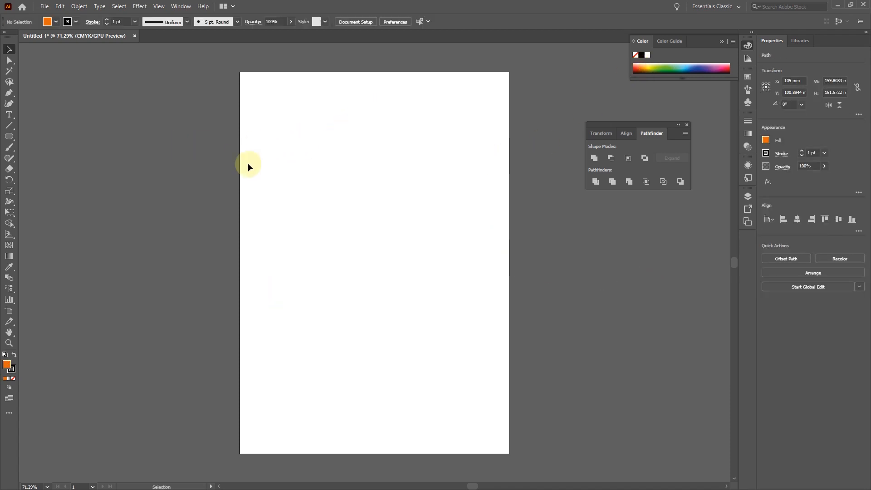
{"action": "left_click", "coordinate": [10, 95]}
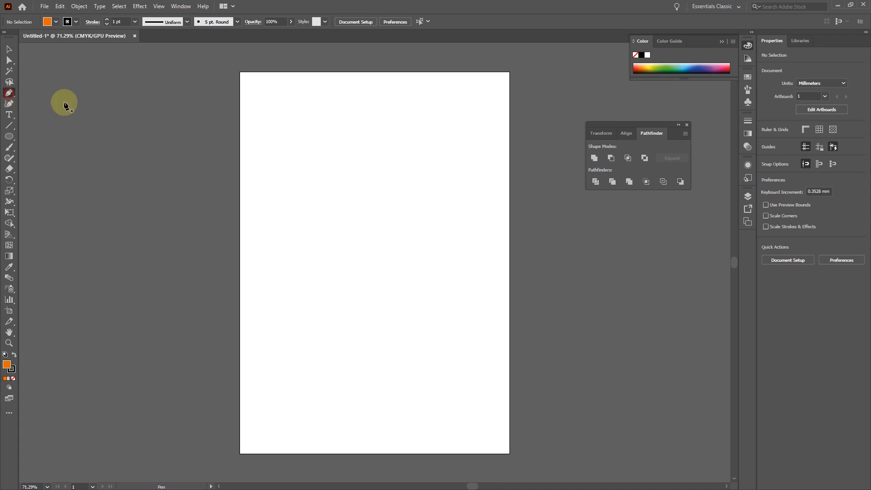
{"action": "left_click", "coordinate": [309, 144]}
{"action": "left_click", "coordinate": [276, 215]}
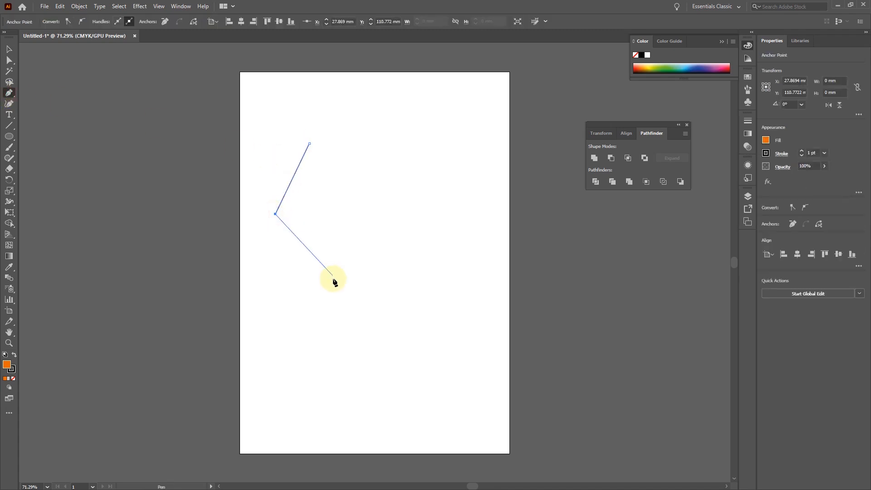
{"action": "left_click_drag", "start_coordinate": [412, 305], "coordinate": [384, 309]}
{"action": "left_click_drag", "start_coordinate": [434, 263], "coordinate": [453, 217]}
{"action": "left_click", "coordinate": [369, 189]}
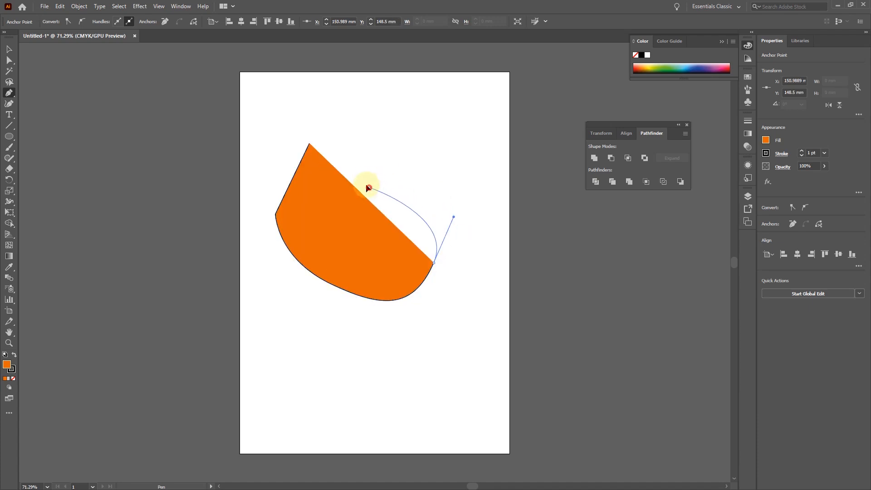
{"action": "left_click_drag", "start_coordinate": [349, 98], "coordinate": [315, 126]}
{"action": "left_click", "coordinate": [309, 144]}
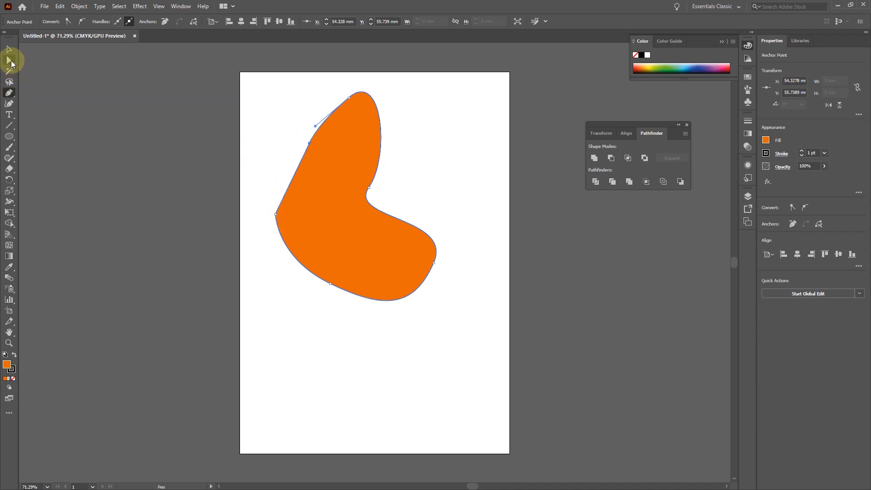
Step: Move the whole curved orange shape down toward the middle of the artboard and deselect it
{"action": "left_click", "coordinate": [12, 51]}
{"action": "left_click", "coordinate": [143, 185]}
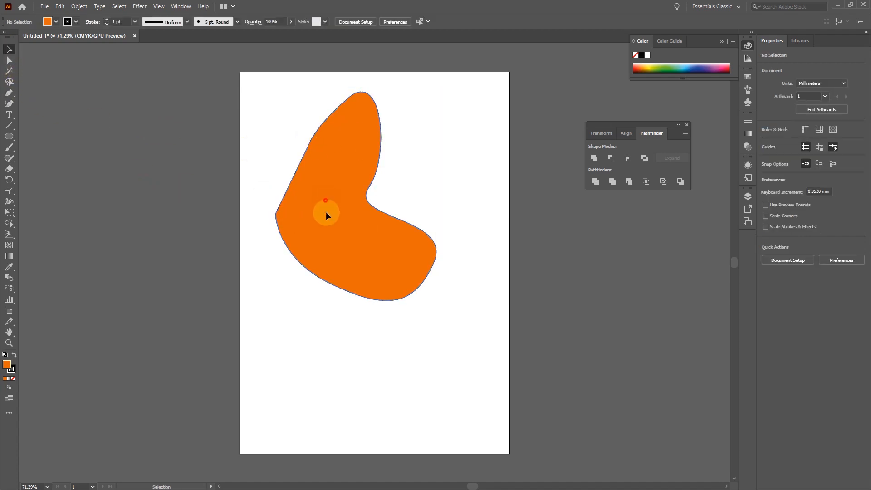
{"action": "left_click_drag", "start_coordinate": [326, 211], "coordinate": [337, 264]}
{"action": "left_click", "coordinate": [193, 181]}
Step: Pull the curved shape's left corner anchor point outward, up and to the left, with Direct Selection
{"action": "left_click", "coordinate": [10, 61]}
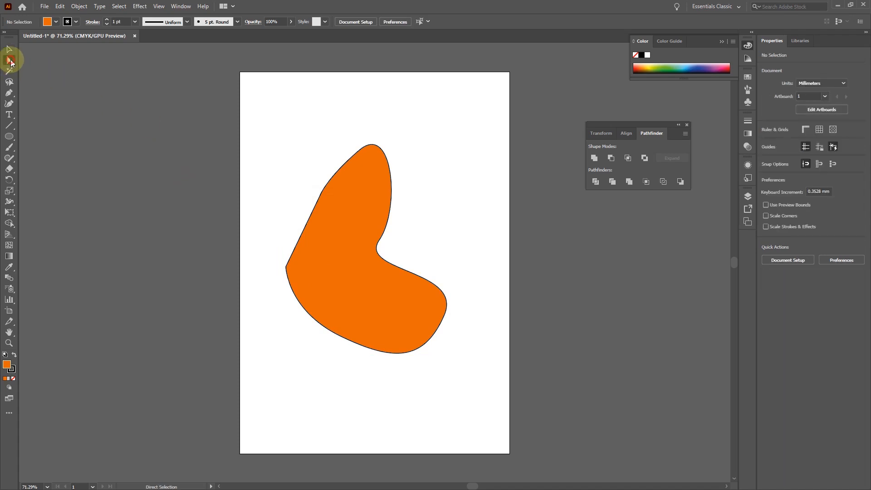
{"action": "left_click_drag", "start_coordinate": [263, 113], "coordinate": [525, 389]}
{"action": "left_click", "coordinate": [463, 257]}
{"action": "left_click", "coordinate": [291, 271]}
{"action": "left_click_drag", "start_coordinate": [286, 267], "coordinate": [263, 250]}
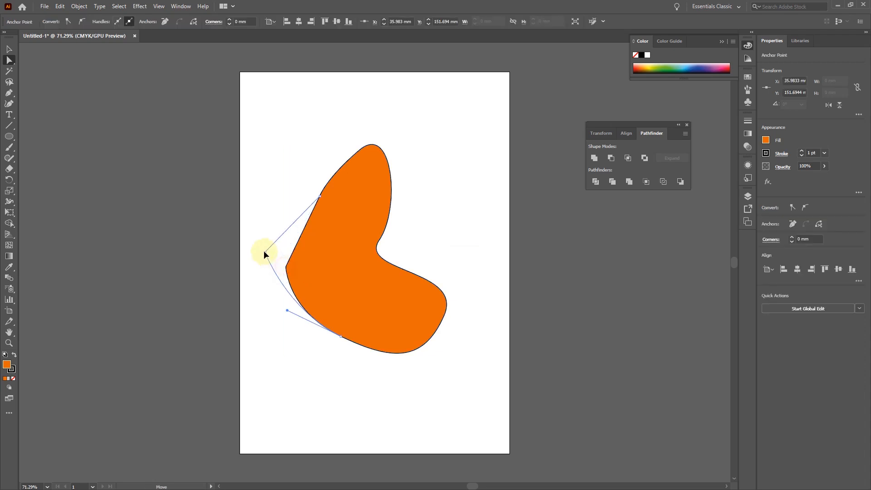
Step: Move the shape's bottom anchor to the left, widen its curve with the handle, and pull the inner notch anchor inward
{"action": "left_click", "coordinate": [341, 336]}
{"action": "left_click_drag", "start_coordinate": [341, 336], "coordinate": [282, 341]}
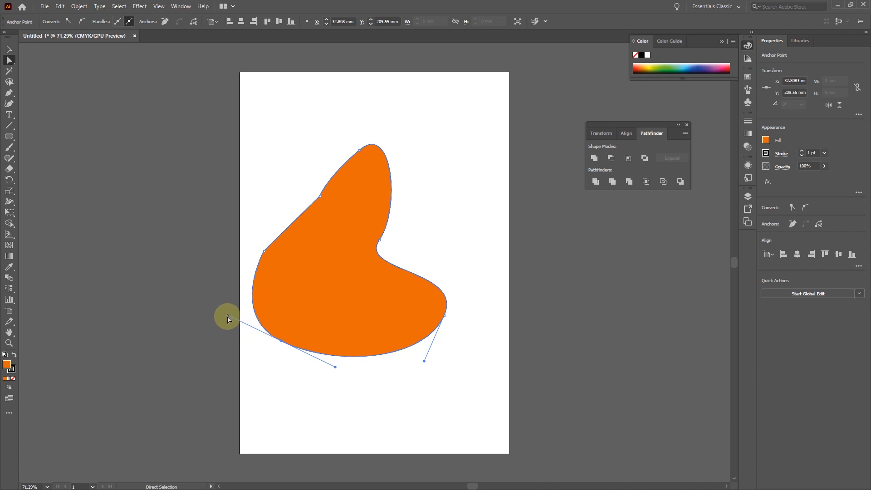
{"action": "left_click_drag", "start_coordinate": [228, 318], "coordinate": [212, 289]}
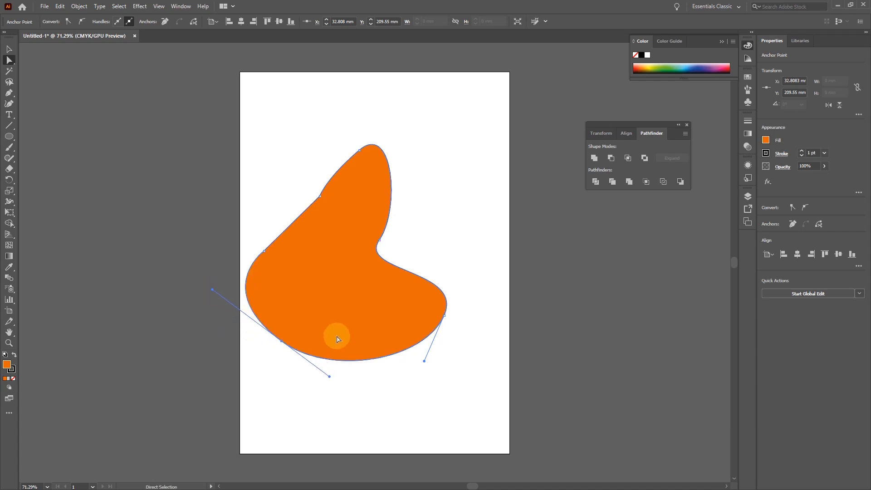
{"action": "left_click_drag", "start_coordinate": [380, 240], "coordinate": [360, 265]}
{"action": "left_click", "coordinate": [454, 200]}
Step: Select the whole reshaped orange shape and delete it
{"action": "left_click", "coordinate": [9, 48]}
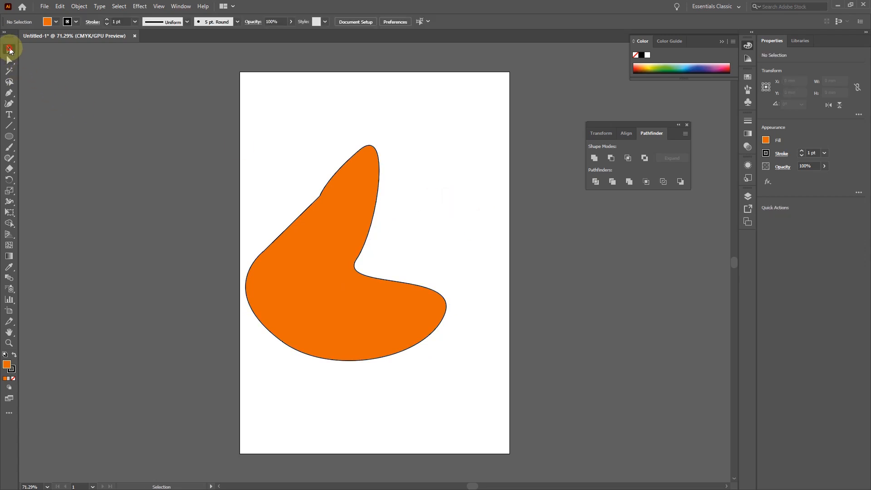
{"action": "left_click_drag", "start_coordinate": [182, 110], "coordinate": [513, 416]}
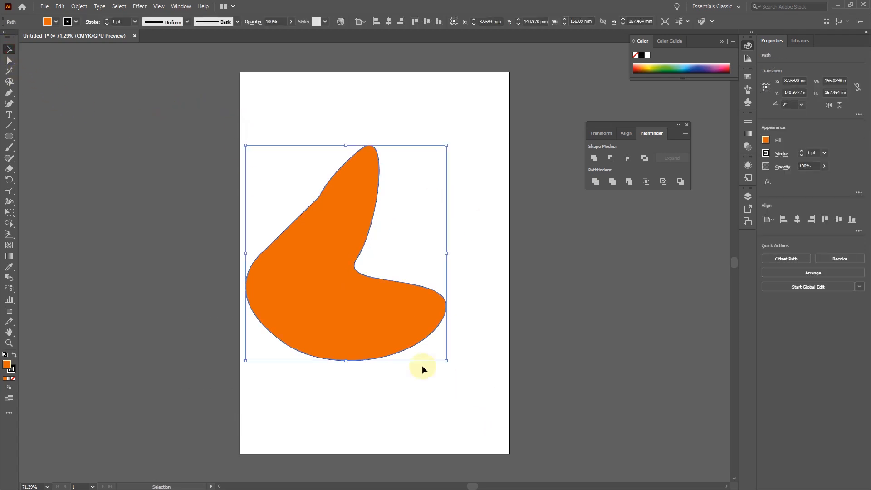
{"action": "key", "text": "Delete"}
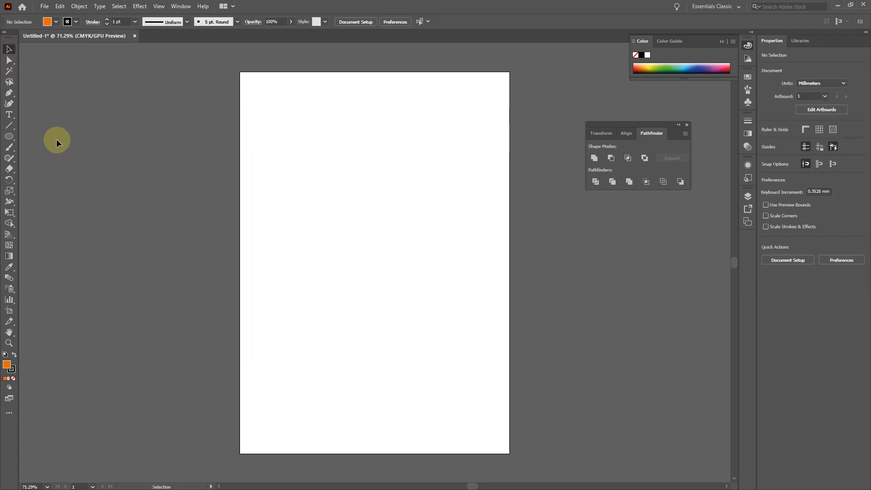
Step: Draw a closed curved shape about 143 by 163 mm across the artboard's upper half with the Curvature tool
{"action": "left_click", "coordinate": [9, 105]}
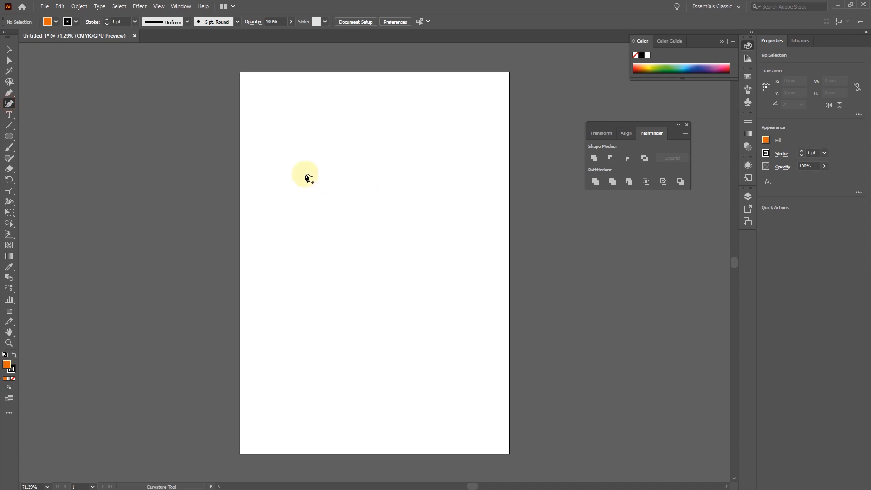
{"action": "left_click", "coordinate": [282, 248]}
{"action": "left_click", "coordinate": [344, 285]}
{"action": "left_click", "coordinate": [400, 226]}
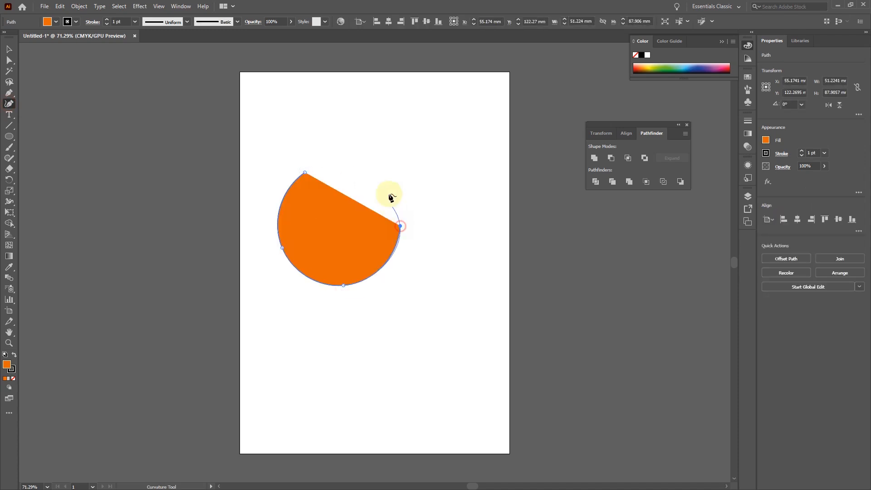
{"action": "left_click", "coordinate": [393, 159]}
{"action": "left_click", "coordinate": [464, 146]}
{"action": "left_click", "coordinate": [422, 84]}
{"action": "left_click", "coordinate": [310, 120]}
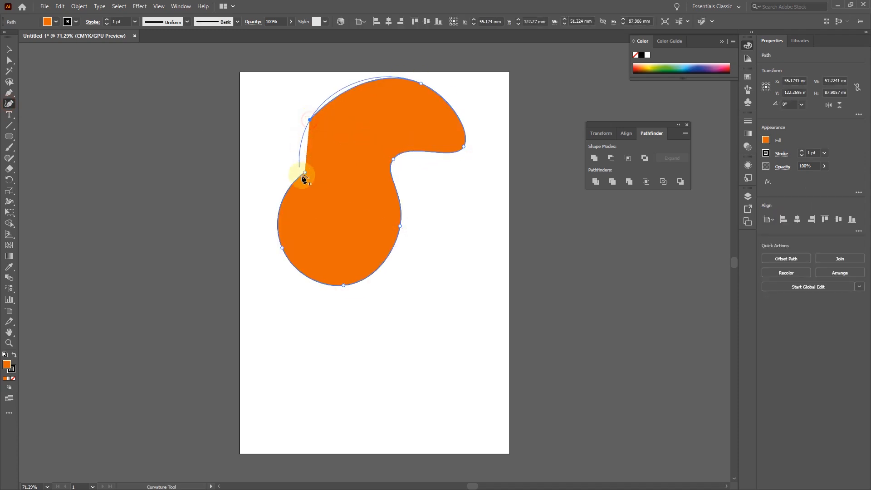
{"action": "left_click", "coordinate": [305, 173]}
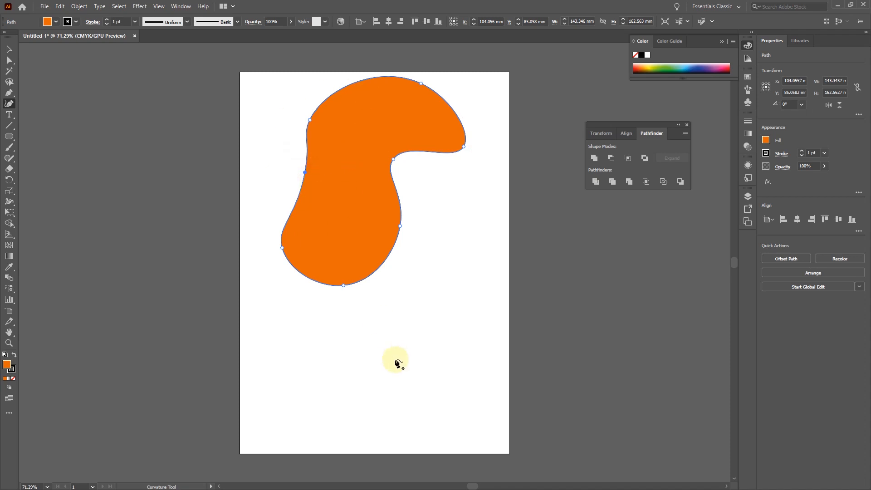
Step: Draw a second closed Curvature-tool shape about 130 by 147 mm at the artboard's lower right, with a sharp inward notch
{"action": "left_click", "coordinate": [343, 333]}
{"action": "left_click", "coordinate": [342, 388]}
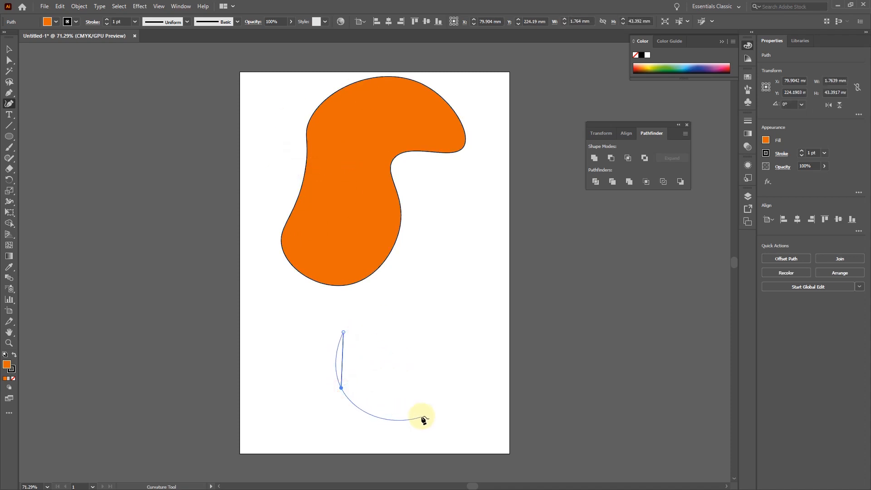
{"action": "left_click", "coordinate": [422, 414]}
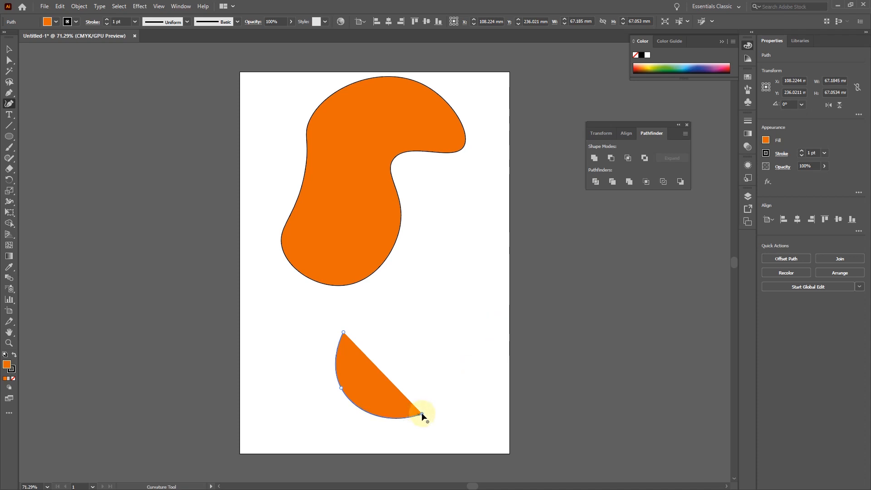
{"action": "left_click", "coordinate": [494, 339]}
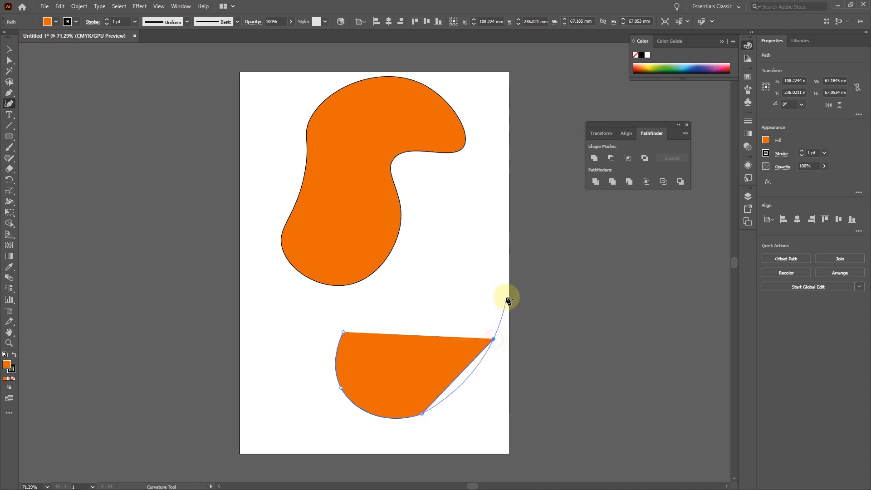
{"action": "left_click", "coordinate": [443, 226]}
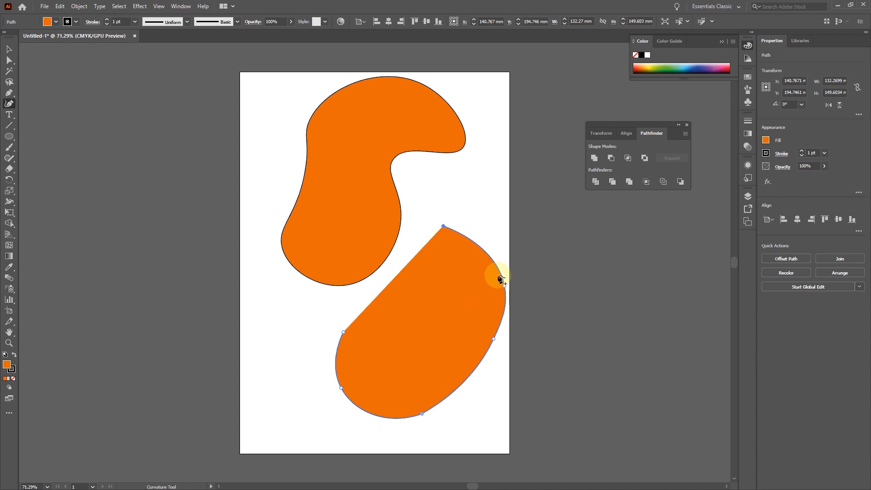
{"action": "left_click", "coordinate": [503, 288]}
{"action": "left_click_drag", "start_coordinate": [416, 256], "coordinate": [402, 291]}
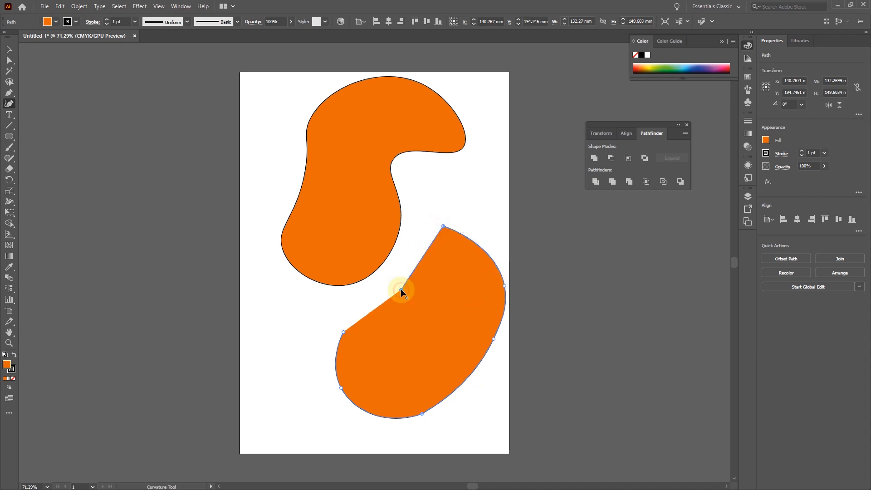
{"action": "left_click", "coordinate": [355, 303]}
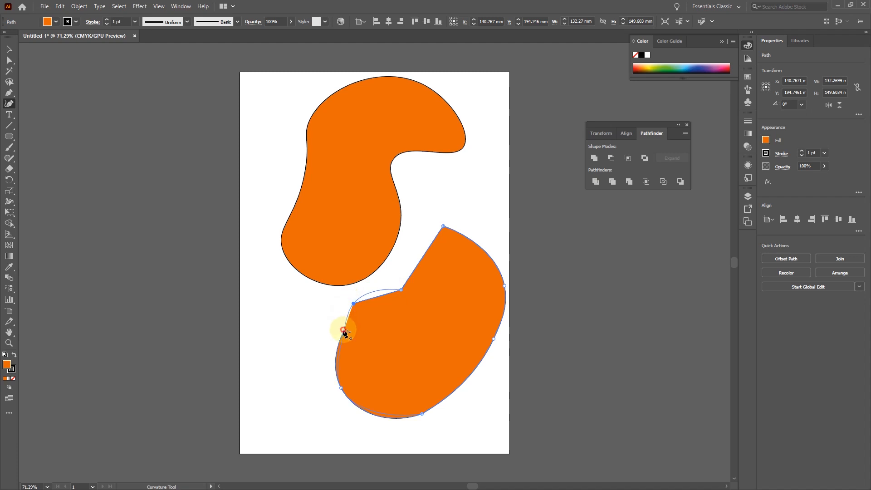
{"action": "left_click", "coordinate": [344, 331]}
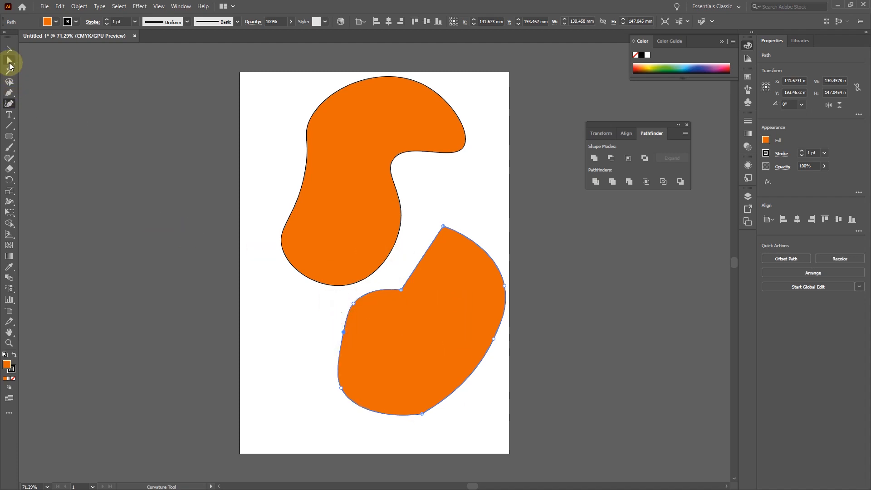
Step: Move the lower shape up and to the right, and pull its inner notch anchor outward with Direct Selection
{"action": "left_click", "coordinate": [10, 63]}
{"action": "left_click", "coordinate": [399, 296]}
{"action": "left_click_drag", "start_coordinate": [402, 294], "coordinate": [461, 246]}
{"action": "left_click", "coordinate": [457, 274]}
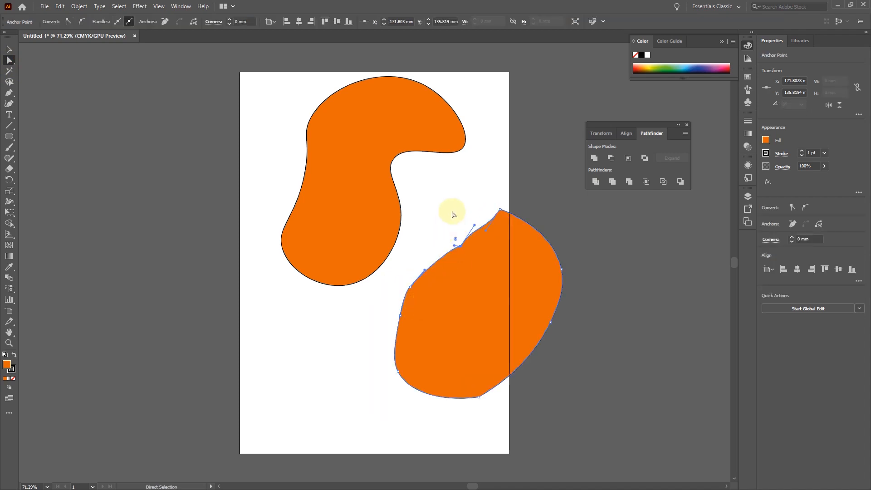
{"action": "left_click", "coordinate": [451, 213]}
Step: Delete the anchor points forming the upper shape's right-hand bulge with Direct Selection, leaving that side open
{"action": "left_click", "coordinate": [4, 61]}
{"action": "left_click", "coordinate": [453, 136]}
{"action": "left_click_drag", "start_coordinate": [500, 125], "coordinate": [366, 188]}
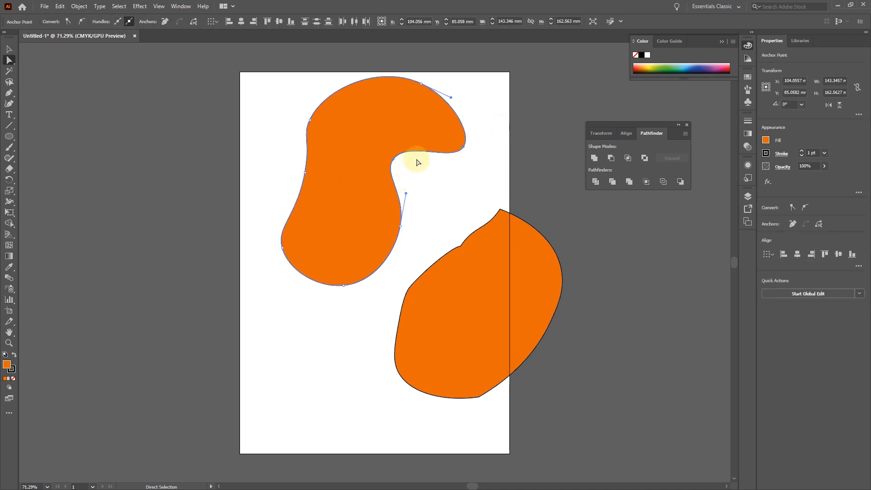
{"action": "key", "text": "Delete"}
{"action": "left_click", "coordinate": [10, 48]}
{"action": "left_click", "coordinate": [423, 89]}
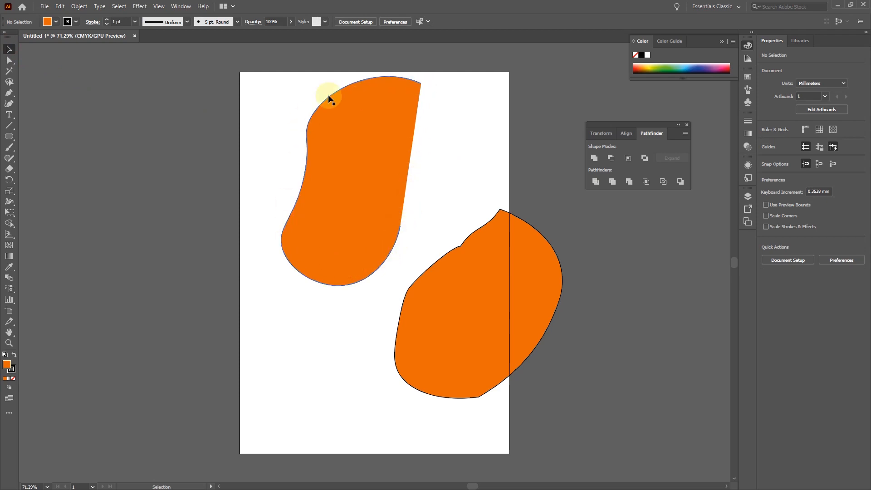
Step: Remove the notch anchor points from the lower shape's upper-left edge with the Curvature tool and deselect the shape
{"action": "left_click", "coordinate": [9, 104]}
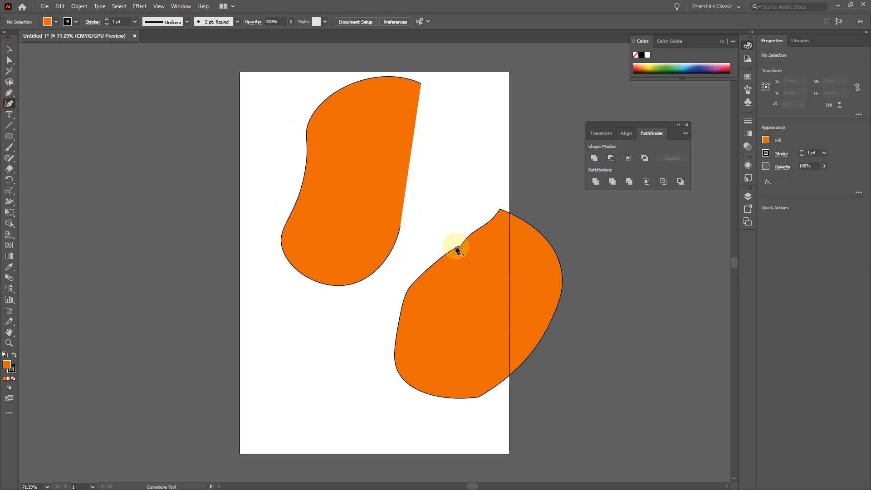
{"action": "left_click", "coordinate": [462, 249]}
{"action": "left_click", "coordinate": [9, 49]}
{"action": "left_click", "coordinate": [461, 286]}
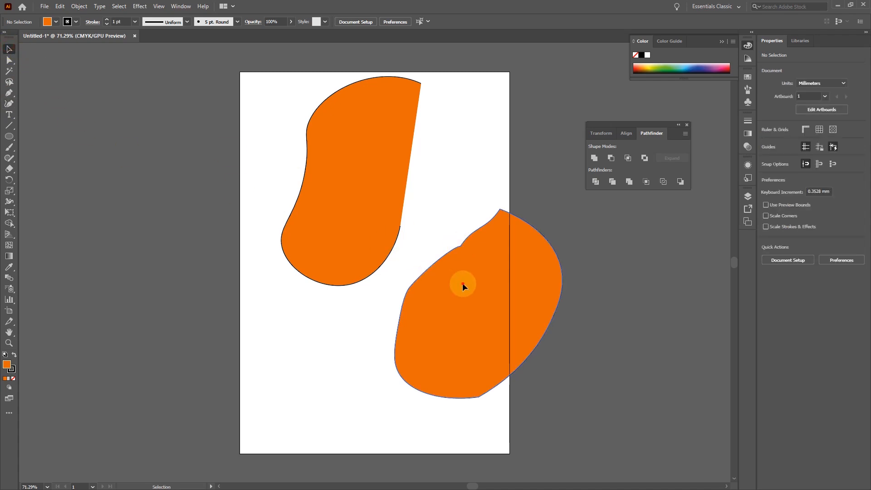
{"action": "left_click", "coordinate": [9, 103]}
{"action": "left_click", "coordinate": [462, 247]}
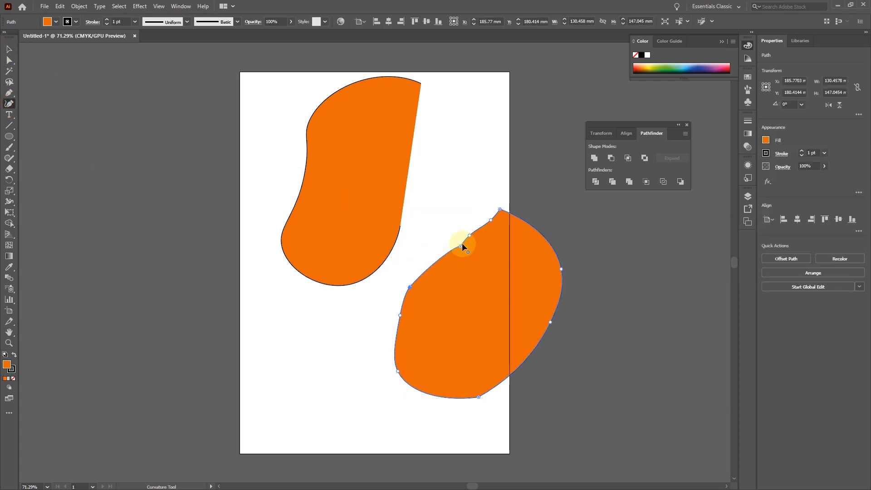
{"action": "left_click_drag", "start_coordinate": [461, 244], "coordinate": [493, 222]}
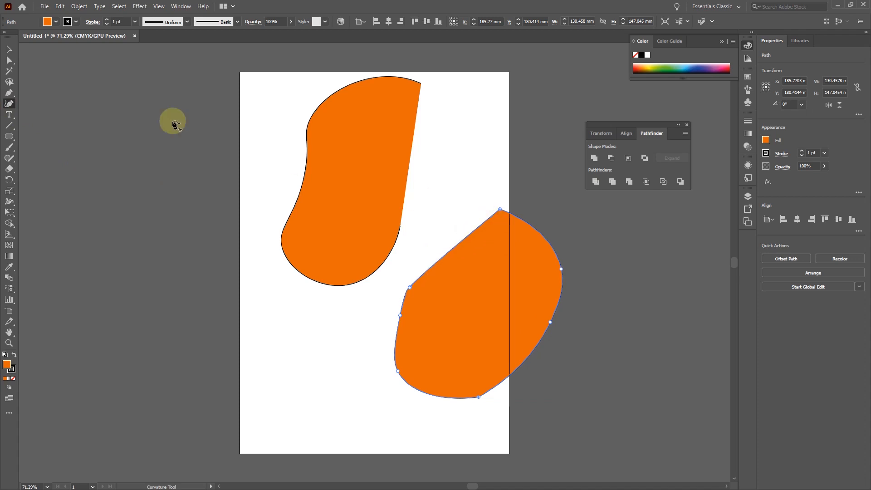
{"action": "left_click", "coordinate": [10, 49]}
{"action": "left_click", "coordinate": [495, 157]}
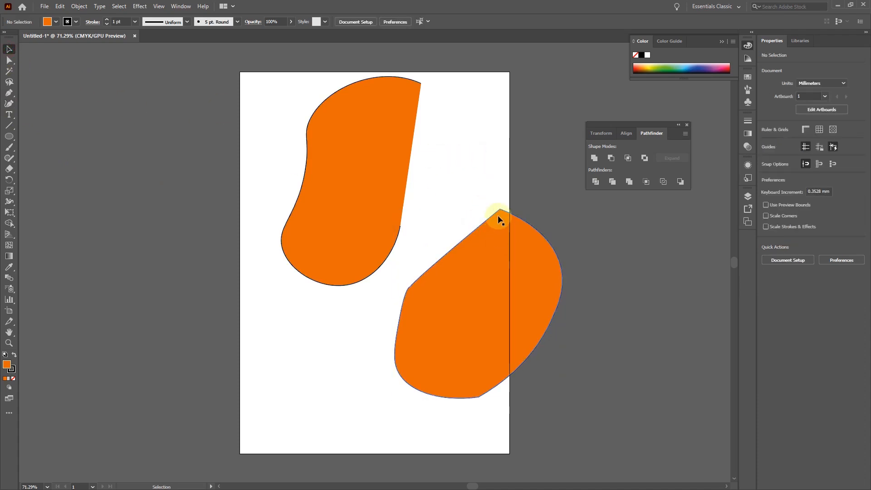
Step: Set the stroke weight of both orange shapes to 6 pt and deselect them
{"action": "left_click_drag", "start_coordinate": [229, 141], "coordinate": [551, 323]}
{"action": "left_click", "coordinate": [748, 122]}
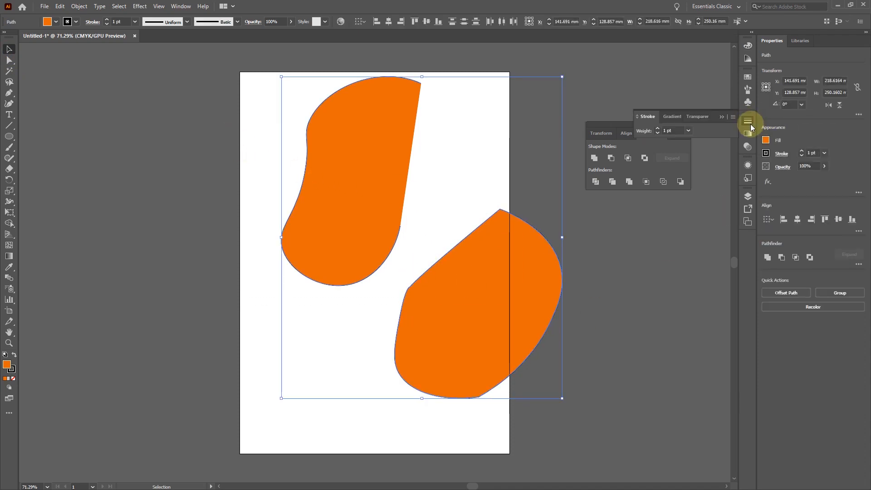
{"action": "left_click", "coordinate": [749, 122]}
{"action": "left_click", "coordinate": [749, 122]}
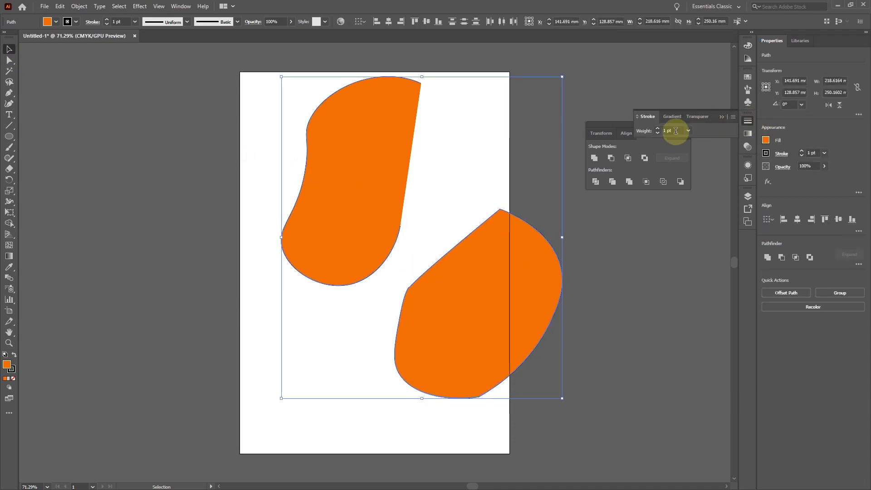
{"action": "left_click", "coordinate": [658, 129]}
{"action": "left_click", "coordinate": [658, 129]}
{"action": "left_click", "coordinate": [658, 129]}
{"action": "left_click", "coordinate": [658, 129]}
{"action": "left_click", "coordinate": [657, 129]}
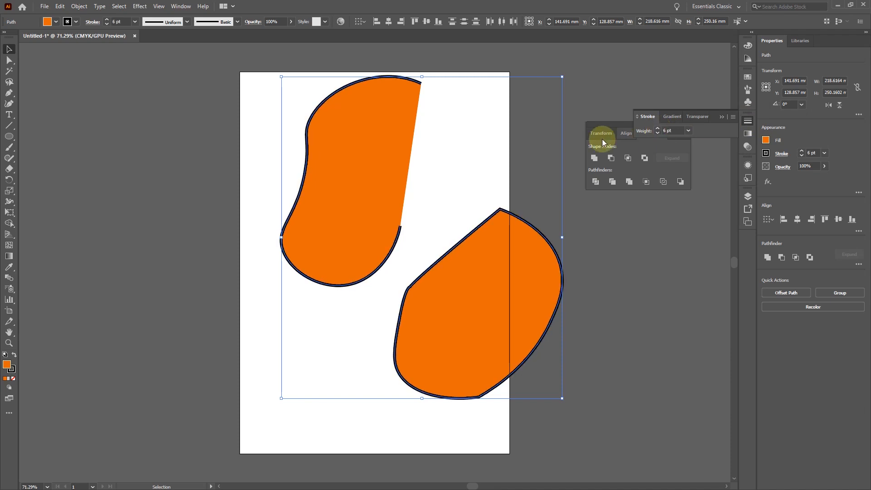
{"action": "left_click", "coordinate": [579, 94]}
Step: Move the open shape down and left, and shift the closed shape slightly up and left
{"action": "left_click_drag", "start_coordinate": [375, 154], "coordinate": [355, 199]}
{"action": "left_click", "coordinate": [449, 165]}
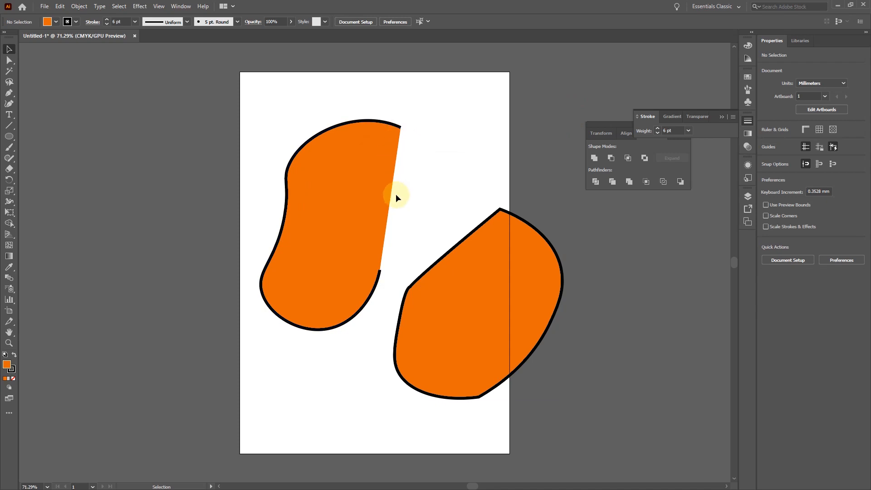
{"action": "left_click_drag", "start_coordinate": [486, 276], "coordinate": [478, 256]}
Step: Smooth the closed shape's upper-left corner anchor with the Curvature tool, and move the shape down and right
{"action": "left_click", "coordinate": [8, 104]}
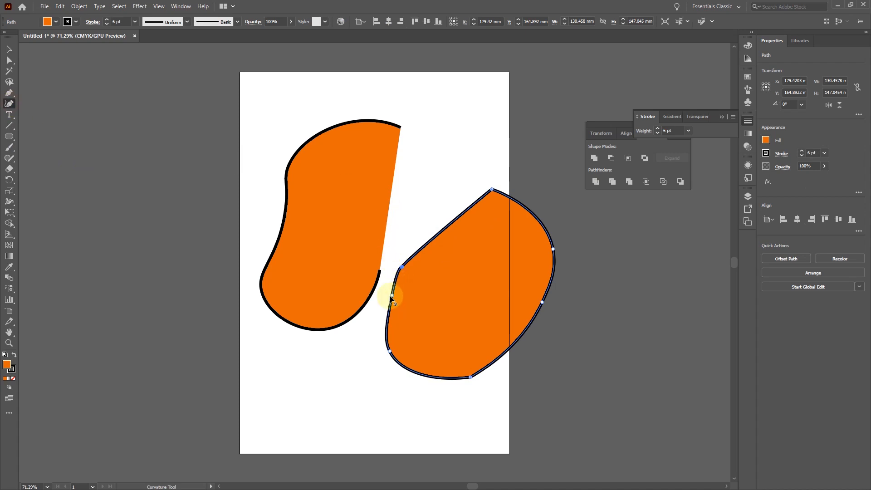
{"action": "double_click", "coordinate": [401, 267]}
{"action": "left_click", "coordinate": [9, 49]}
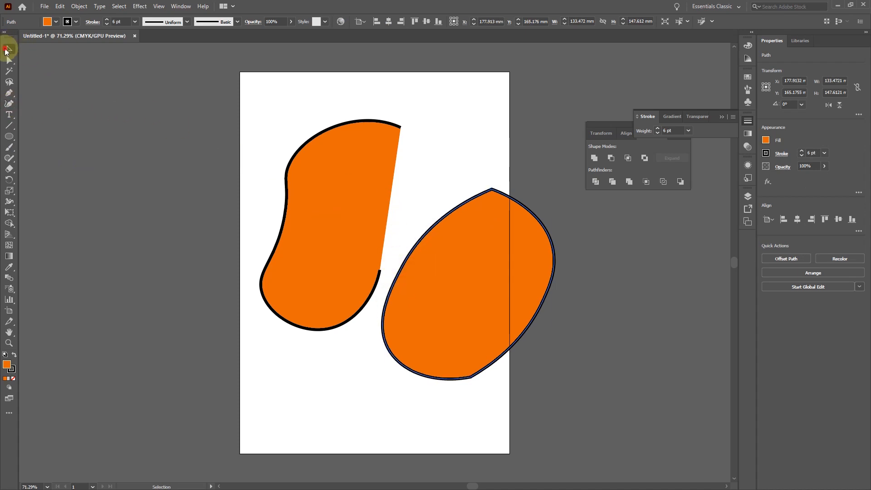
{"action": "left_click", "coordinate": [484, 124]}
{"action": "left_click_drag", "start_coordinate": [476, 236], "coordinate": [498, 276]}
Step: Delete the open shape and move the remaining closed shape to about X 105 mm, Y 131 mm on the artboard
{"action": "left_click_drag", "start_coordinate": [156, 97], "coordinate": [611, 453]}
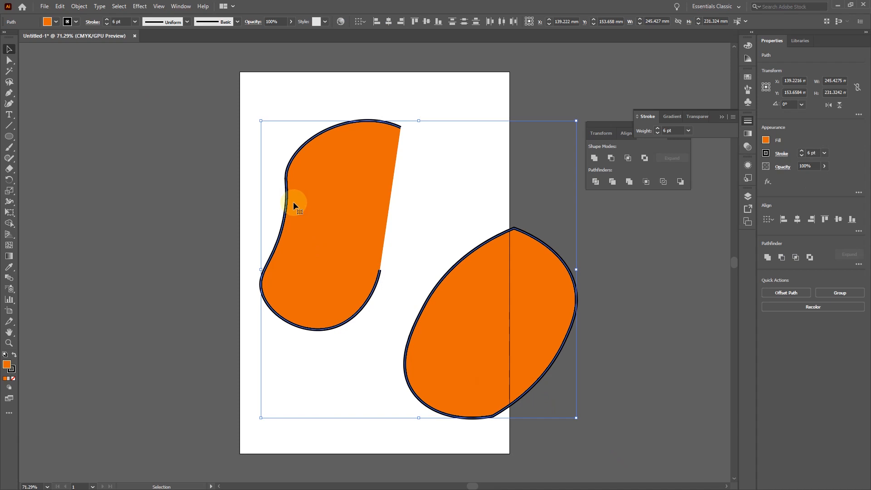
{"action": "left_click", "coordinate": [367, 95]}
{"action": "left_click", "coordinate": [351, 132]}
{"action": "key", "text": "Delete"}
{"action": "left_click_drag", "start_coordinate": [477, 298], "coordinate": [361, 214]}
{"action": "left_click", "coordinate": [491, 137]}
Step: Set the remaining orange shape's stroke weight to 17 pt
{"action": "left_click", "coordinate": [409, 218]}
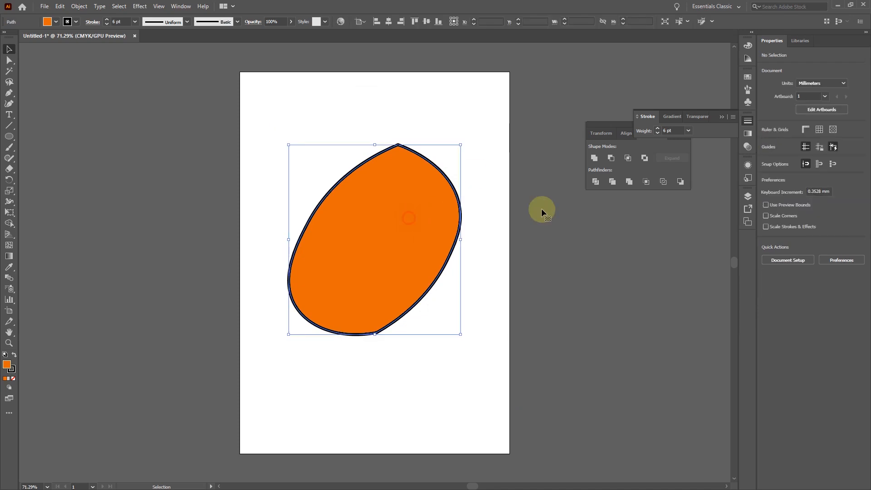
{"action": "left_click", "coordinate": [658, 127]}
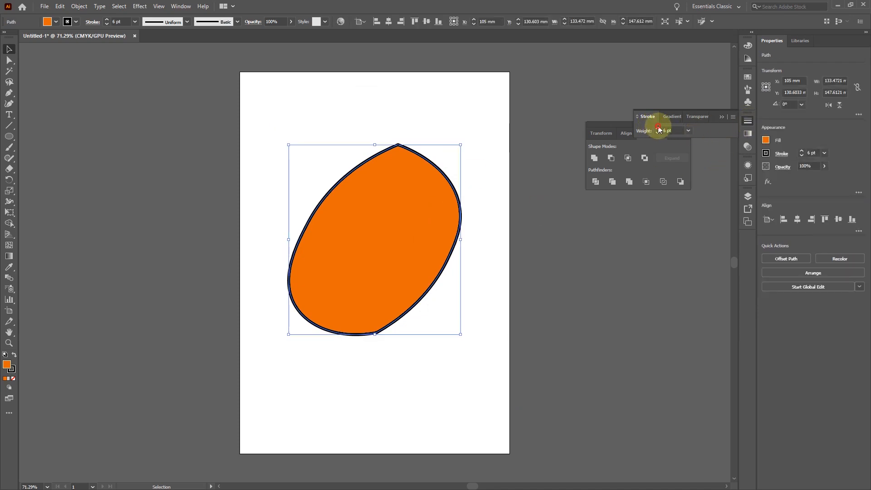
{"action": "left_click", "coordinate": [658, 128]}
{"action": "left_click", "coordinate": [658, 128]}
{"action": "left_click", "coordinate": [658, 128]}
{"action": "left_click", "coordinate": [658, 128]}
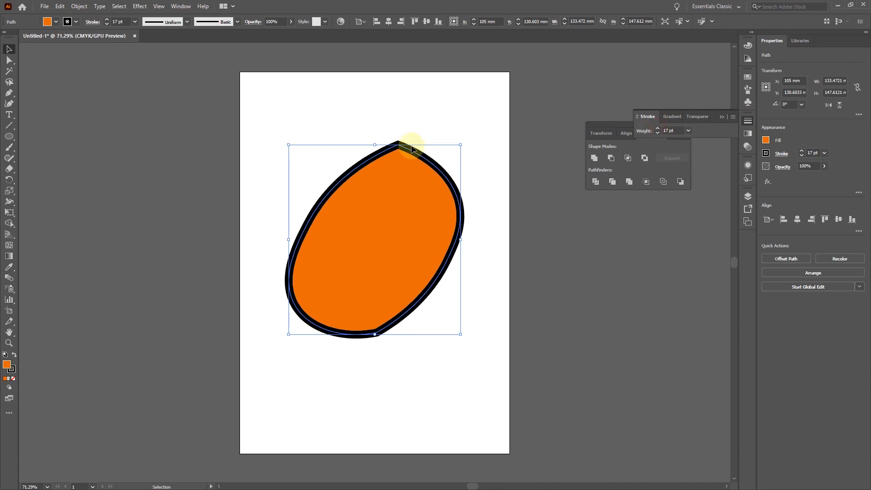
Step: Show the full stroke options, try aligning the shape's stroke to the inside, and set it to align outside
{"action": "left_click", "coordinate": [733, 117]}
{"action": "left_click", "coordinate": [754, 121]}
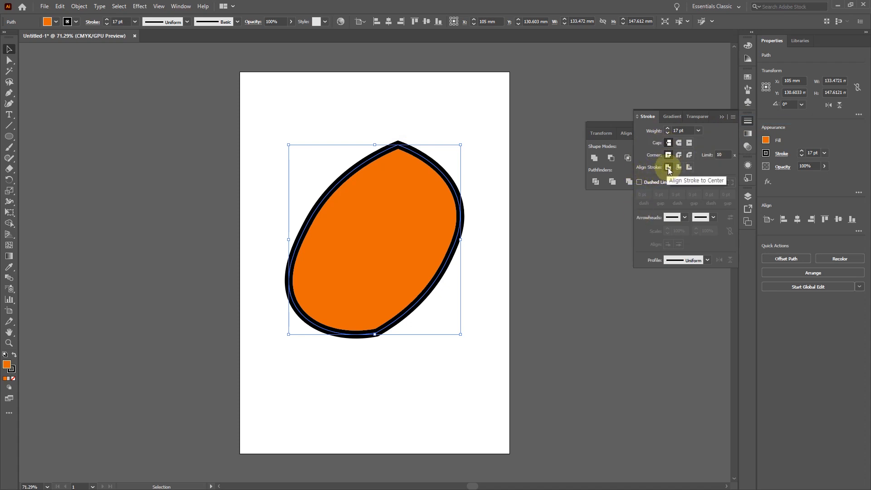
{"action": "left_click", "coordinate": [679, 168]}
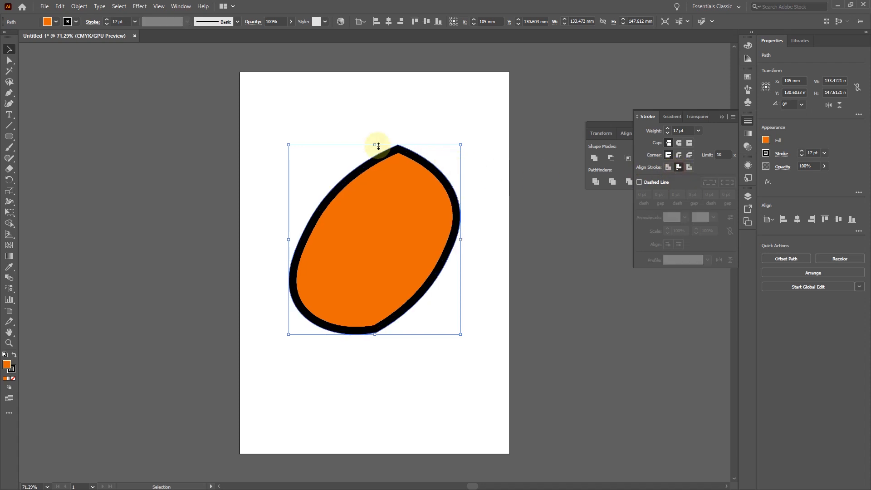
{"action": "left_click", "coordinate": [690, 167]}
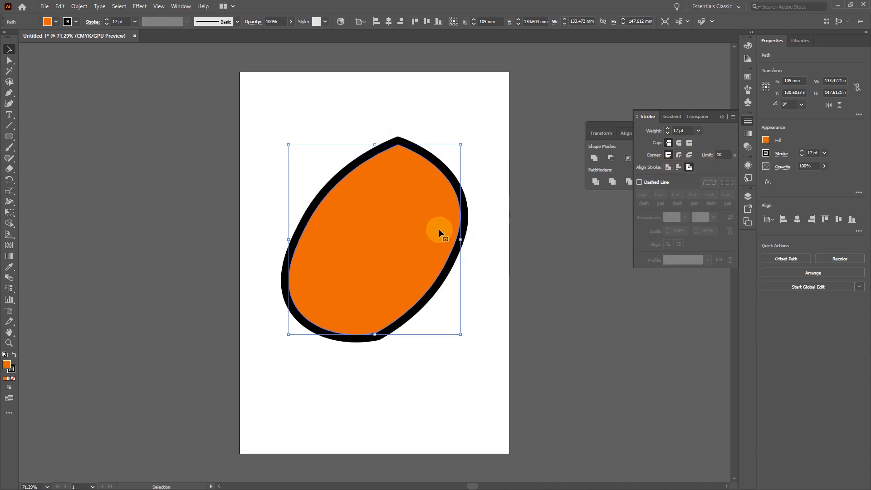
Step: Duplicate the outlined shape to make a stack of three diagonally overlapping copies
{"action": "mouse_move", "coordinate": [372, 186]}
{"action": "left_mouse_down"}
{"action": "mouse_move", "coordinate": [341, 162]}
{"action": "mouse_move", "coordinate": [432, 231]}
{"action": "mouse_move", "coordinate": [414, 188]}
{"action": "mouse_move", "coordinate": [444, 229]}
{"action": "mouse_move", "coordinate": [433, 241]}
{"action": "left_mouse_up"}
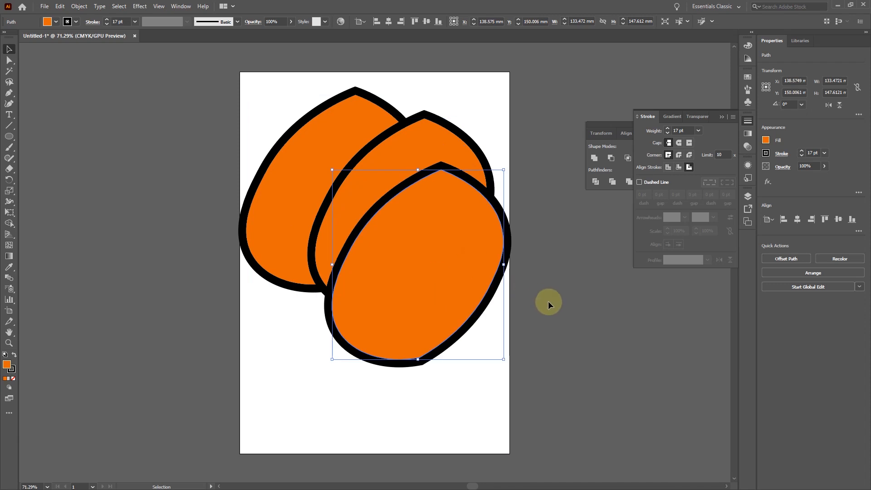
{"action": "left_click", "coordinate": [548, 301]}
Step: Move the three overlapping orange shapes slightly up the artboard together and group them
{"action": "left_click_drag", "start_coordinate": [162, 70], "coordinate": [579, 402]}
{"action": "left_click_drag", "start_coordinate": [397, 217], "coordinate": [384, 201]}
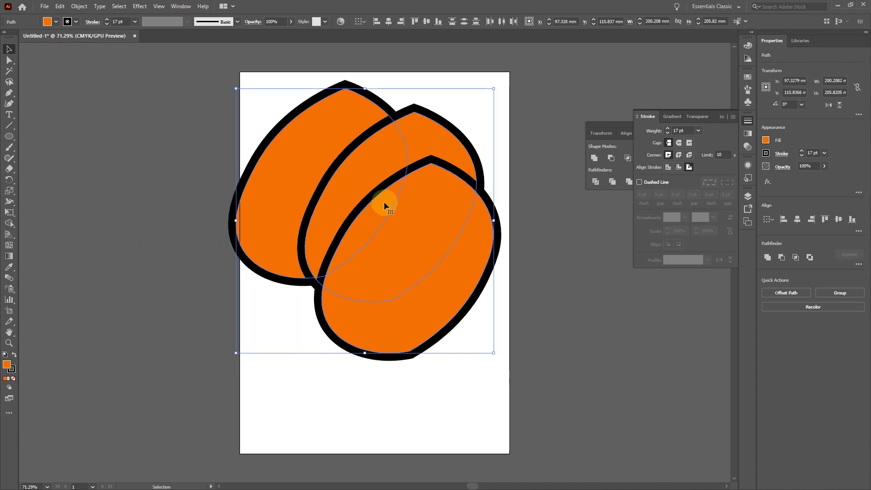
{"action": "right_click", "coordinate": [364, 179]}
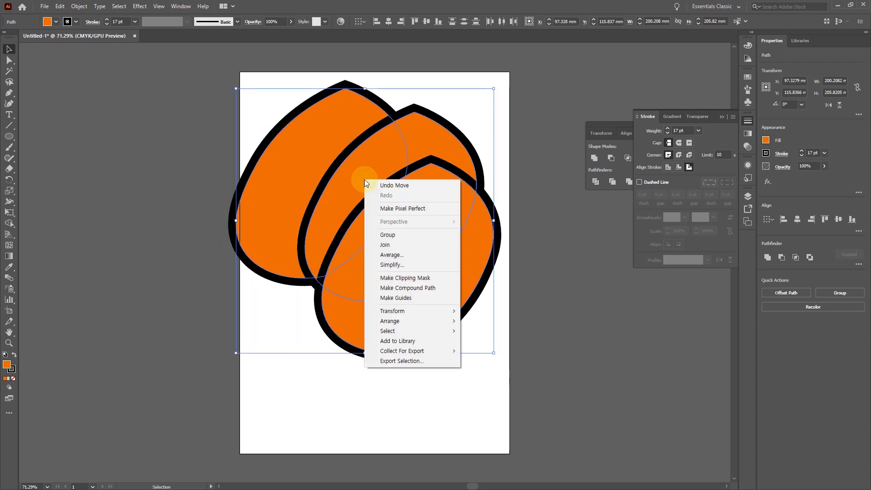
{"action": "left_click", "coordinate": [396, 236]}
{"action": "left_click", "coordinate": [533, 284]}
{"action": "left_click", "coordinate": [420, 223]}
Step: Shrink the group, enlarge it again to about 202 × 185 mm, and place it at about X 107 mm, Y 108 mm
{"action": "left_click_drag", "start_coordinate": [494, 353], "coordinate": [351, 204]}
{"action": "left_click_drag", "start_coordinate": [317, 164], "coordinate": [345, 176]}
{"action": "left_click_drag", "start_coordinate": [402, 233], "coordinate": [545, 356]}
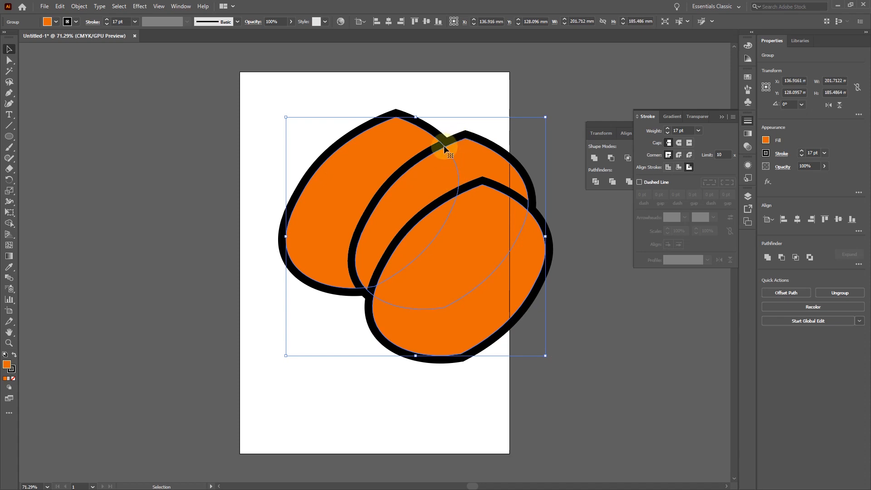
{"action": "left_click_drag", "start_coordinate": [435, 151], "coordinate": [397, 165]}
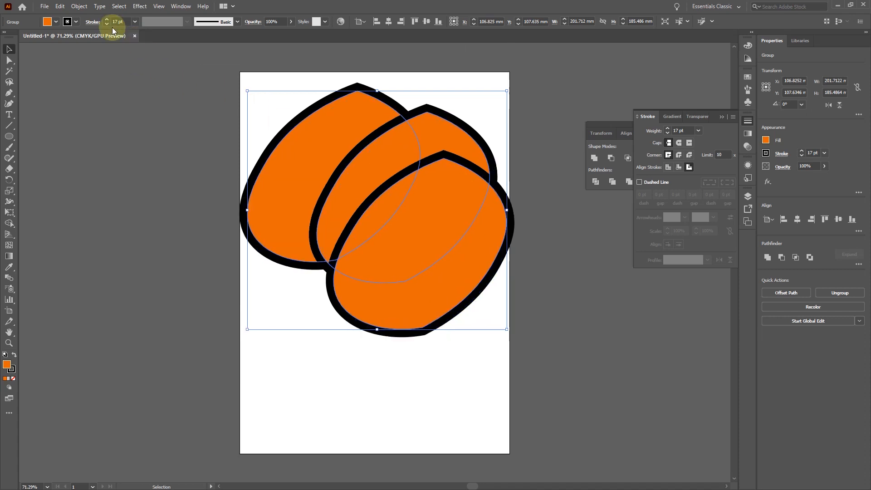
Step: Try outlining the group's strokes and scaling it down to about 60 × 50 mm, and undo these changes
{"action": "left_click", "coordinate": [80, 7]}
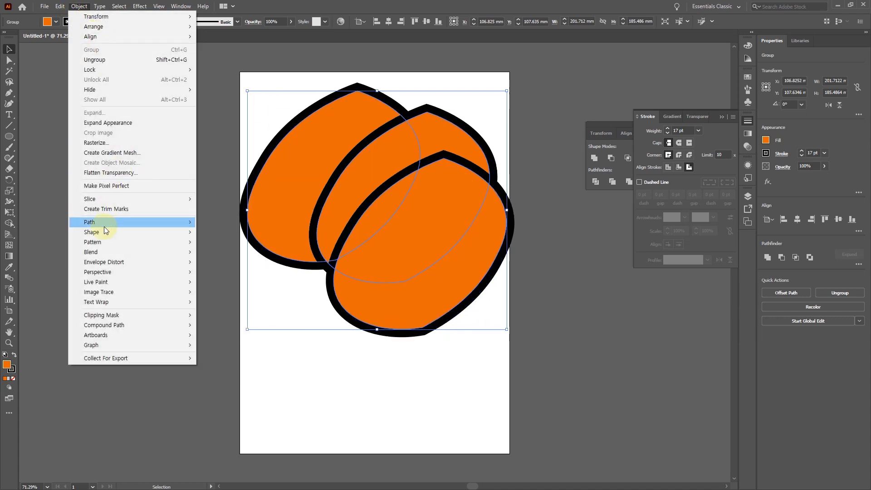
{"action": "mouse_move", "coordinate": [102, 221]}
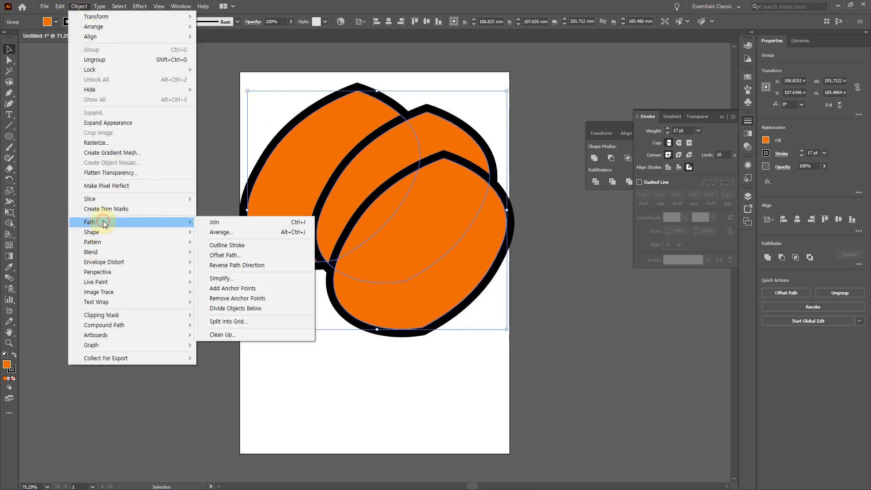
{"action": "left_click", "coordinate": [232, 246]}
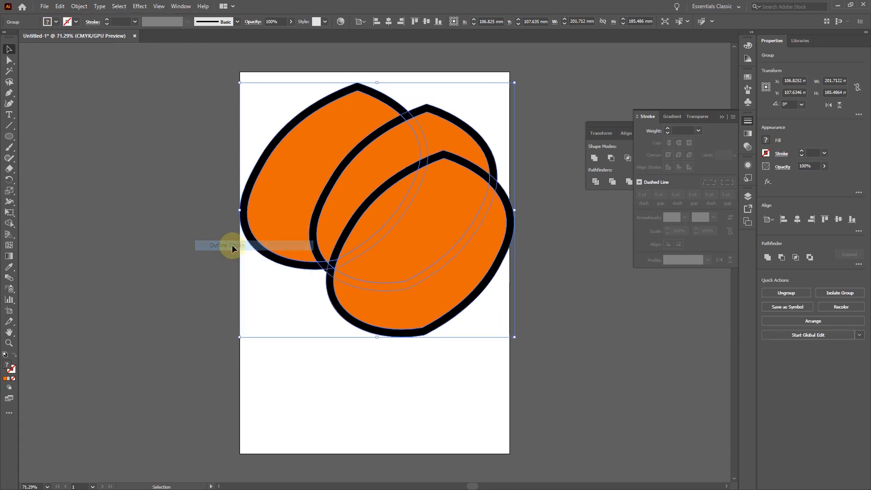
{"action": "left_click_drag", "start_coordinate": [516, 336], "coordinate": [317, 147]}
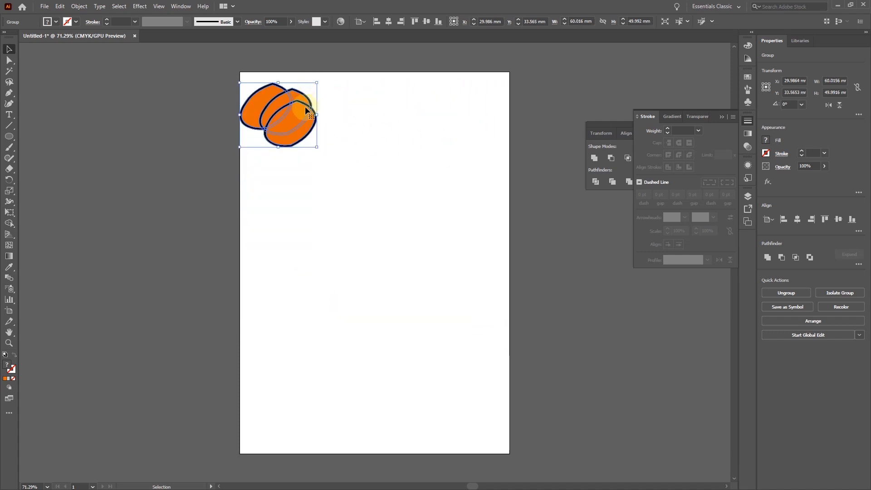
{"action": "key", "text": "ctrl+z"}
{"action": "key", "text": "ctrl+z"}
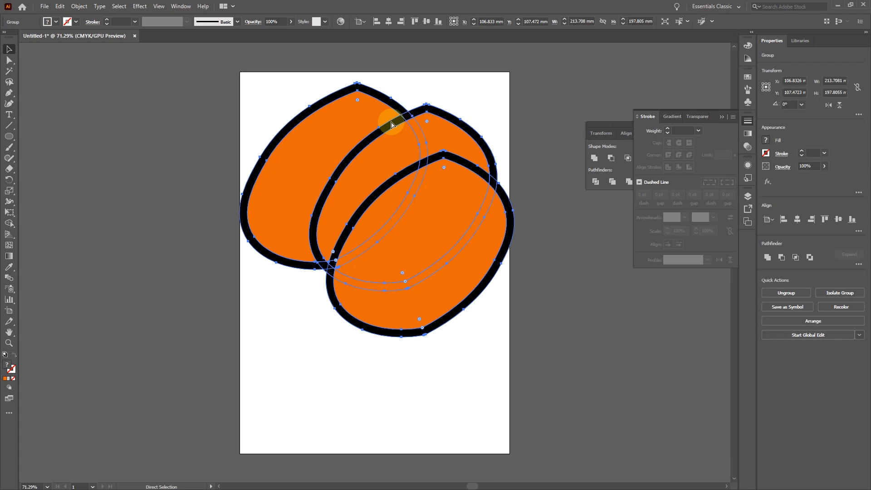
Step: Scale the group down to about 118 × 108 mm and duplicate it into the lower half of the artboard
{"action": "left_click_drag", "start_coordinate": [356, 150], "coordinate": [339, 138]}
{"action": "left_click_drag", "start_coordinate": [489, 319], "coordinate": [383, 214]}
{"action": "left_click_drag", "start_coordinate": [350, 157], "coordinate": [410, 376]}
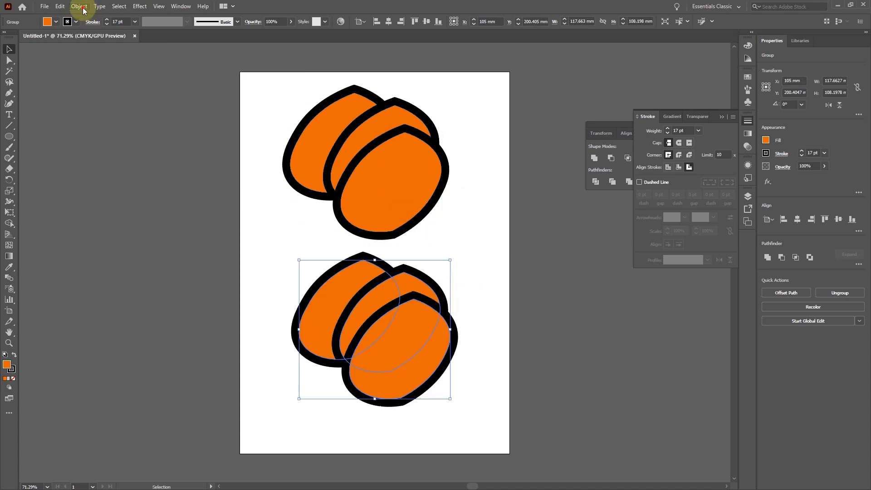
Step: Outline the strokes of the lower group and scale both groups down together to compare their stroke thickness
{"action": "left_click", "coordinate": [75, 6]}
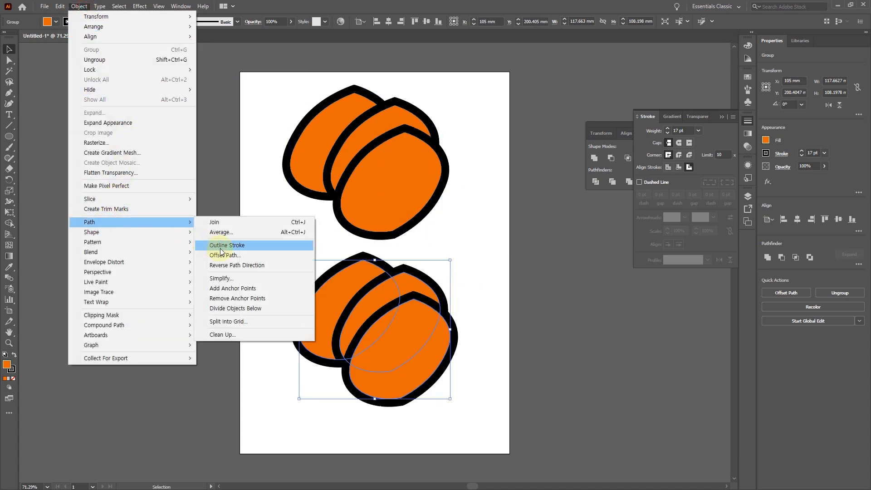
{"action": "left_click", "coordinate": [222, 245]}
{"action": "left_click_drag", "start_coordinate": [253, 80], "coordinate": [500, 444]}
{"action": "left_click_drag", "start_coordinate": [458, 407], "coordinate": [331, 172]}
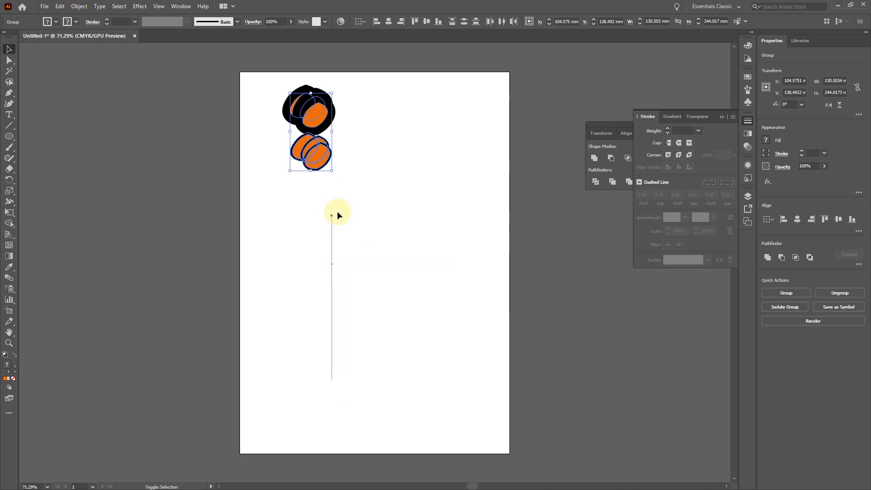
Step: Move the small group with outlined strokes away from the other one, to about X 41 mm, Y 79 mm
{"action": "left_click", "coordinate": [360, 193]}
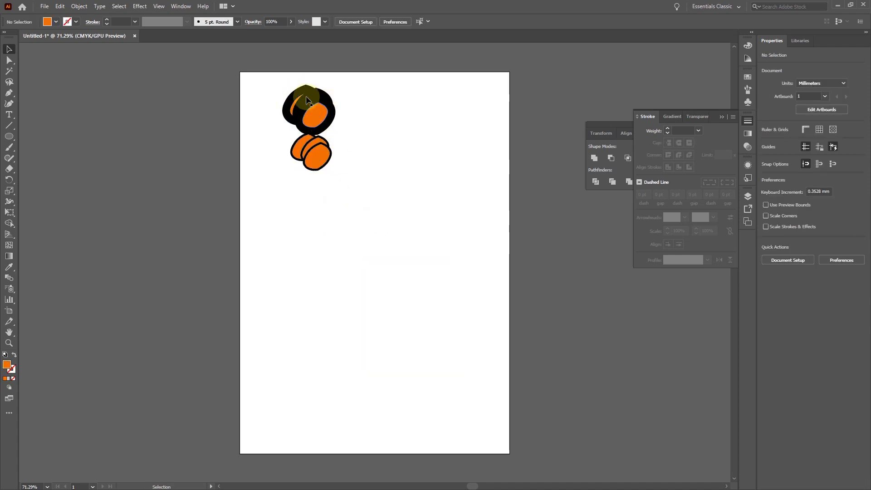
{"action": "left_click_drag", "start_coordinate": [317, 152], "coordinate": [295, 173]}
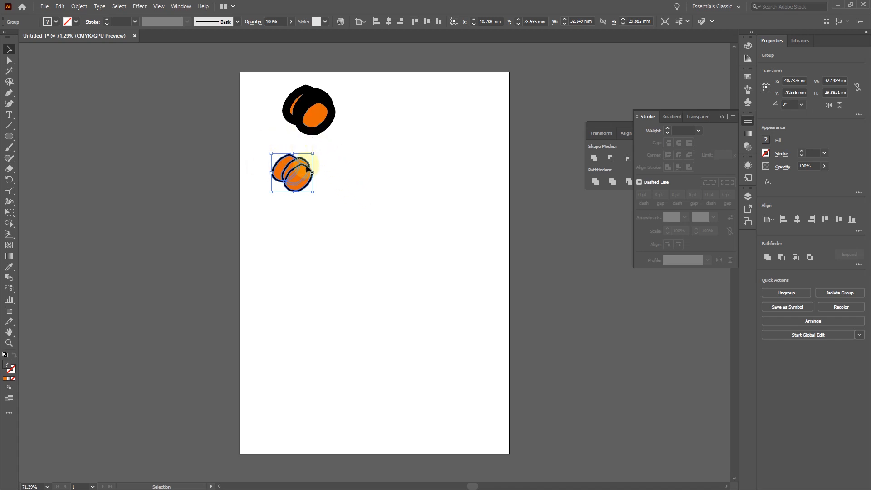
{"action": "mouse_move", "coordinate": [307, 168]}
{"action": "left_mouse_down"}
{"action": "mouse_move", "coordinate": [287, 176]}
{"action": "mouse_move", "coordinate": [307, 160]}
{"action": "left_mouse_up"}
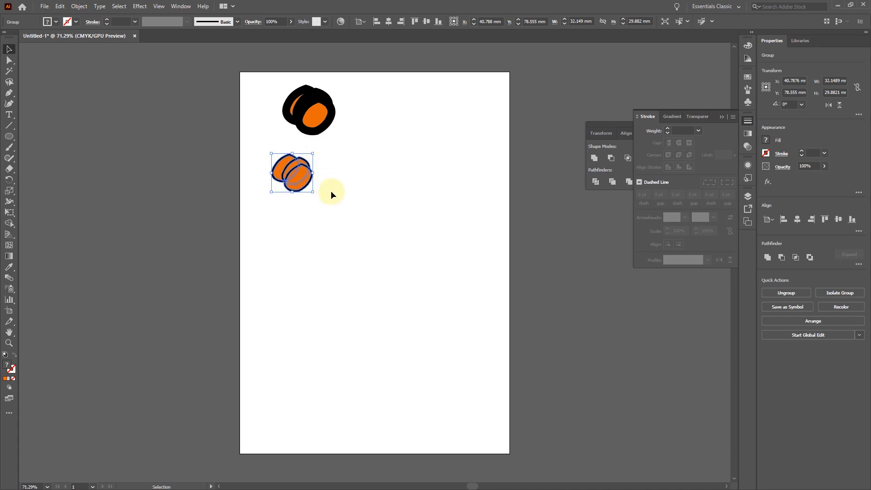
Step: Delete both small groups from the artboard
{"action": "key", "text": "Delete"}
{"action": "left_click_drag", "start_coordinate": [253, 69], "coordinate": [396, 192]}
{"action": "key", "text": "Delete"}
Step: Draw a circle about 126 mm in diameter and move it to about X 86 mm, Y 93 mm
{"action": "left_click", "coordinate": [10, 137]}
{"action": "left_click_drag", "start_coordinate": [273, 134], "coordinate": [408, 295]}
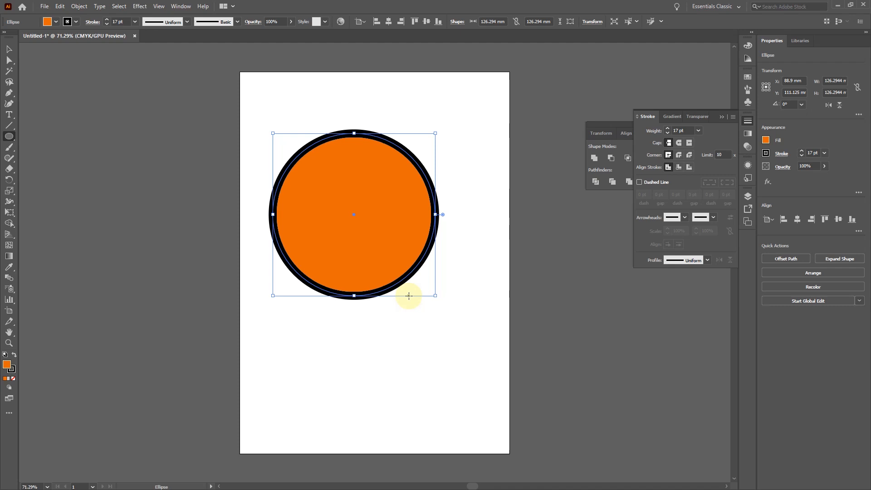
{"action": "left_click", "coordinate": [9, 49]}
{"action": "left_click_drag", "start_coordinate": [338, 184], "coordinate": [334, 162]}
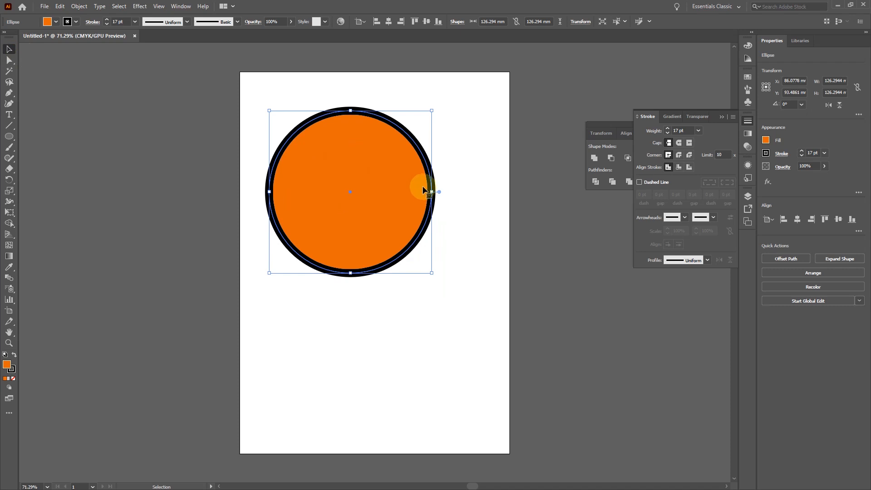
Step: Fill the circle with the white-to-black linear gradient and remove its stroke
{"action": "left_click", "coordinate": [748, 134]}
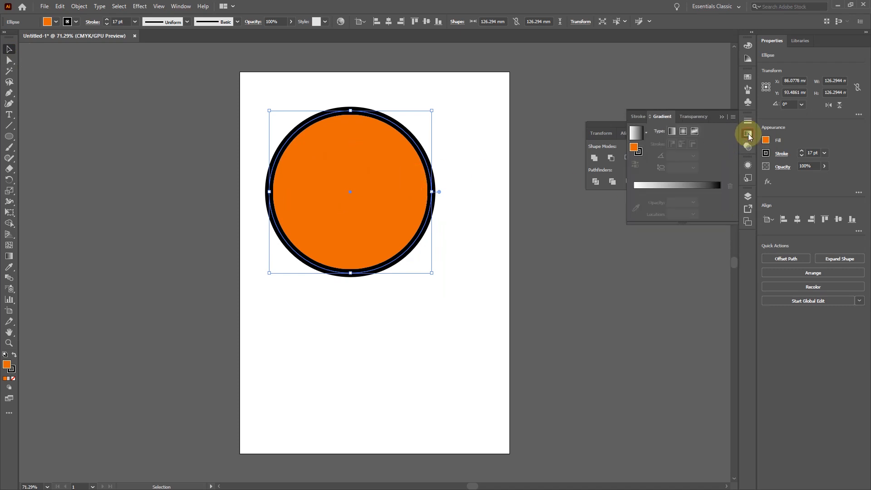
{"action": "left_click", "coordinate": [636, 133]}
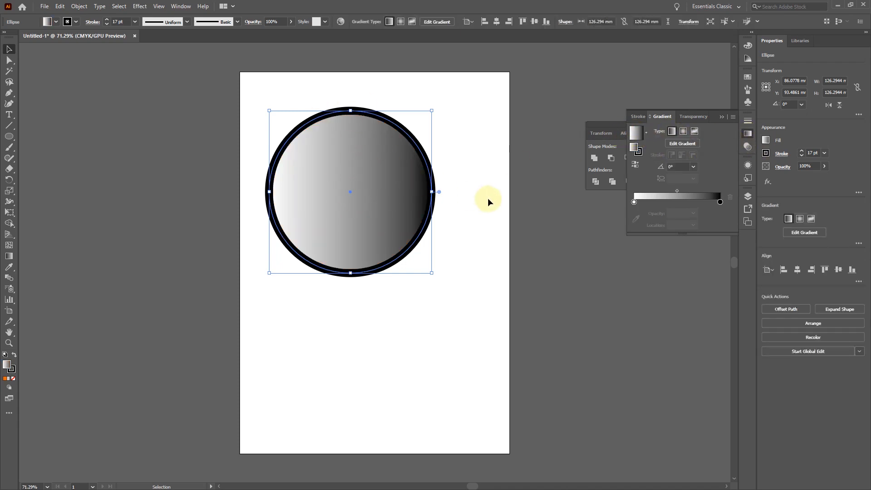
{"action": "left_click", "coordinate": [13, 373]}
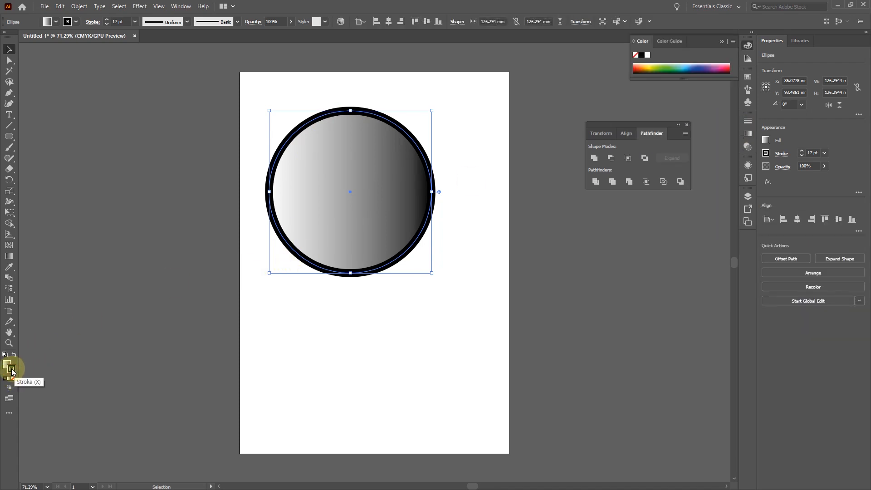
{"action": "left_click", "coordinate": [12, 379]}
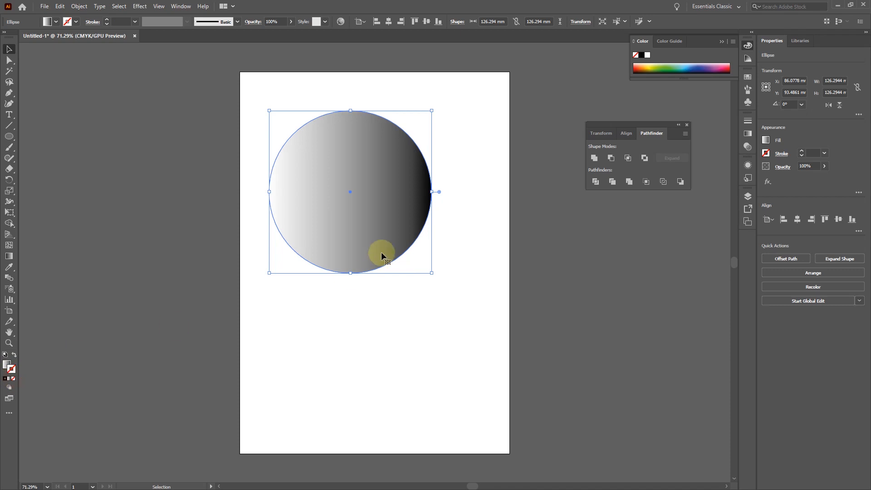
Step: Move the gradient circle to about X 91 mm, Y 115 mm
{"action": "left_click_drag", "start_coordinate": [366, 200], "coordinate": [371, 227]}
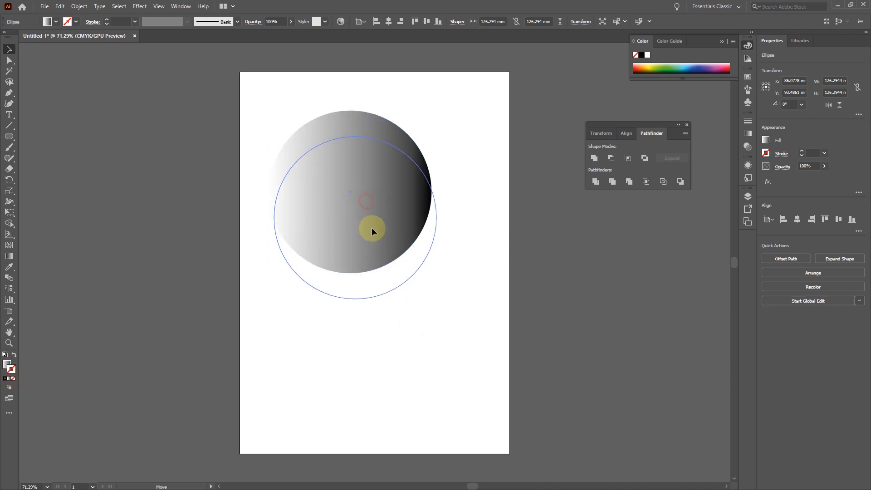
{"action": "left_click", "coordinate": [8, 257]}
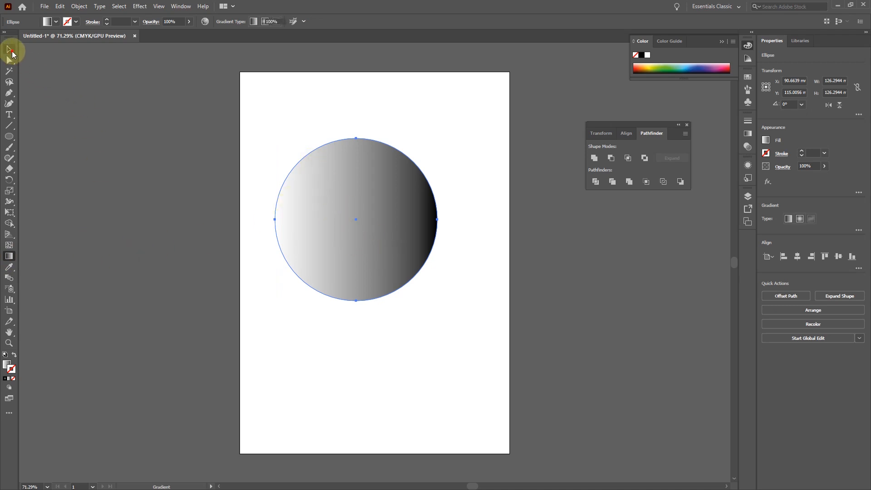
{"action": "left_click", "coordinate": [9, 49]}
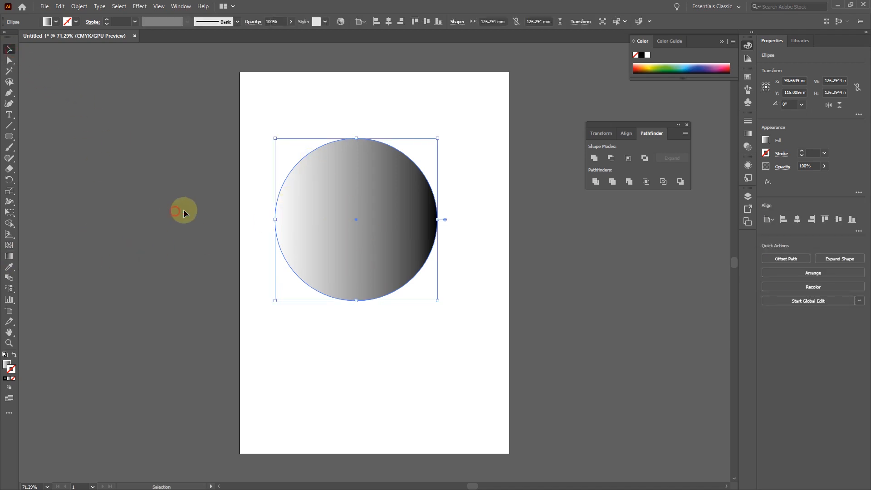
Step: Redraw the circle's linear gradient diagonally with the Gradient tool, from upper left to lower right at about -57.5°
{"action": "left_click", "coordinate": [7, 366]}
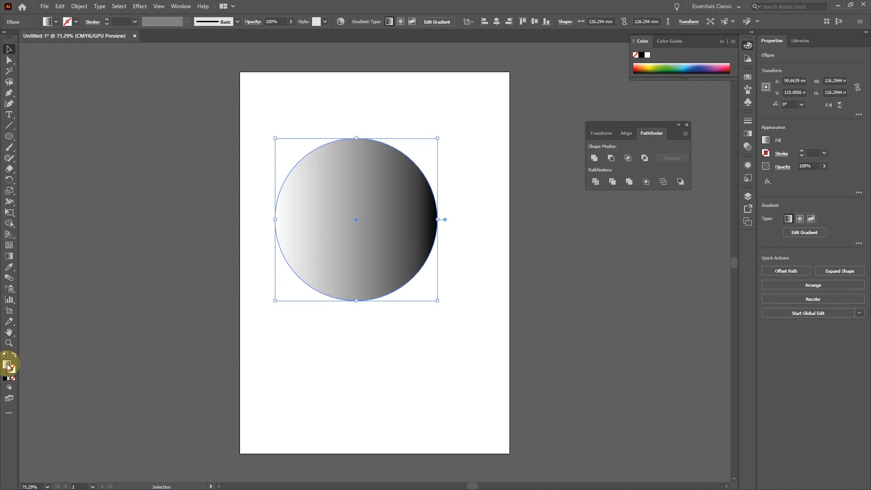
{"action": "left_click", "coordinate": [9, 256]}
{"action": "left_click_drag", "start_coordinate": [313, 164], "coordinate": [449, 316]}
{"action": "left_click_drag", "start_coordinate": [295, 171], "coordinate": [417, 308]}
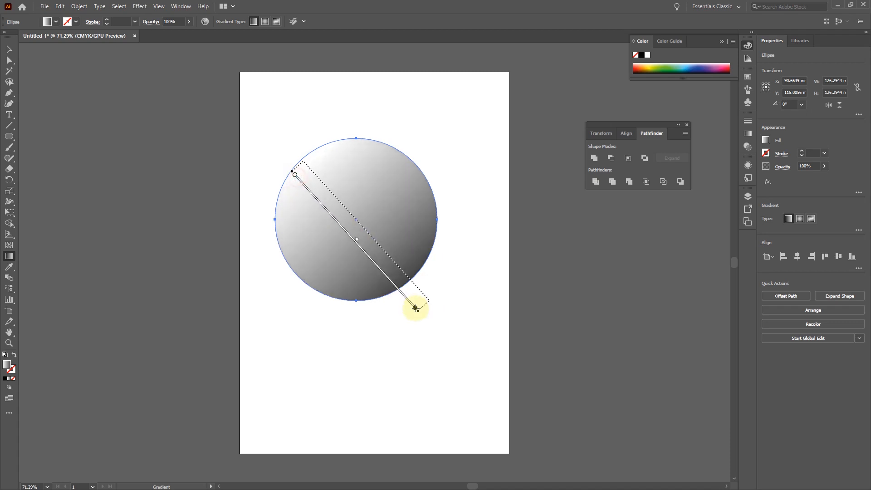
{"action": "left_click_drag", "start_coordinate": [340, 155], "coordinate": [394, 245]}
{"action": "left_click_drag", "start_coordinate": [322, 166], "coordinate": [405, 296]}
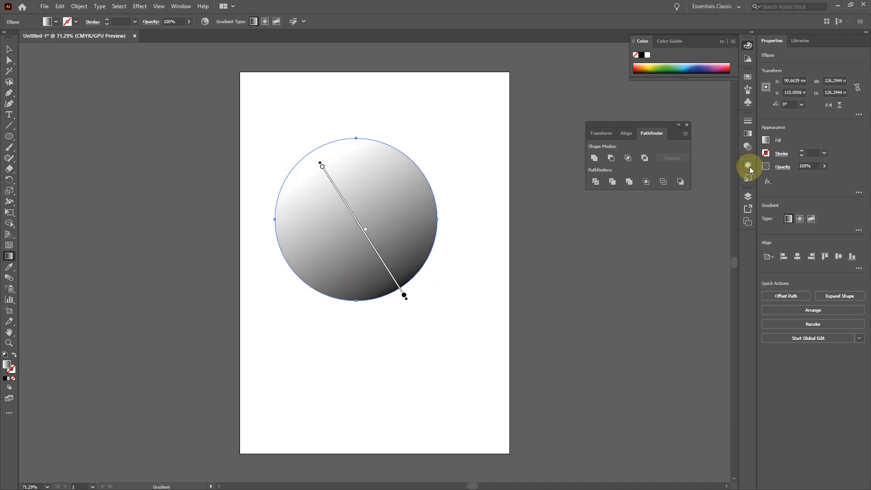
Step: Change the circle's gradient to radial and redraw it from the upper-left highlight outward at about -49°
{"action": "left_click", "coordinate": [749, 134]}
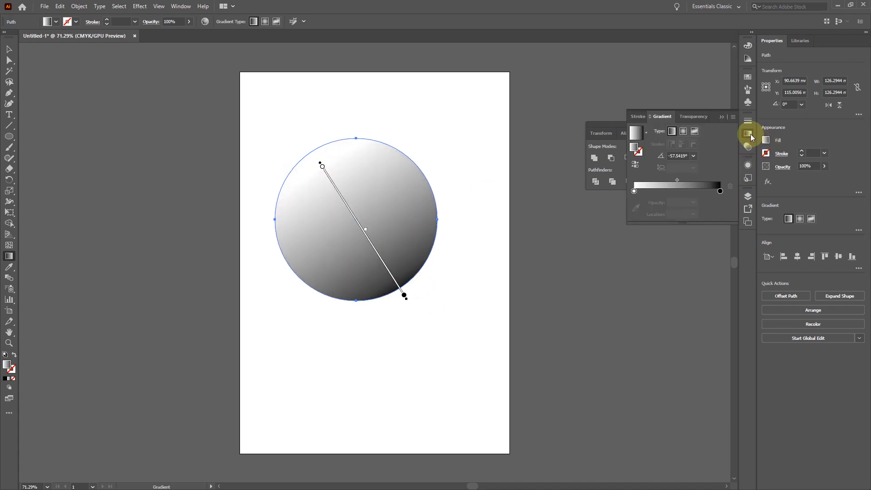
{"action": "left_click", "coordinate": [683, 131]}
{"action": "mouse_move", "coordinate": [311, 170]}
{"action": "left_mouse_down"}
{"action": "mouse_move", "coordinate": [444, 328]}
{"action": "mouse_move", "coordinate": [427, 303]}
{"action": "left_mouse_up"}
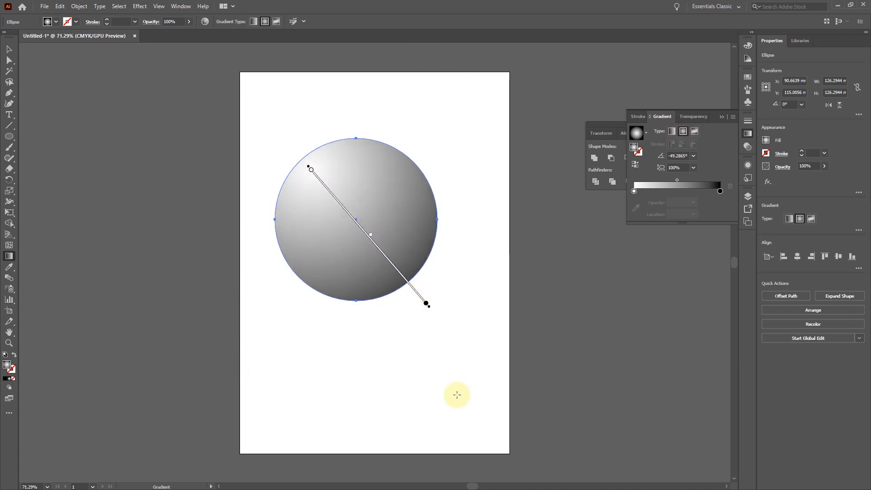
Step: Move the radially shaded circle to about X 87 mm, Y 96 mm
{"action": "left_click", "coordinate": [9, 49]}
{"action": "left_click", "coordinate": [187, 268]}
{"action": "mouse_move", "coordinate": [351, 238]}
{"action": "left_mouse_down"}
{"action": "mouse_move", "coordinate": [353, 293]}
{"action": "mouse_move", "coordinate": [394, 228]}
{"action": "left_mouse_up"}
{"action": "mouse_move", "coordinate": [380, 209]}
{"action": "left_mouse_down"}
{"action": "mouse_move", "coordinate": [341, 180]}
{"action": "mouse_move", "coordinate": [329, 211]}
{"action": "mouse_move", "coordinate": [376, 208]}
{"action": "left_mouse_up"}
{"action": "left_click", "coordinate": [355, 299]}
{"action": "left_click", "coordinate": [383, 323]}
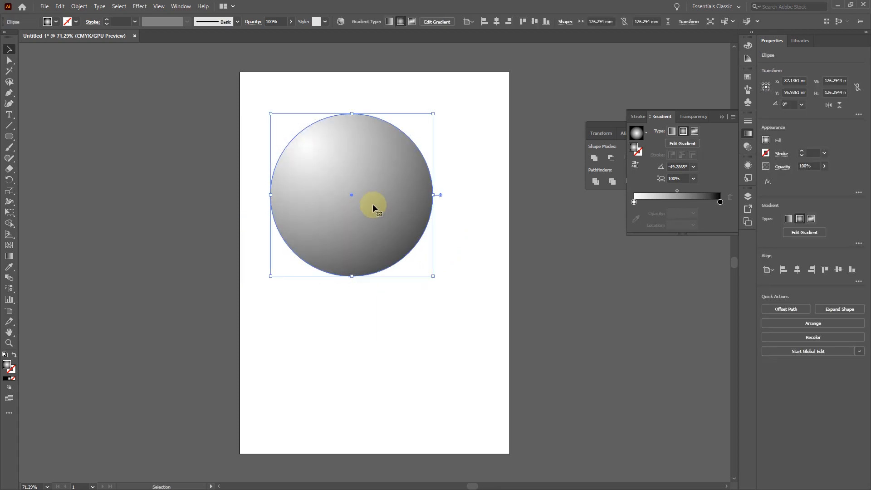
Step: Draw an ellipse about 146 × 68 mm over the sphere's lower right part and fill it with black
{"action": "left_click", "coordinate": [9, 137]}
{"action": "left_click_drag", "start_coordinate": [319, 201], "coordinate": [507, 287]}
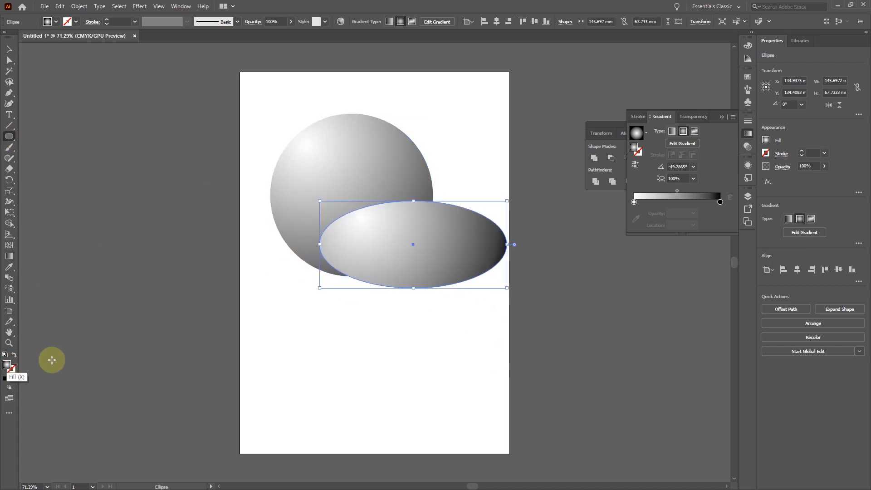
{"action": "left_click", "coordinate": [766, 140]}
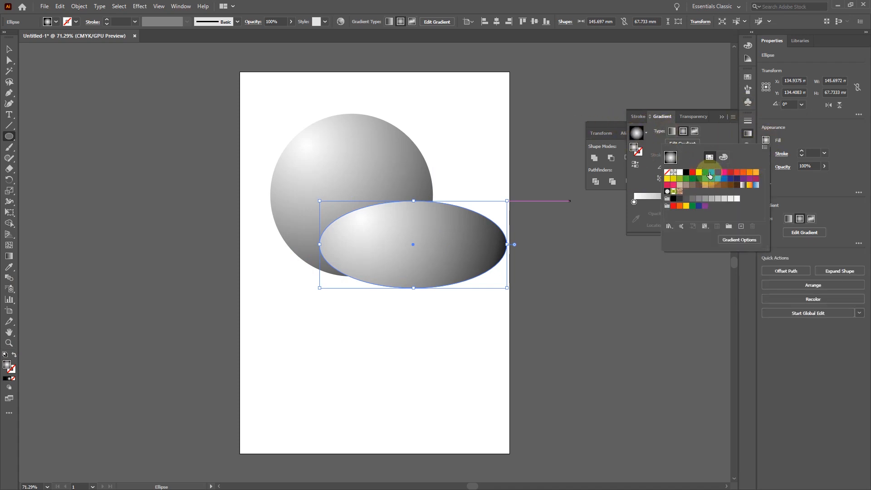
{"action": "left_click", "coordinate": [674, 199]}
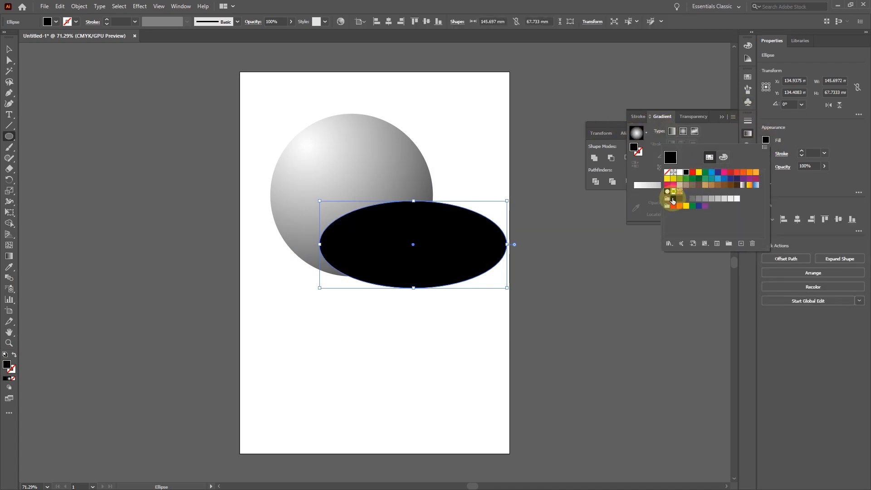
{"action": "left_click", "coordinate": [524, 151]}
{"action": "left_click", "coordinate": [10, 48]}
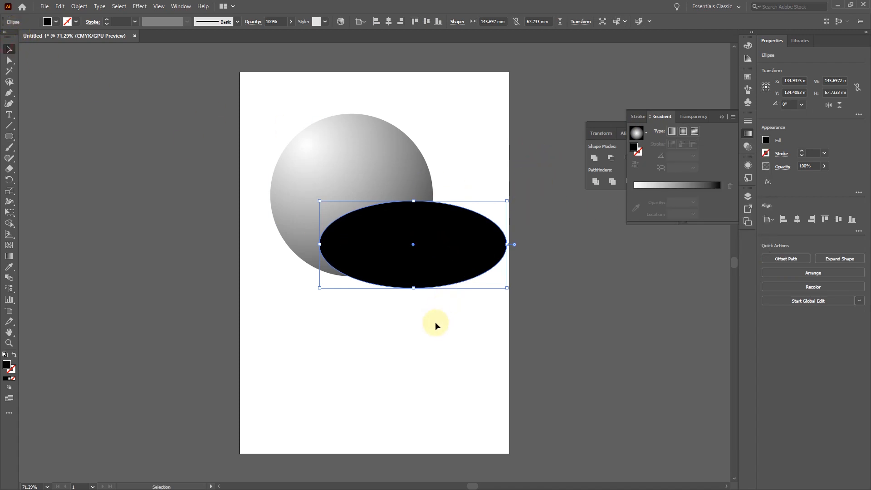
Step: Try bringing the sphere to the front, above the black ellipse, and undo the reordering
{"action": "left_click", "coordinate": [384, 166]}
{"action": "right_click", "coordinate": [383, 165]}
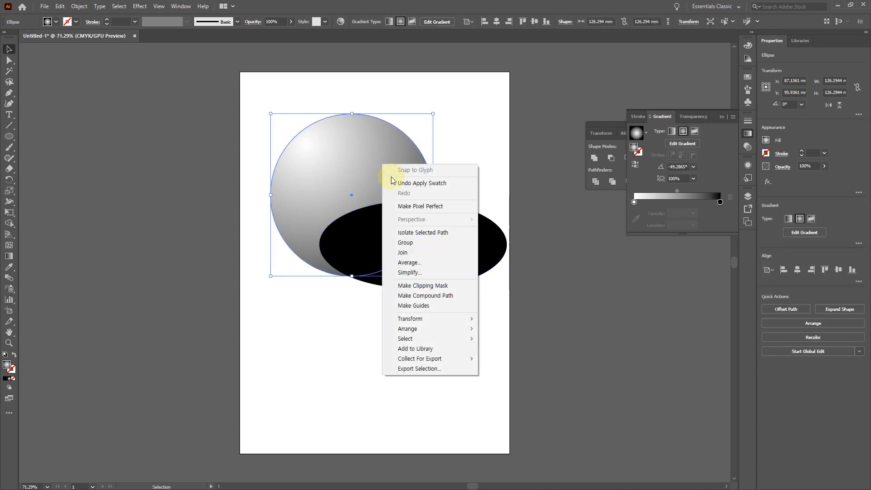
{"action": "mouse_move", "coordinate": [424, 330]}
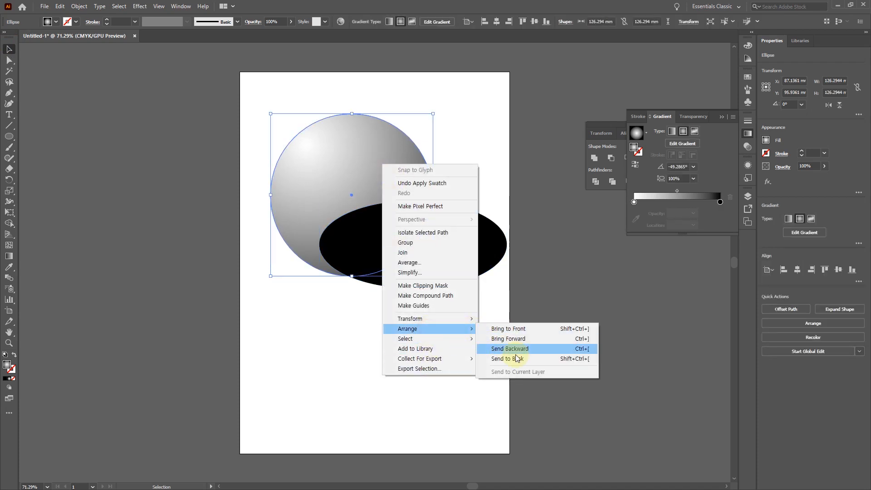
{"action": "left_click", "coordinate": [523, 329]}
{"action": "left_click", "coordinate": [522, 329]}
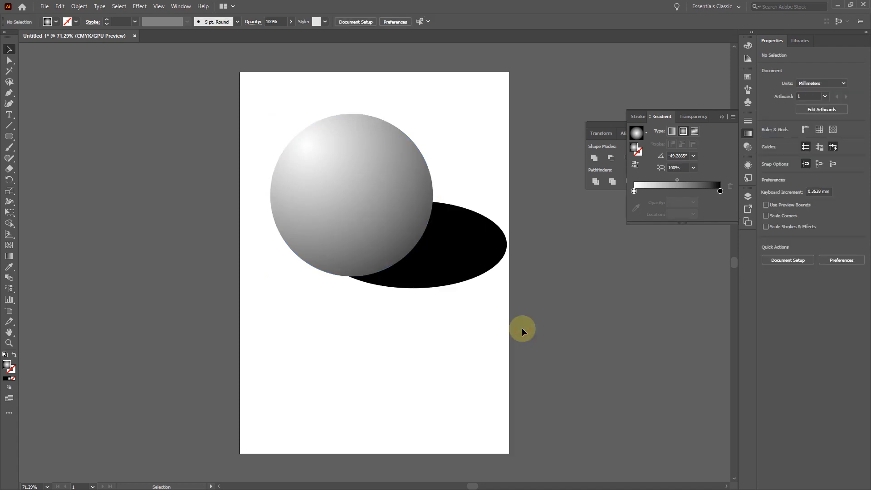
{"action": "key", "text": "ctrl+z"}
Step: Send the black ellipse backward so it lies behind the sphere
{"action": "left_click", "coordinate": [446, 241]}
{"action": "right_click", "coordinate": [446, 241]}
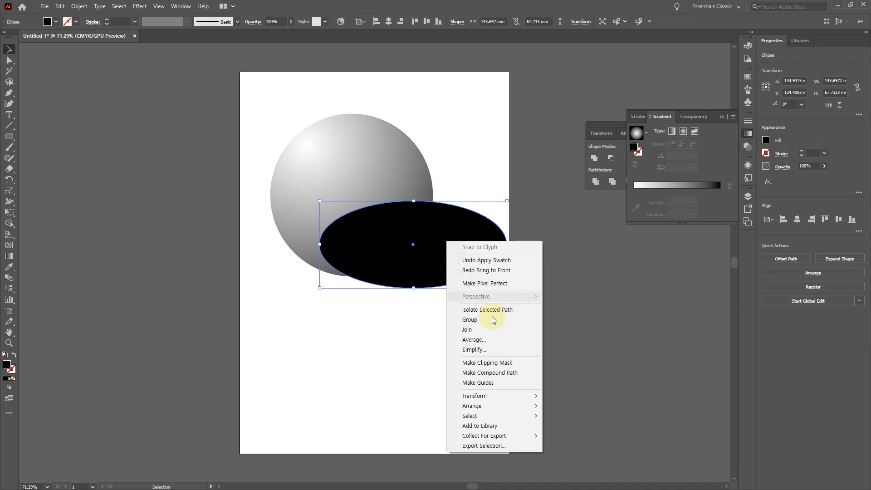
{"action": "mouse_move", "coordinate": [474, 406]}
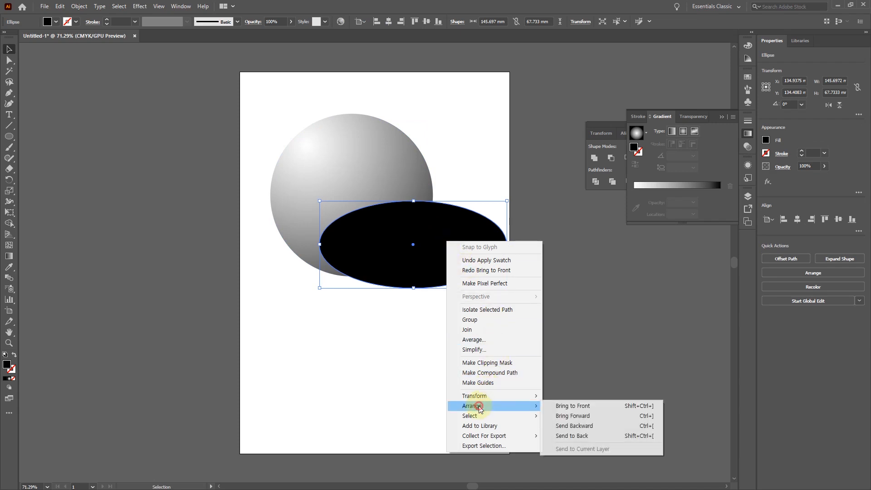
{"action": "left_click", "coordinate": [574, 430]}
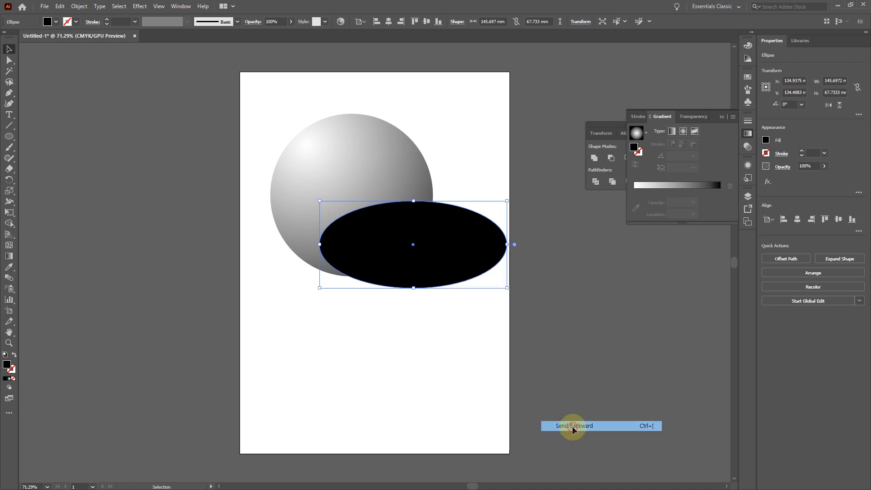
{"action": "left_click", "coordinate": [456, 344]}
Step: Shrink the black shadow ellipse to about 132 × 53 mm and move it to about X 113 mm, Y 135 mm
{"action": "left_click", "coordinate": [443, 255]}
{"action": "left_click_drag", "start_coordinate": [507, 288], "coordinate": [489, 270]}
{"action": "left_click_drag", "start_coordinate": [446, 230], "coordinate": [424, 238]}
Step: Apply a Gaussian Blur with a radius of 45.383 pixels to the shadow ellipse
{"action": "left_click", "coordinate": [141, 6]}
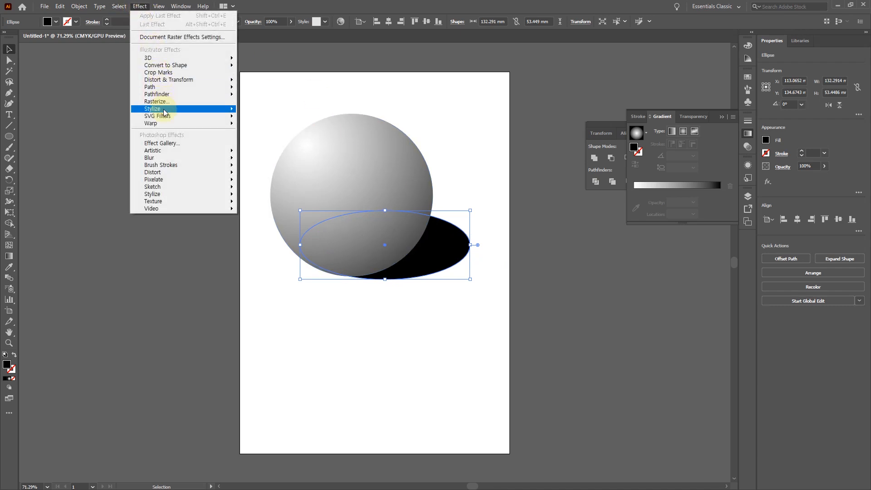
{"action": "mouse_move", "coordinate": [164, 112]}
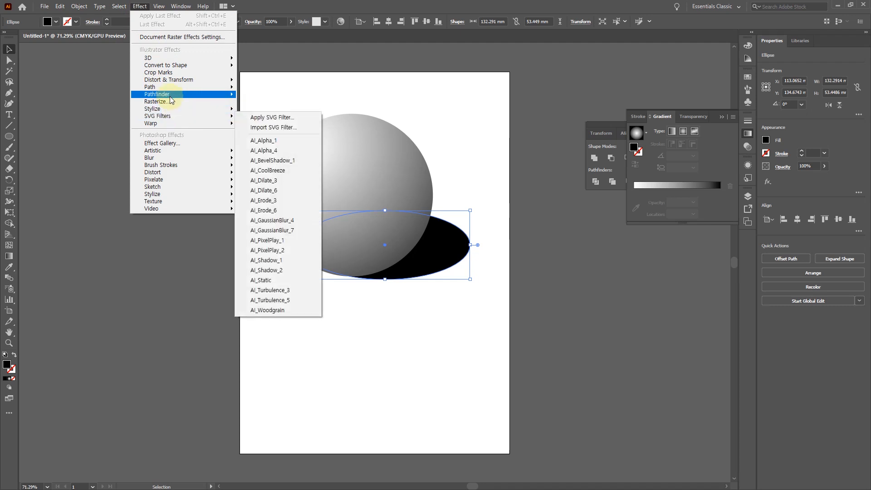
{"action": "mouse_move", "coordinate": [170, 95]}
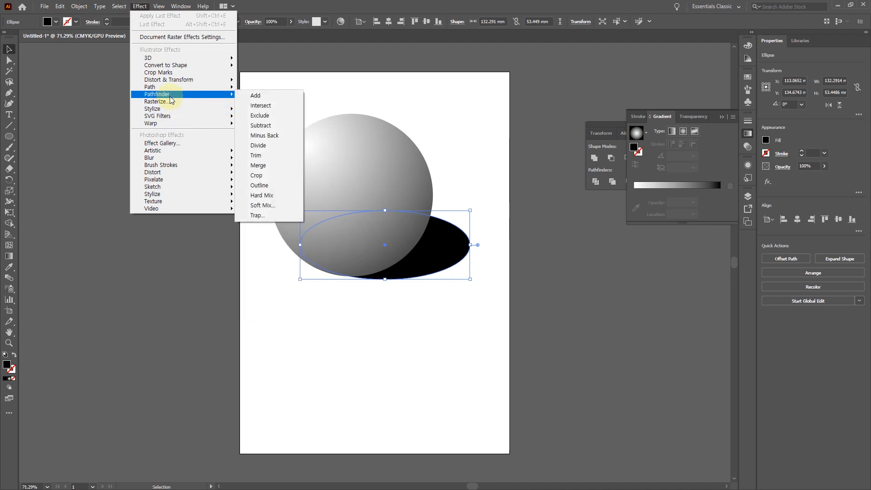
{"action": "mouse_move", "coordinate": [179, 158]}
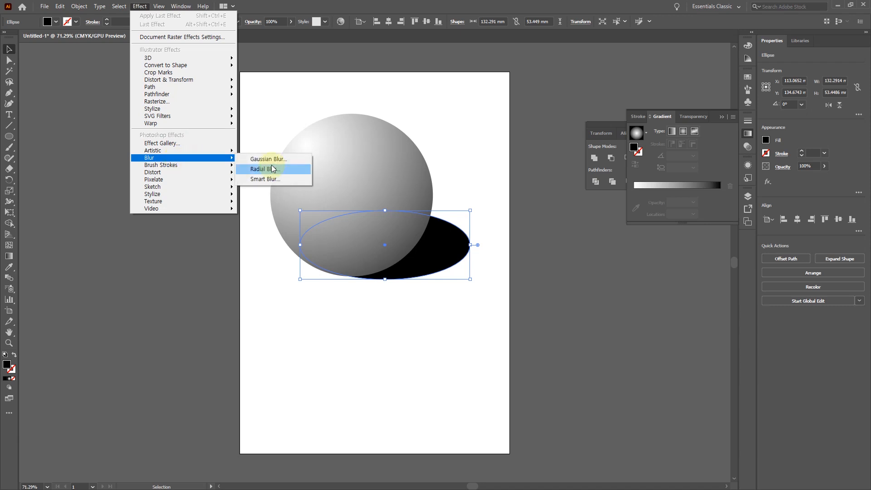
{"action": "left_click", "coordinate": [269, 160]}
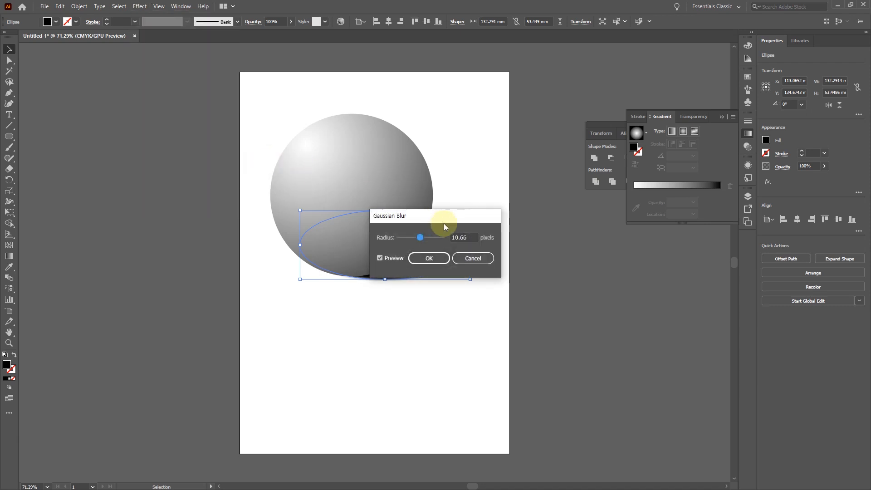
{"action": "left_click_drag", "start_coordinate": [443, 215], "coordinate": [550, 322]}
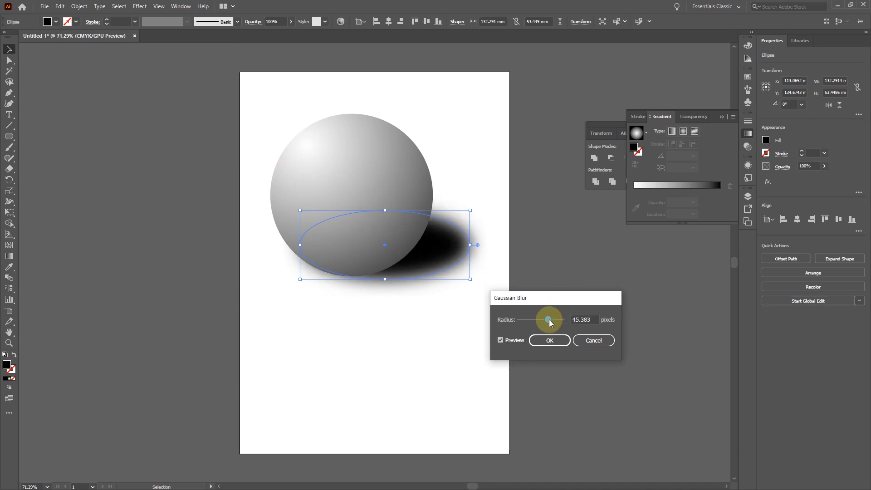
{"action": "left_click", "coordinate": [550, 340]}
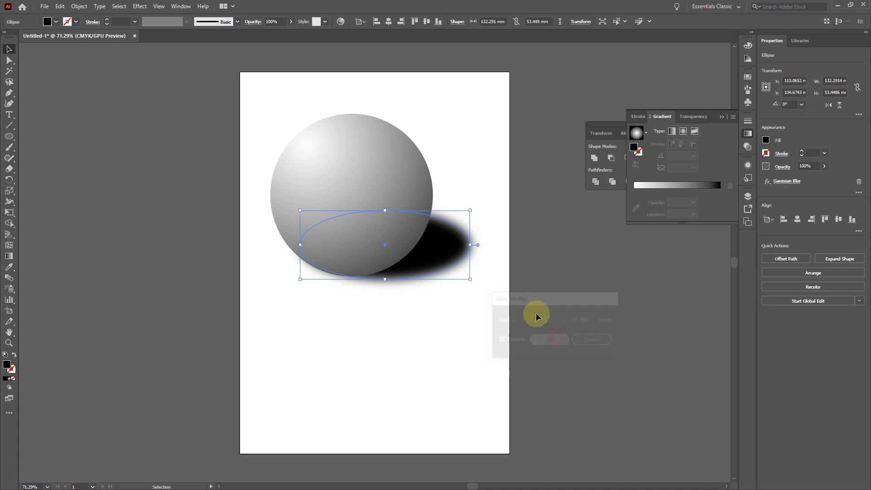
Step: Flatten the blurred shadow to about 45 mm high and shift it to about X 109 mm, Y 136 mm
{"action": "left_click", "coordinate": [545, 253]}
{"action": "left_click", "coordinate": [456, 257]}
{"action": "left_click_drag", "start_coordinate": [385, 210], "coordinate": [398, 229]}
{"action": "left_click_drag", "start_coordinate": [446, 262], "coordinate": [434, 259]}
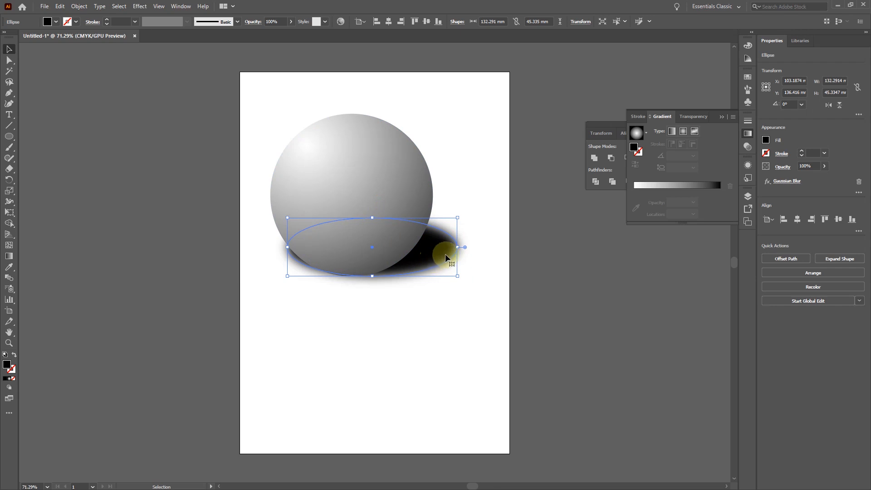
{"action": "left_click_drag", "start_coordinate": [437, 249], "coordinate": [446, 249]}
Step: Lower the shadow ellipse's opacity to 40% and deselect it
{"action": "left_click", "coordinate": [824, 166]}
{"action": "left_click_drag", "start_coordinate": [817, 183], "coordinate": [807, 184]}
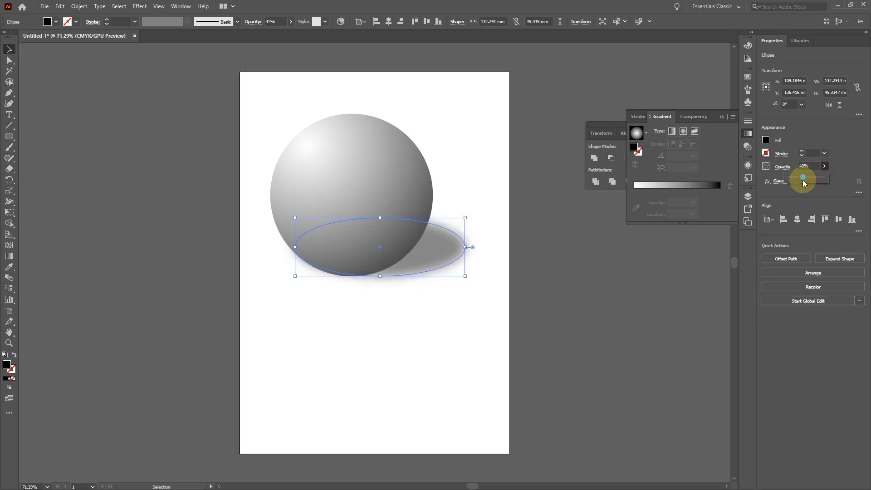
{"action": "left_click", "coordinate": [470, 294]}
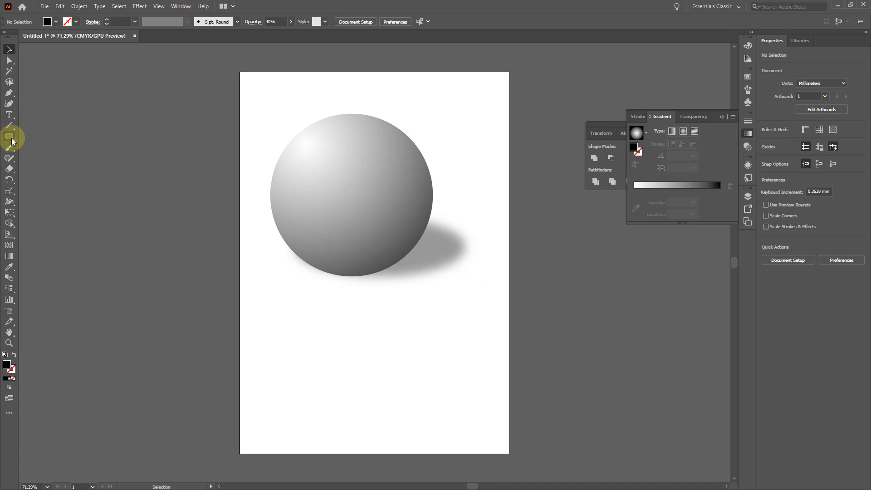
Step: Draw a closed black six-point polygon about 84 × 62 mm below the sphere with the Pen tool
{"action": "left_click", "coordinate": [8, 93]}
{"action": "left_click", "coordinate": [306, 389]}
{"action": "left_click", "coordinate": [400, 409]}
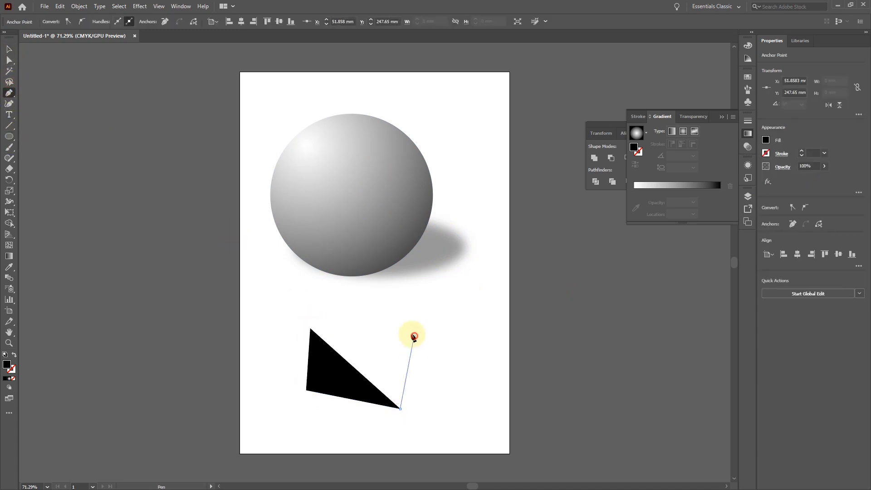
{"action": "left_click", "coordinate": [414, 337]}
{"action": "left_click", "coordinate": [351, 363]}
{"action": "left_click", "coordinate": [336, 363]}
{"action": "left_click", "coordinate": [311, 330]}
{"action": "left_click", "coordinate": [8, 49]}
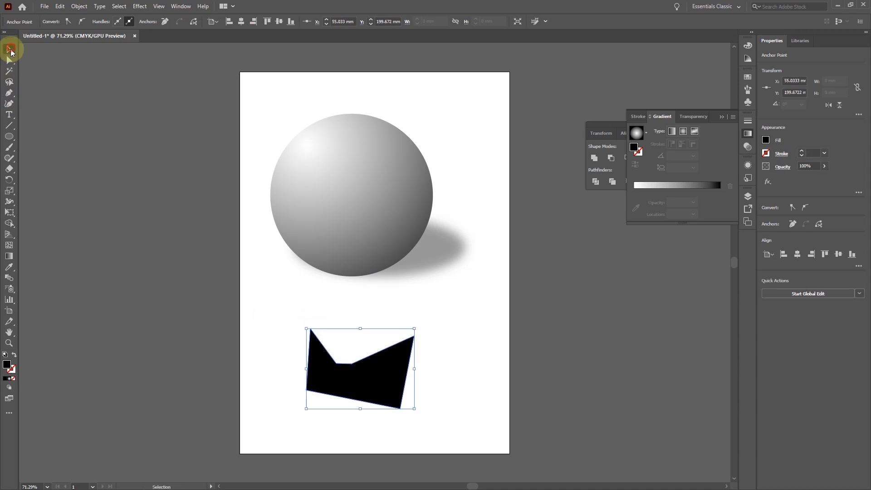
Step: Apply a Gaussian Blur with a radius of 45.383 pixels to the black polygon
{"action": "left_click", "coordinate": [372, 366]}
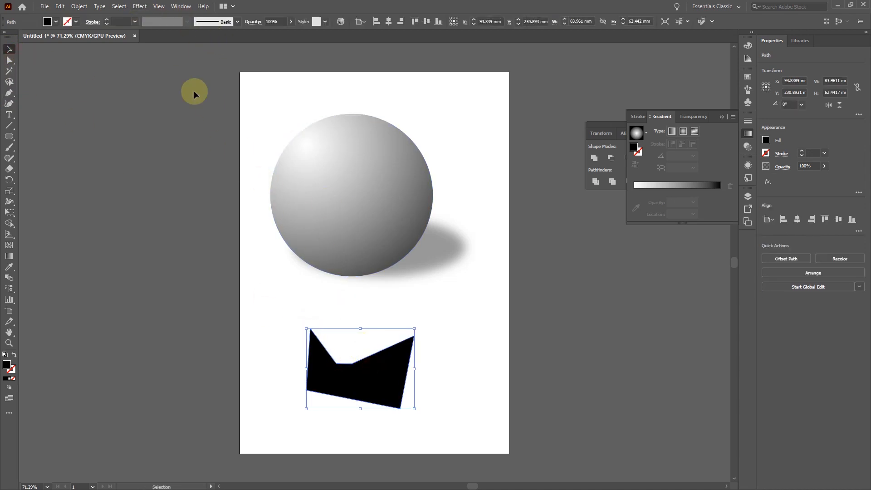
{"action": "left_click", "coordinate": [134, 11]}
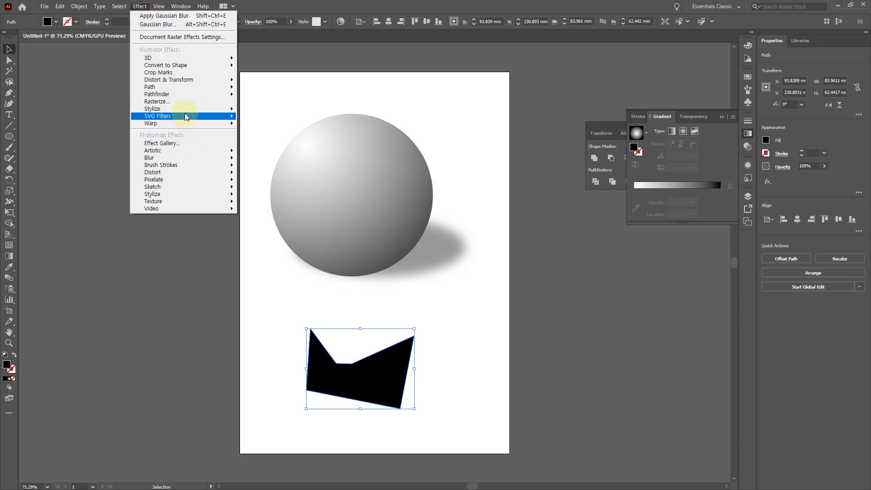
{"action": "mouse_move", "coordinate": [177, 157]}
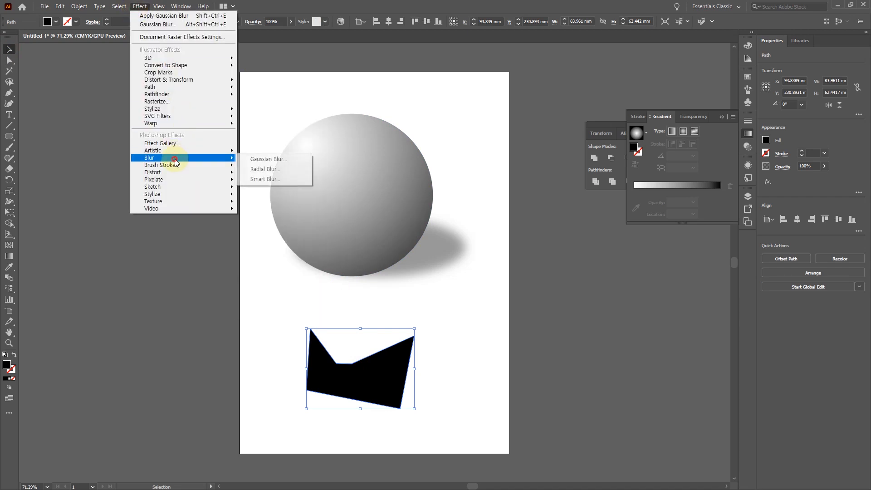
{"action": "left_click", "coordinate": [269, 160]}
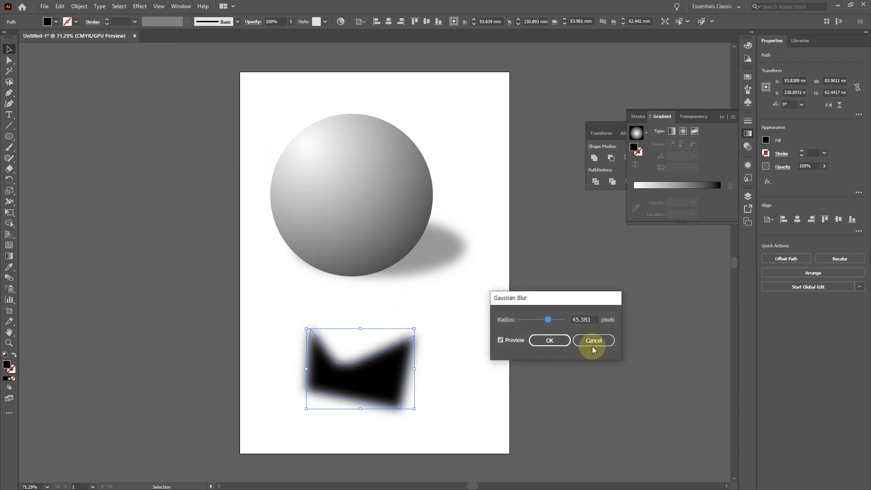
{"action": "left_click", "coordinate": [562, 342]}
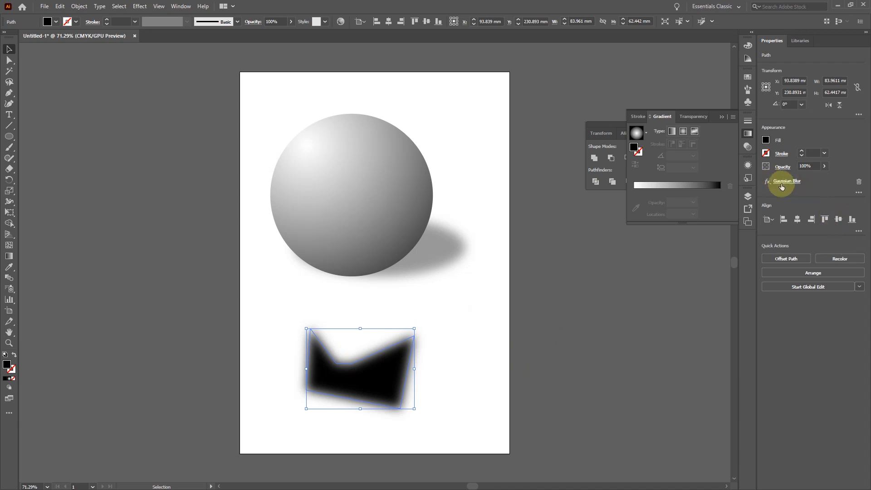
Step: Remove the Gaussian Blur effect from the polygon and delete the shape
{"action": "left_click", "coordinate": [856, 183]}
{"action": "left_click", "coordinate": [380, 361]}
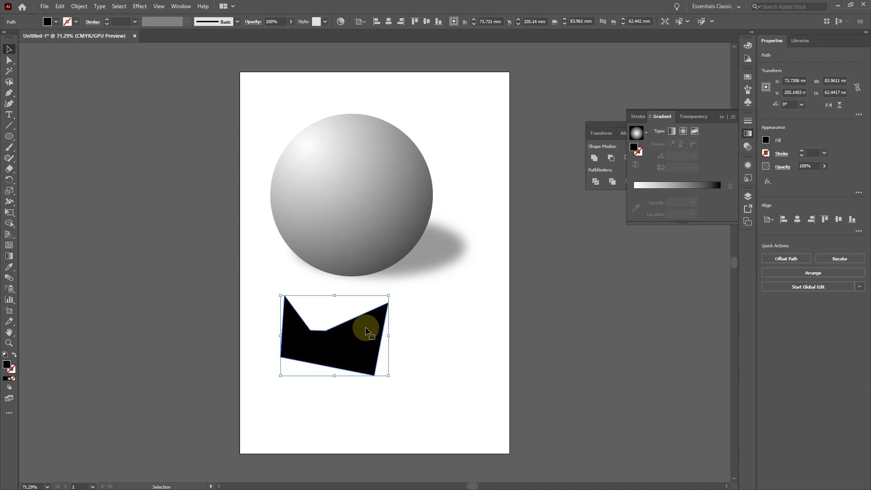
{"action": "key", "text": "Delete"}
{"action": "left_click_drag", "start_coordinate": [245, 107], "coordinate": [527, 339]}
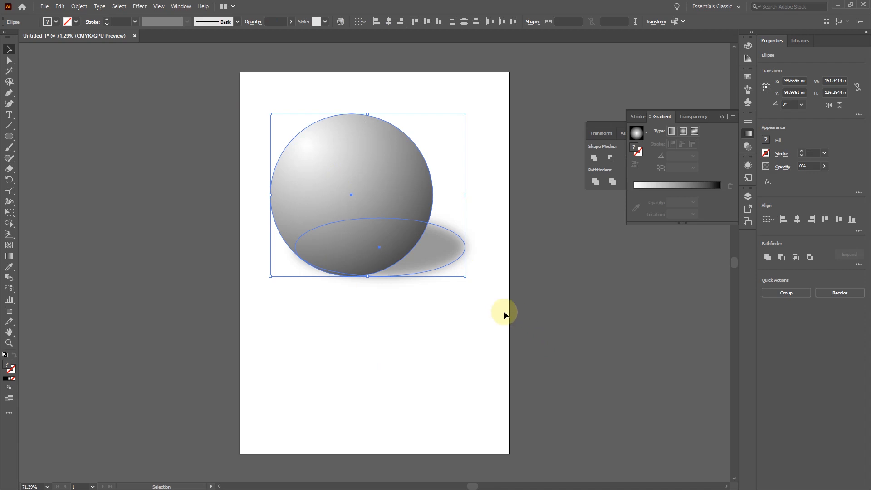
{"action": "left_click", "coordinate": [483, 317]}
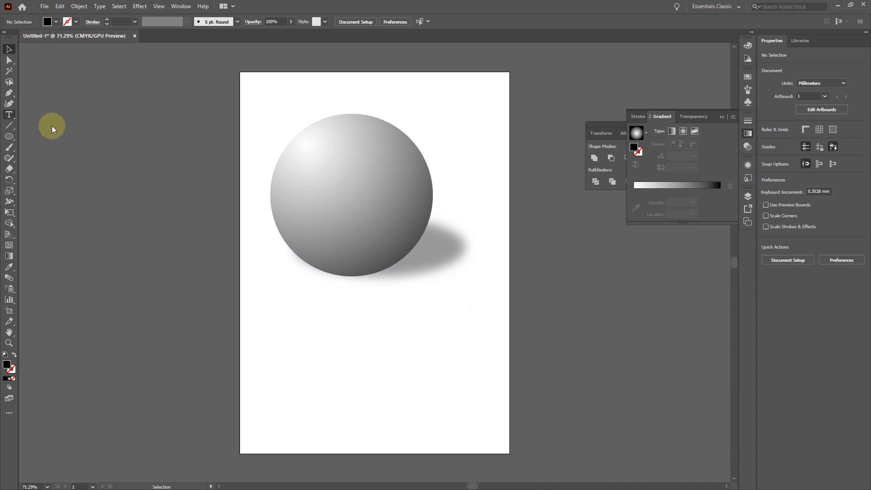
Step: Add point text above the sphere reading "안녕하세요" followed by a Korean self-introduction with the presenter's name
{"action": "key", "text": "t"}
{"action": "left_click", "coordinate": [292, 97]}
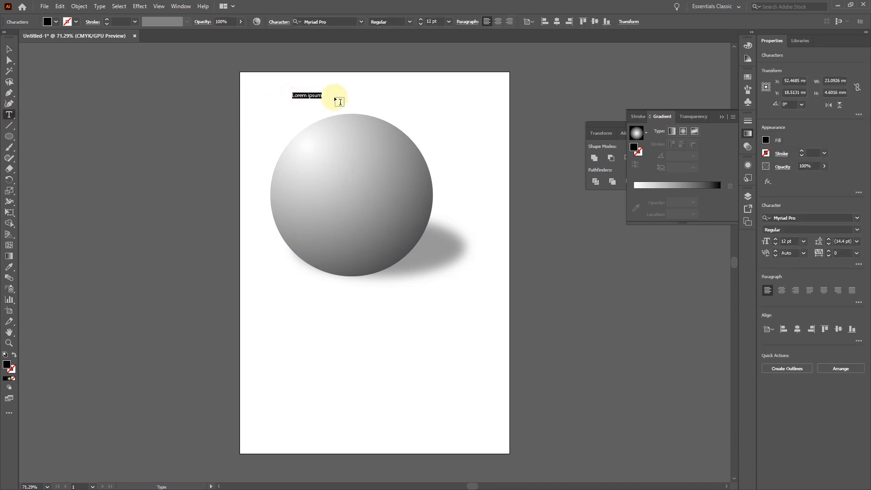
{"action": "type", "text": "앤"}
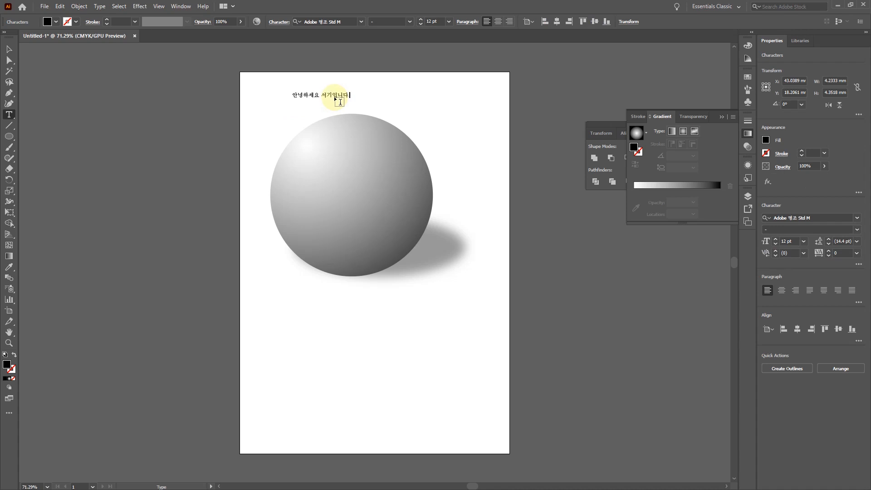
{"action": "left_click", "coordinate": [9, 50]}
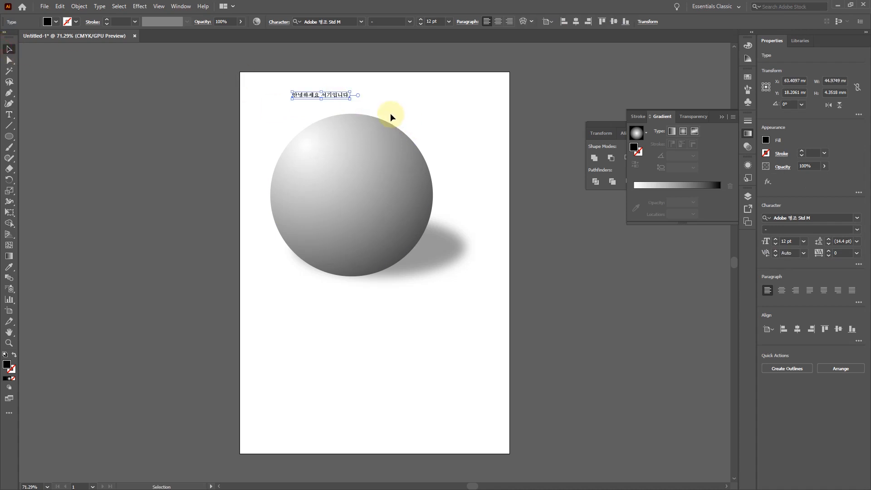
Step: Scale the greeting text to about 47.8 pt and move it over the sphere's upper part, about X 126 mm, Y 42 mm
{"action": "left_click_drag", "start_coordinate": [352, 101], "coordinate": [524, 244]}
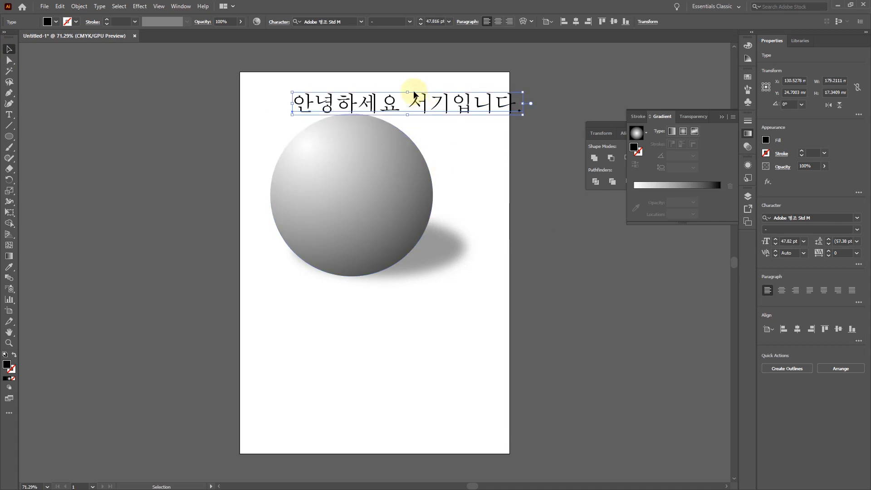
{"action": "left_click_drag", "start_coordinate": [414, 107], "coordinate": [409, 129]}
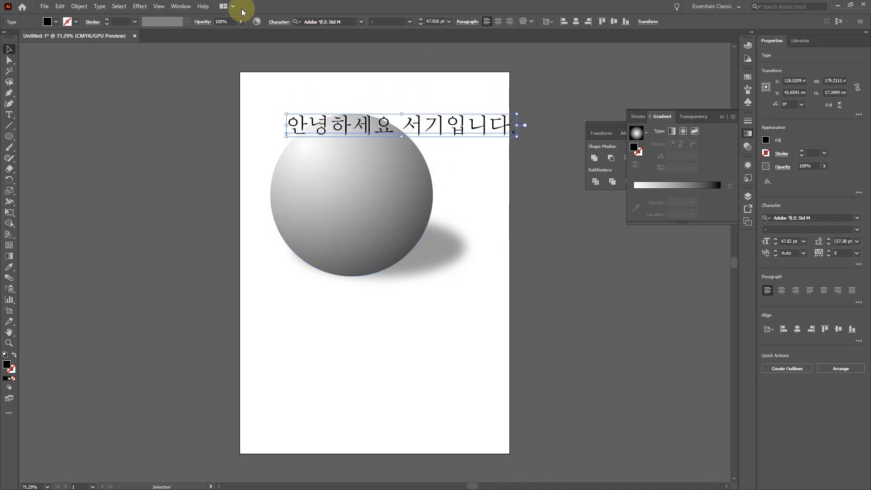
Step: Show the Character panel below the Gradient panel, and move the greeting text down to about X 128 mm, Y 81 mm
{"action": "left_click", "coordinate": [185, 12]}
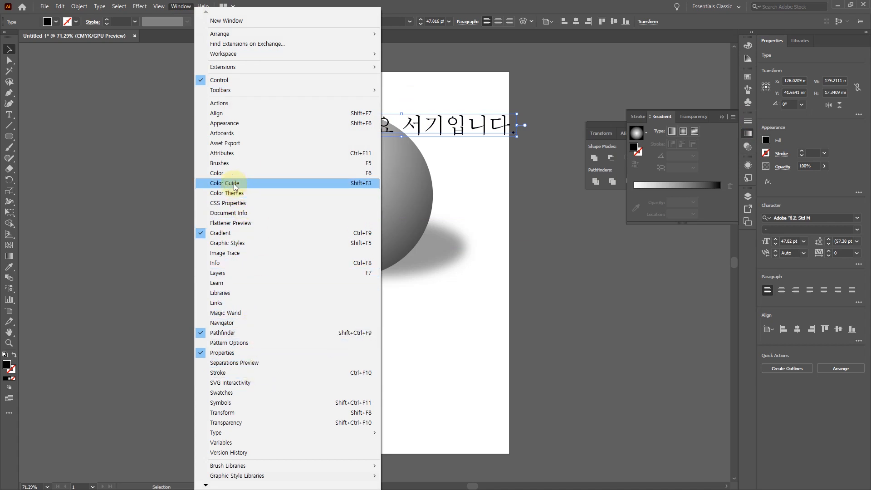
{"action": "left_click", "coordinate": [249, 435]}
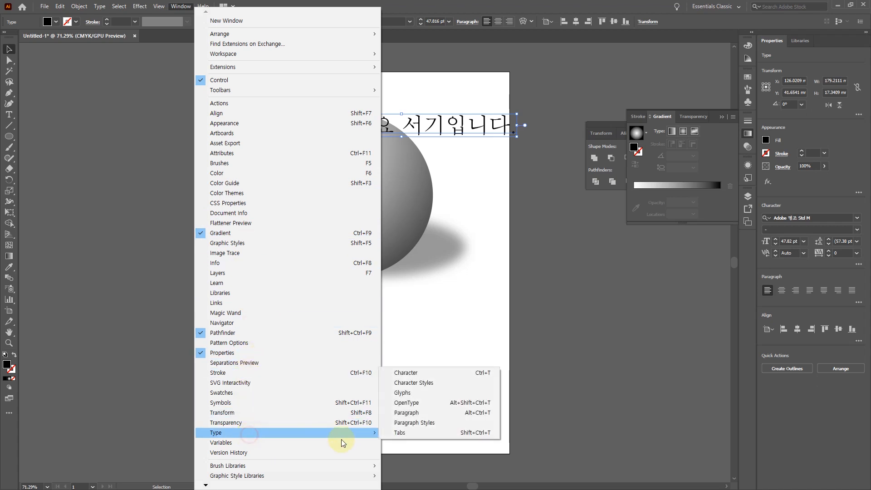
{"action": "left_click", "coordinate": [432, 373]}
{"action": "left_click", "coordinate": [364, 57]}
{"action": "left_click_drag", "start_coordinate": [364, 57], "coordinate": [671, 265]}
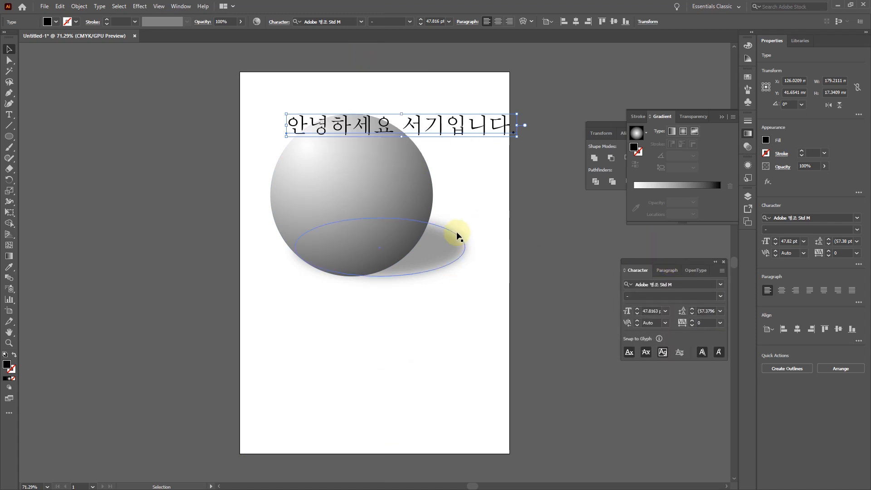
{"action": "left_click_drag", "start_coordinate": [422, 128], "coordinate": [424, 179]}
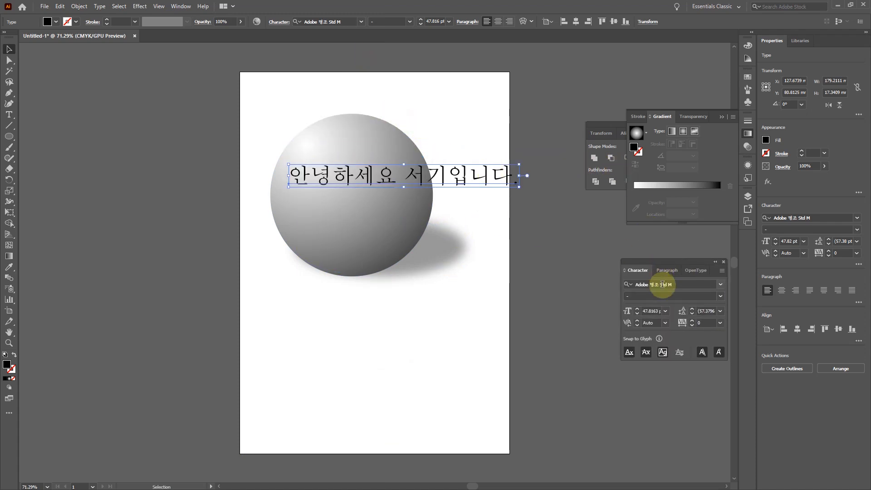
Step: Set the greeting text's font to 에스코어 드림 S Medium and break the line after 안녕하세요
{"action": "left_click", "coordinate": [721, 286]}
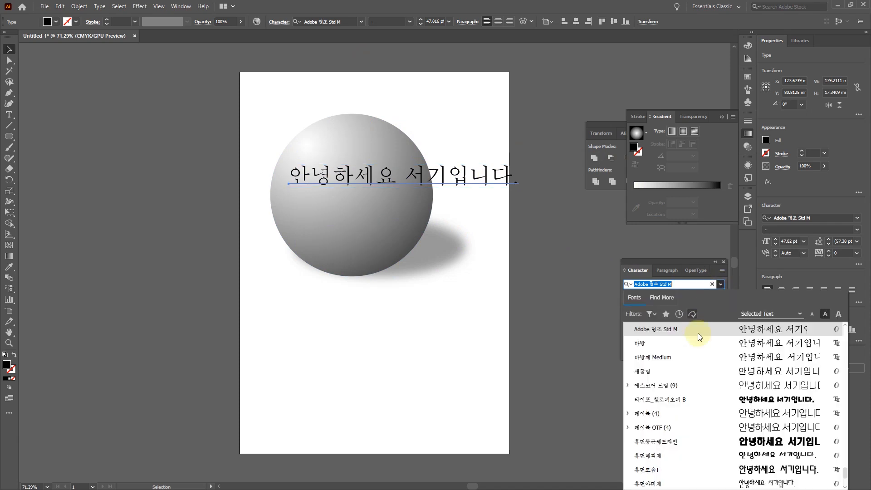
{"action": "left_click", "coordinate": [720, 386]}
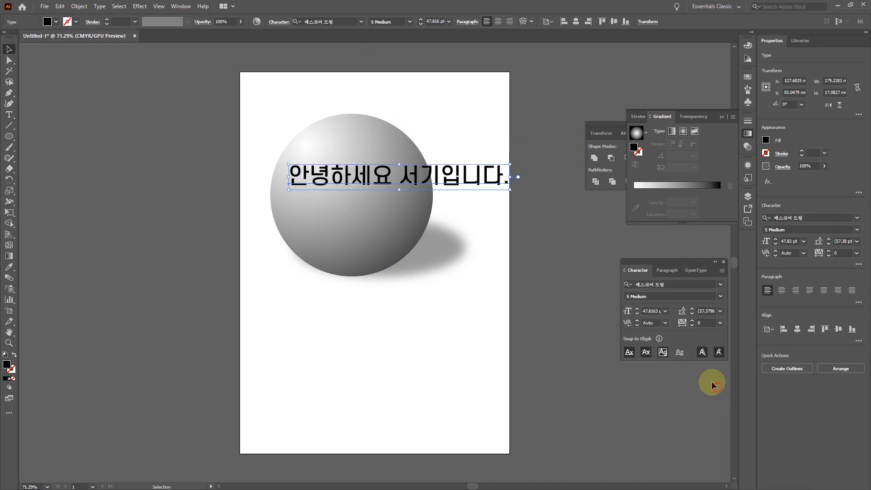
{"action": "double_click", "coordinate": [423, 178]}
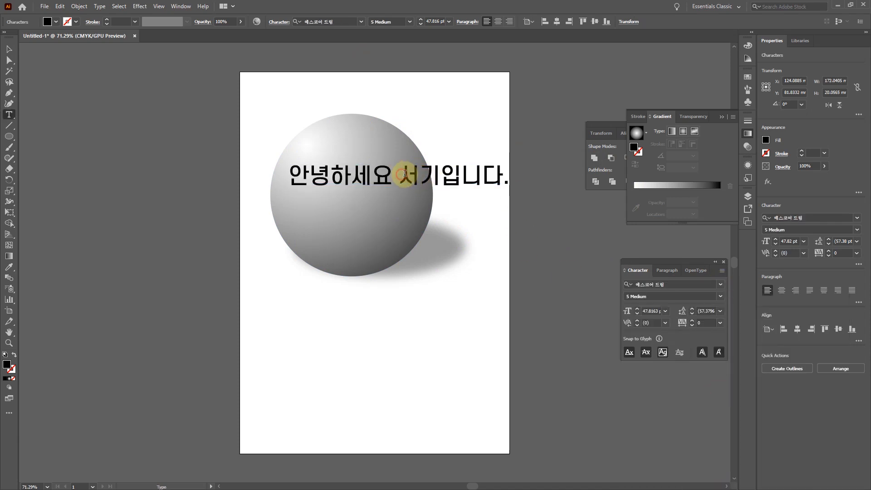
{"action": "key", "text": "Return"}
{"action": "left_click", "coordinate": [9, 49]}
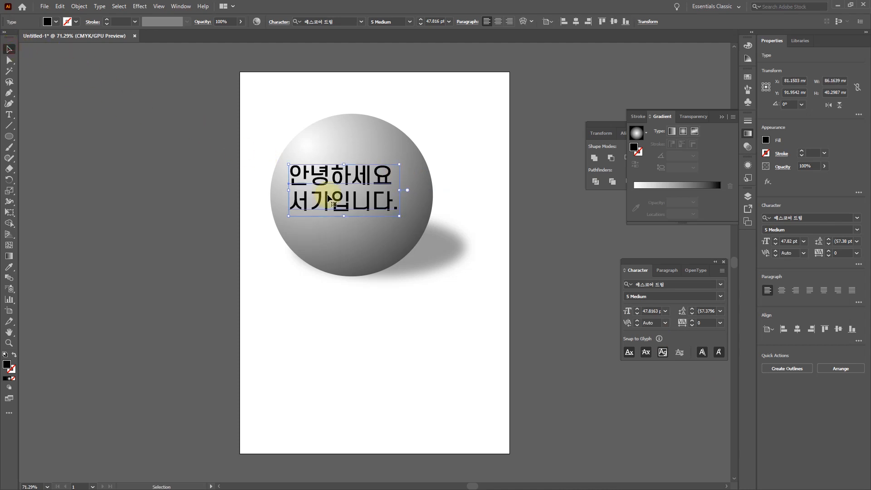
Step: Move the two-line greeting to about X 86 mm, Y 84 mm, and place a copy below the sphere at about X 90 mm, Y 195 mm
{"action": "left_click_drag", "start_coordinate": [337, 180], "coordinate": [348, 171]}
{"action": "left_click_drag", "start_coordinate": [234, 103], "coordinate": [493, 317]}
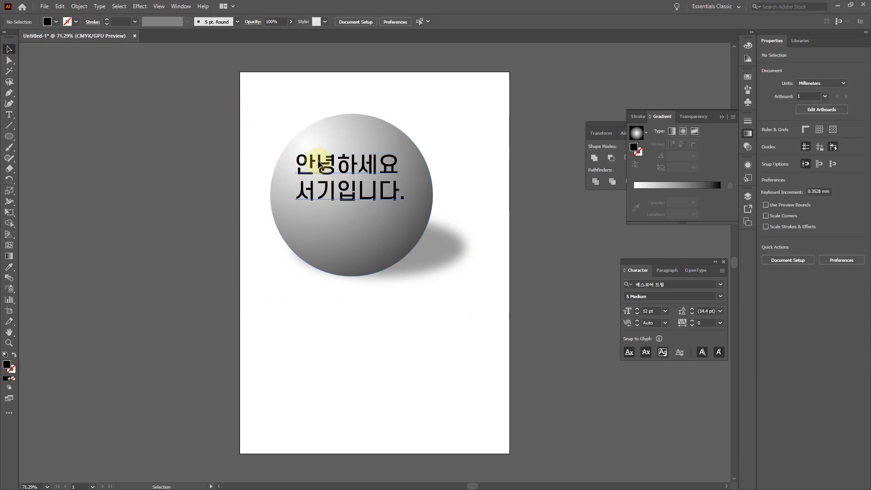
{"action": "left_click", "coordinate": [332, 166]}
{"action": "left_click_drag", "start_coordinate": [333, 167], "coordinate": [339, 310]}
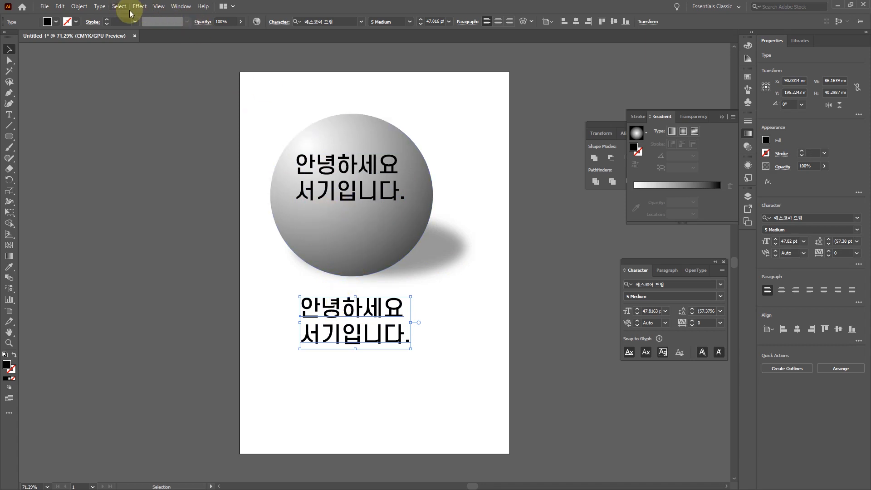
Step: Convert the copied text to outlines and pull the anchor points of its second line's first letter down into a large curved shape
{"action": "left_click", "coordinate": [98, 6]}
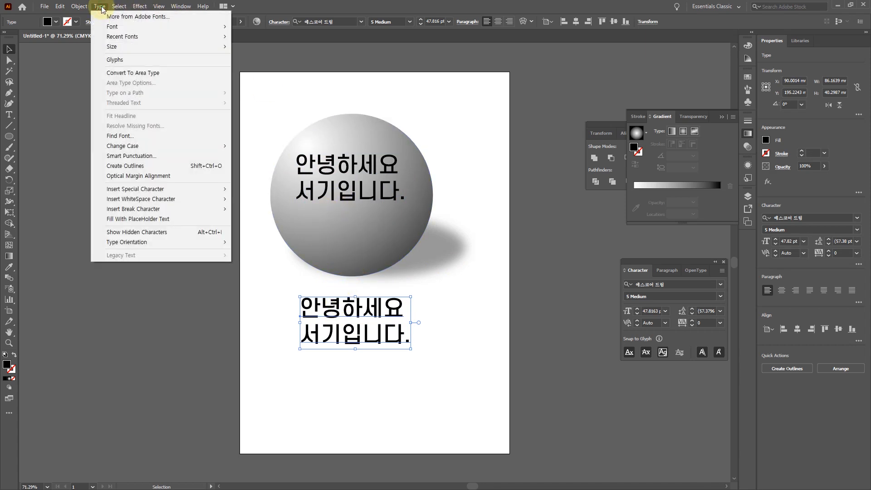
{"action": "left_click", "coordinate": [127, 166]}
{"action": "left_click", "coordinate": [10, 62]}
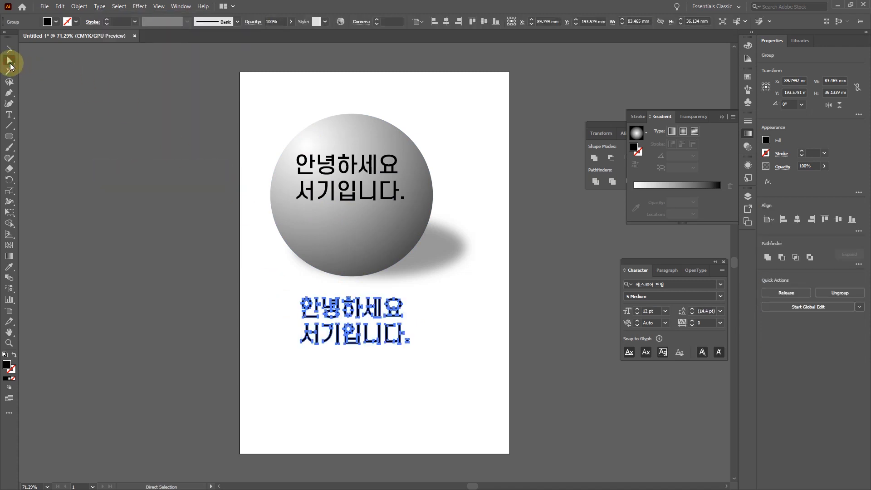
{"action": "left_click", "coordinate": [261, 366]}
{"action": "left_click", "coordinate": [303, 342]}
{"action": "left_click_drag", "start_coordinate": [304, 346], "coordinate": [316, 401]}
{"action": "left_click_drag", "start_coordinate": [303, 346], "coordinate": [327, 375]}
{"action": "left_click", "coordinate": [317, 409]}
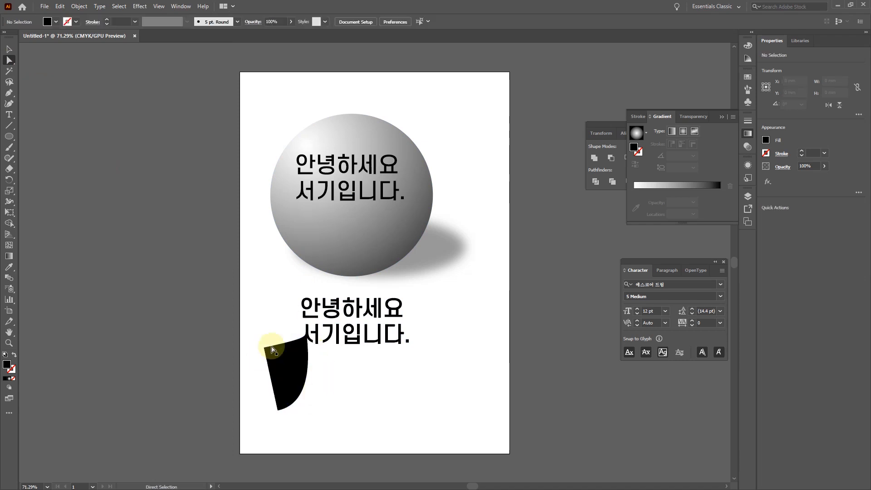
Step: Fill the greeting text on the sphere with yellow and move it to about X 83 mm, Y 97 mm
{"action": "left_click", "coordinate": [9, 49]}
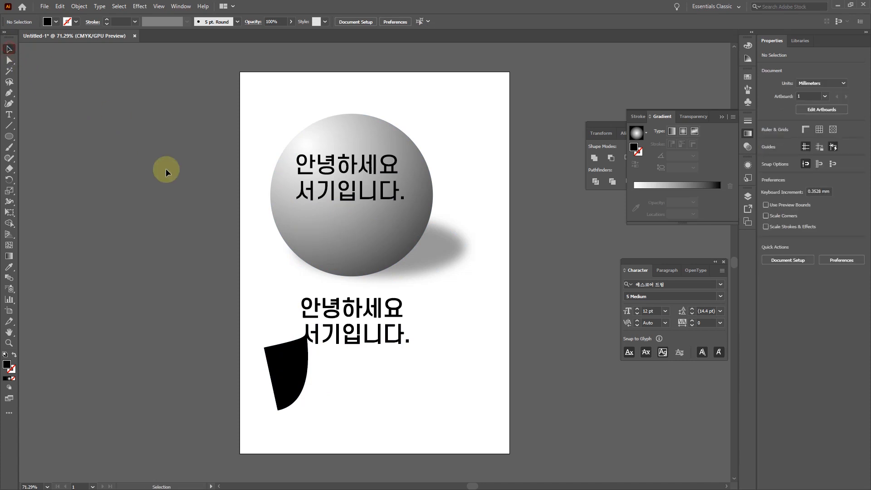
{"action": "left_click", "coordinate": [359, 174]}
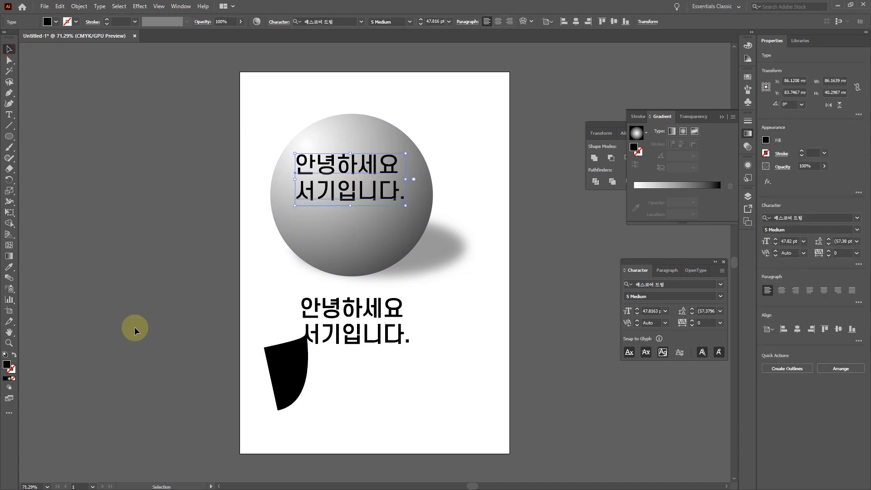
{"action": "double_click", "coordinate": [7, 365]}
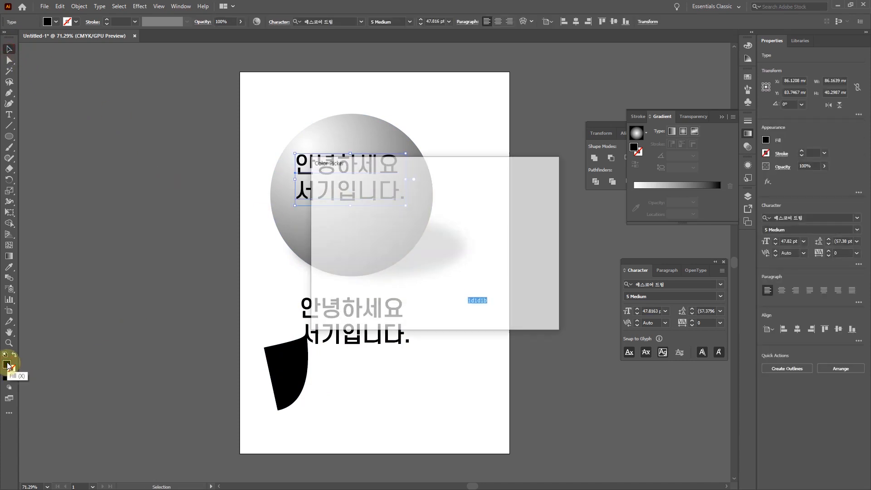
{"action": "key", "text": "Escape"}
{"action": "left_click", "coordinate": [748, 59]}
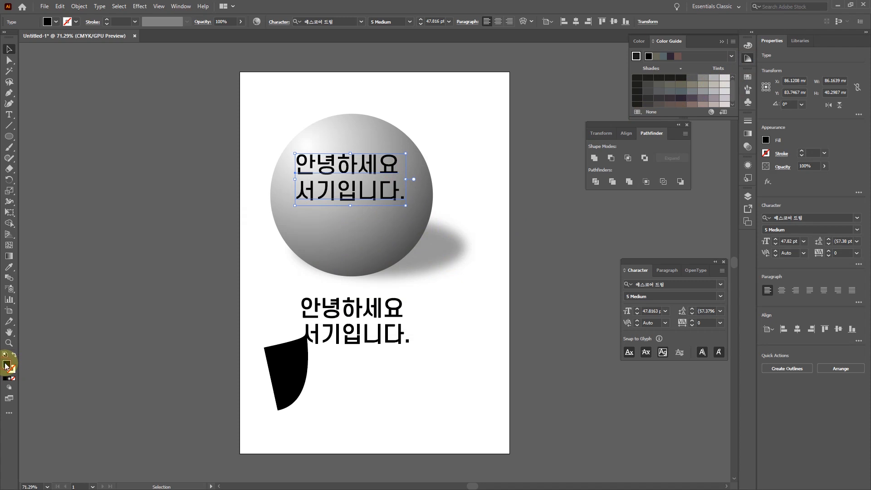
{"action": "double_click", "coordinate": [6, 366]}
{"action": "left_click", "coordinate": [422, 199]}
{"action": "left_click", "coordinate": [526, 191]}
{"action": "left_click_drag", "start_coordinate": [382, 163], "coordinate": [361, 181]}
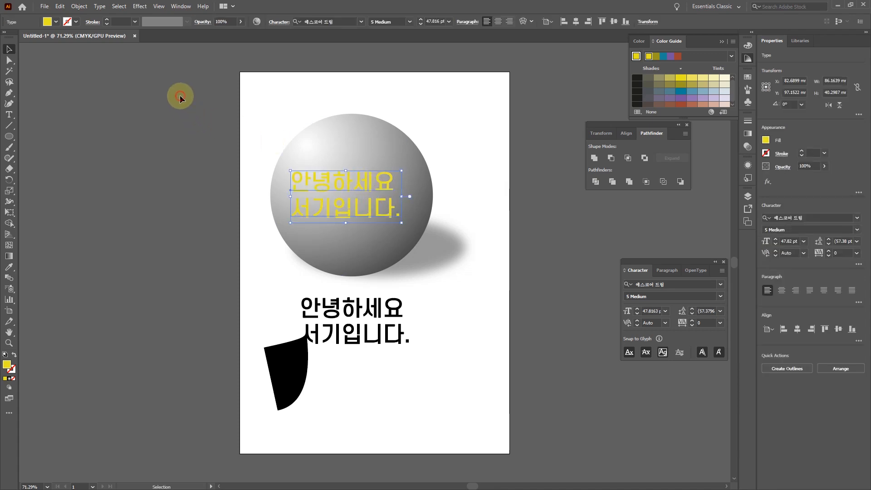
{"action": "left_click_drag", "start_coordinate": [243, 157], "coordinate": [493, 425]}
{"action": "left_click", "coordinate": [206, 243]}
Step: Save the document to the desktop as an Adobe PDF named asdf, keeping the default PDF options
{"action": "left_click", "coordinate": [44, 6]}
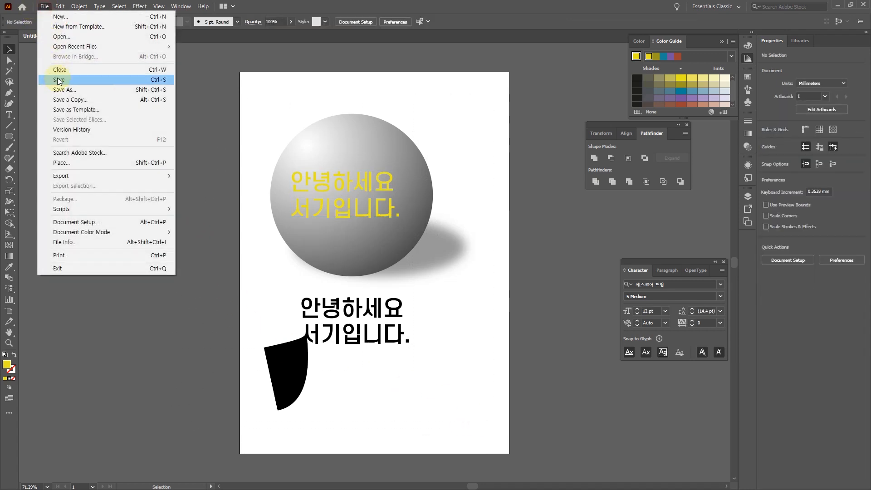
{"action": "left_click", "coordinate": [63, 90]}
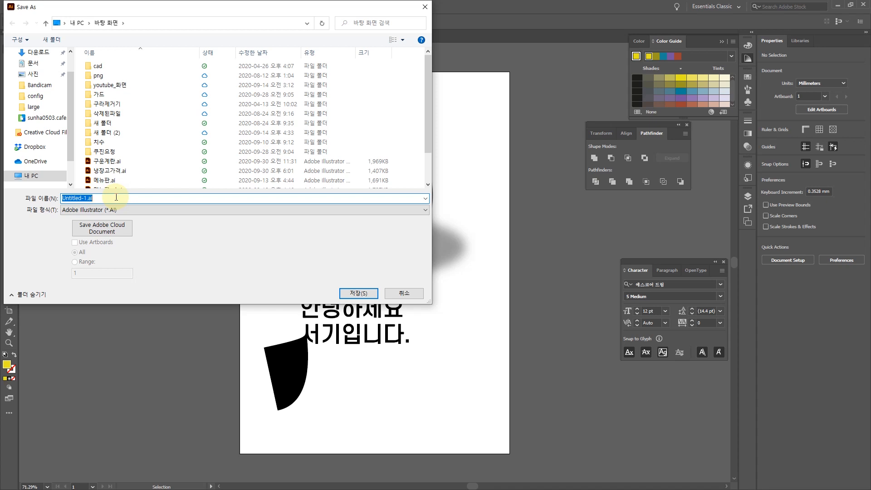
{"action": "left_click", "coordinate": [111, 210]}
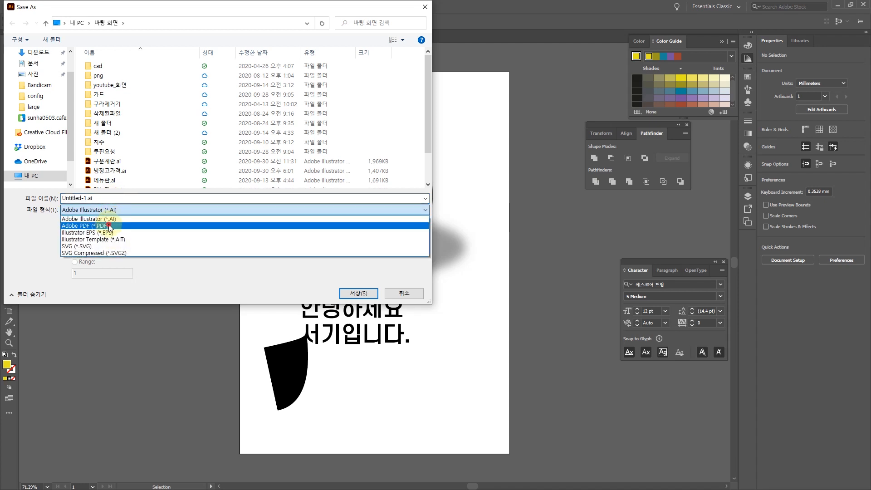
{"action": "left_click", "coordinate": [111, 225]}
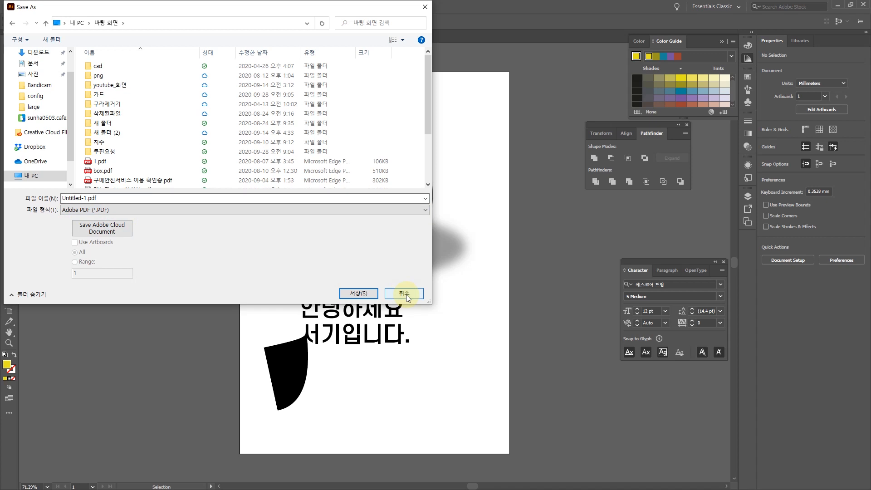
{"action": "left_click", "coordinate": [232, 199]}
{"action": "key", "text": "ctrl+a"}
{"action": "type", "text": "ㅁㄴㅇㄹ"}
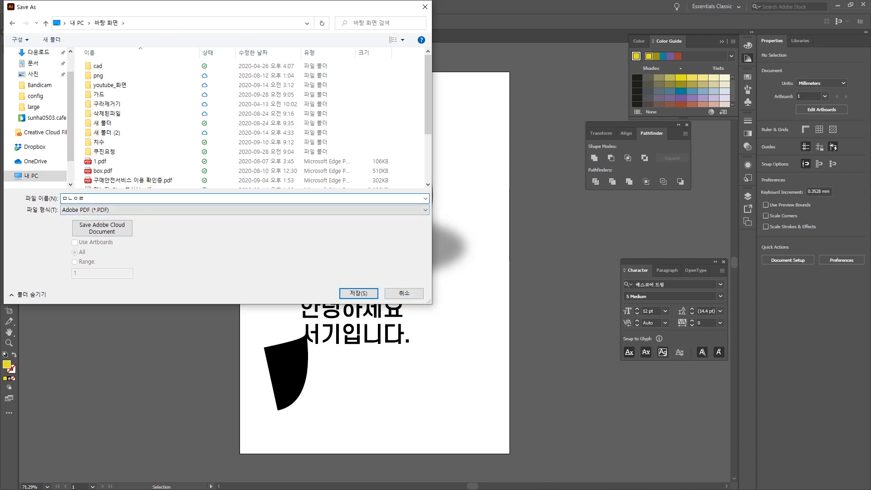
{"action": "type", "text": "asdf"}
{"action": "key", "text": "Return"}
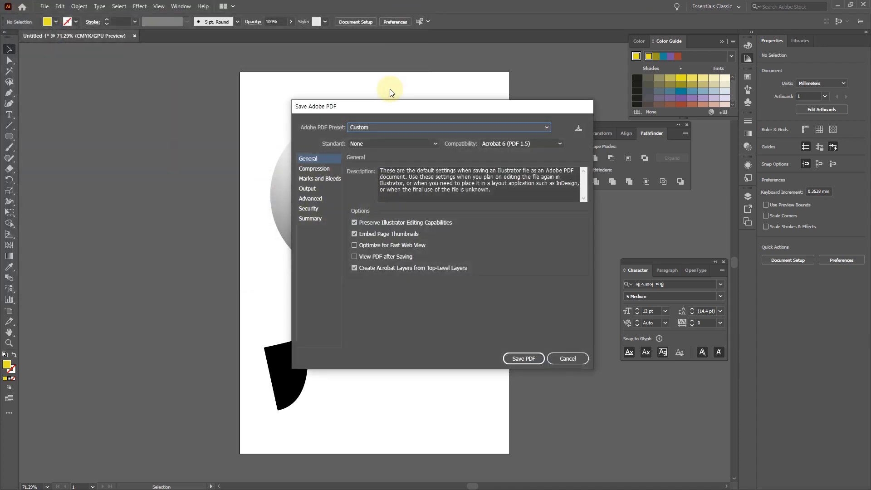
{"action": "left_click", "coordinate": [522, 361]}
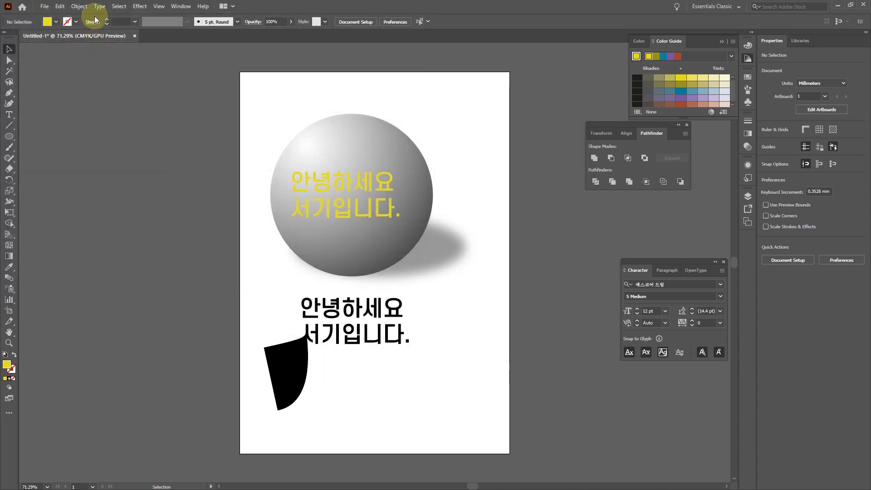
Step: Close the document and open asdf.pdf from the desktop
{"action": "left_click", "coordinate": [127, 36]}
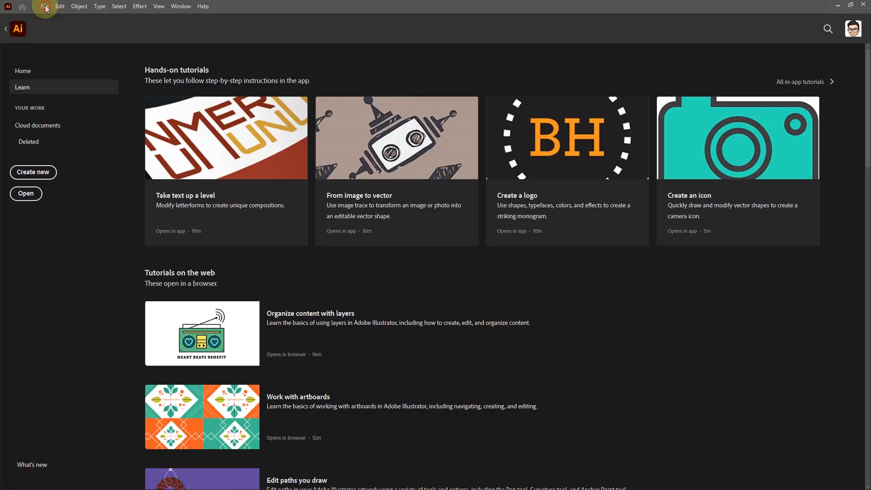
{"action": "left_click", "coordinate": [44, 7]}
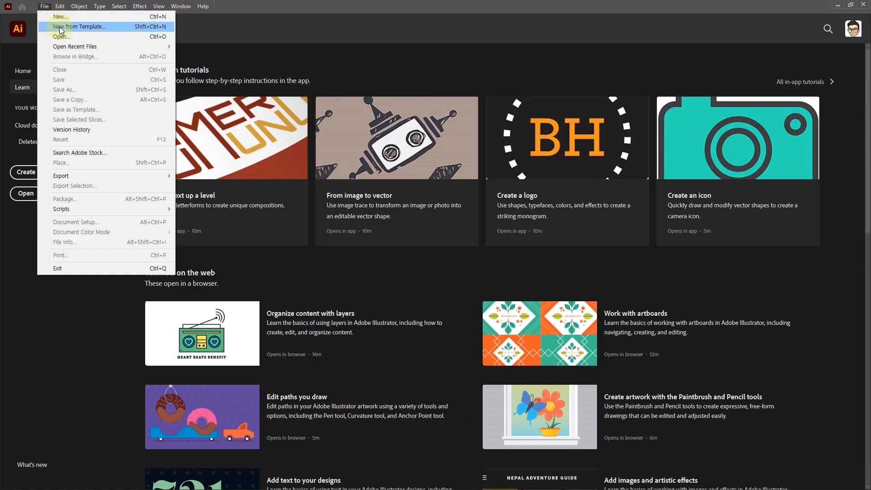
{"action": "left_click", "coordinate": [61, 37]}
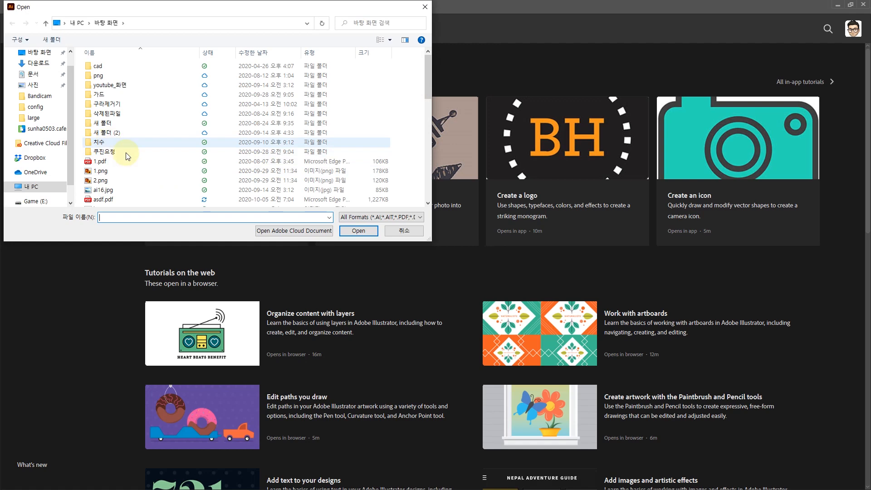
{"action": "double_click", "coordinate": [108, 200]}
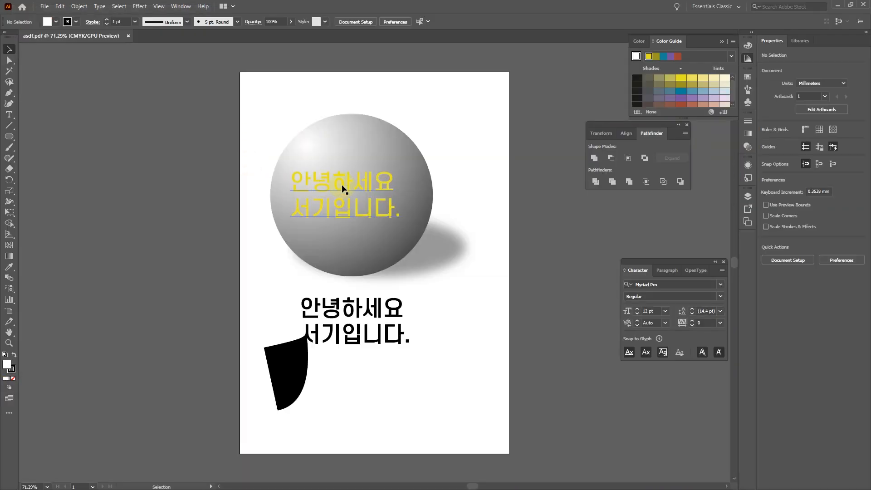
Step: Insert 333 before 요 in the yellow text's first line, and move the outlined text group slightly down and to the right
{"action": "left_click", "coordinate": [334, 312]}
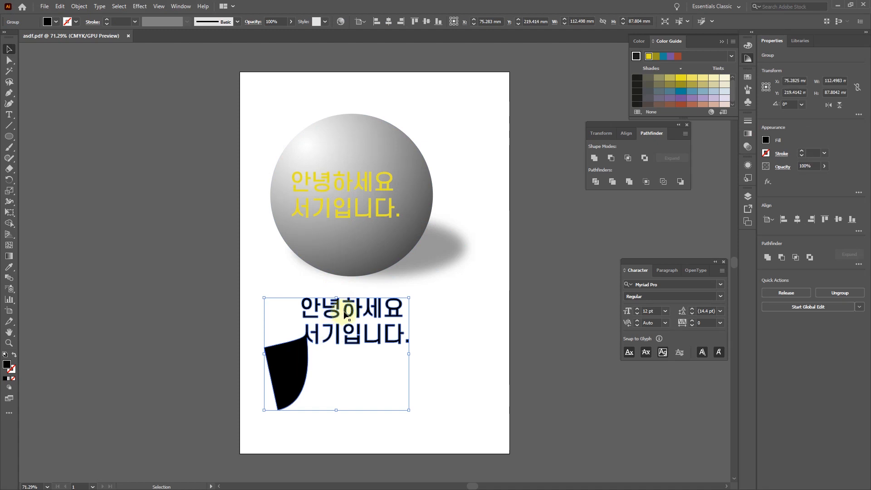
{"action": "left_click_drag", "start_coordinate": [348, 316], "coordinate": [362, 324]}
{"action": "double_click", "coordinate": [356, 185]}
{"action": "double_click", "coordinate": [374, 187]}
{"action": "left_click", "coordinate": [374, 187]}
{"action": "type", "text": "333"}
{"action": "left_click", "coordinate": [10, 49]}
{"action": "left_click", "coordinate": [383, 317]}
{"action": "left_click_drag", "start_coordinate": [388, 326], "coordinate": [403, 337]}
Step: Remove the Gaussian Blur effect from the shadow ellipse and set its opacity to 100%
{"action": "left_click", "coordinate": [454, 273]}
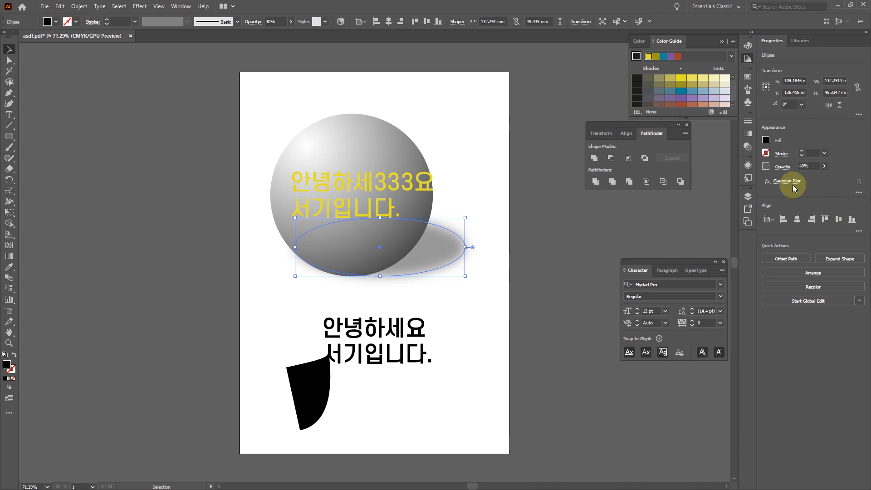
{"action": "left_click", "coordinate": [860, 182]}
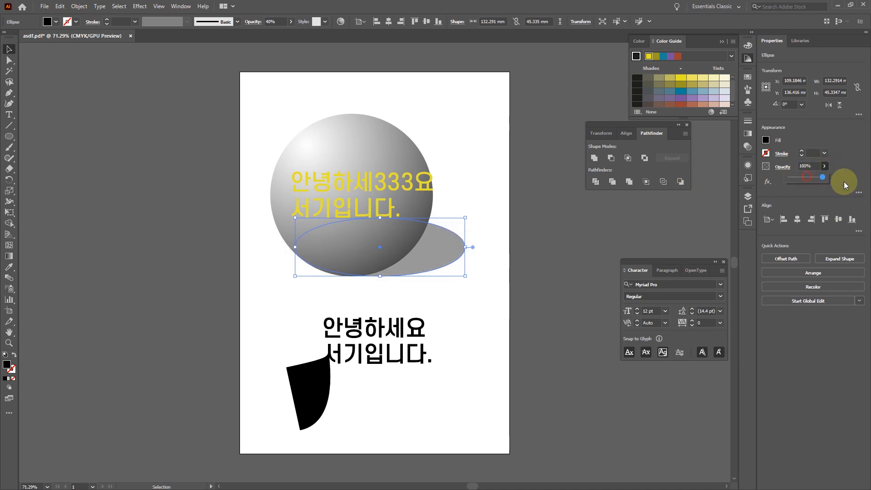
{"action": "left_click", "coordinate": [489, 230]}
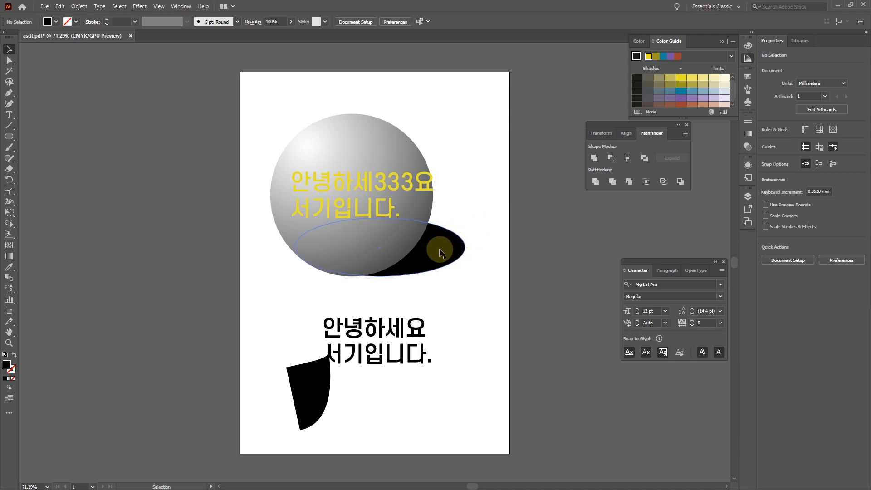
Step: Move the yellow greeting text to about X 91 mm, Y 99 mm on the sphere
{"action": "left_click_drag", "start_coordinate": [377, 186], "coordinate": [369, 186]}
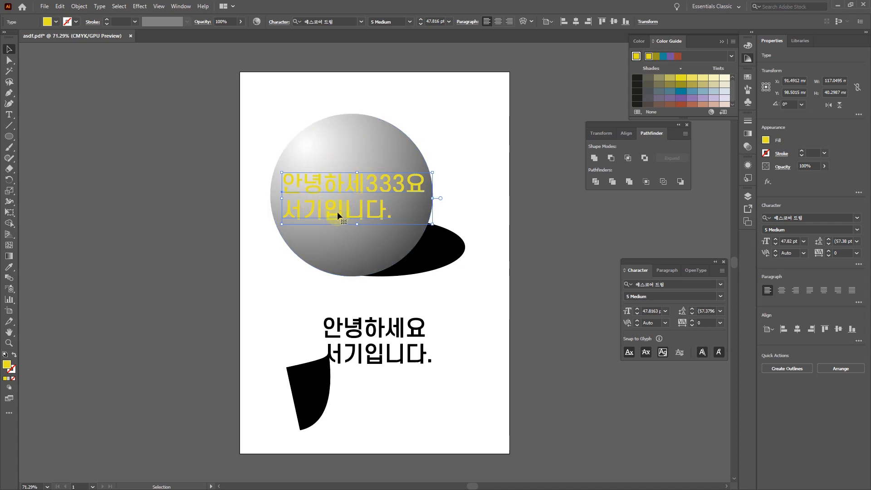
{"action": "left_click", "coordinate": [222, 164]}
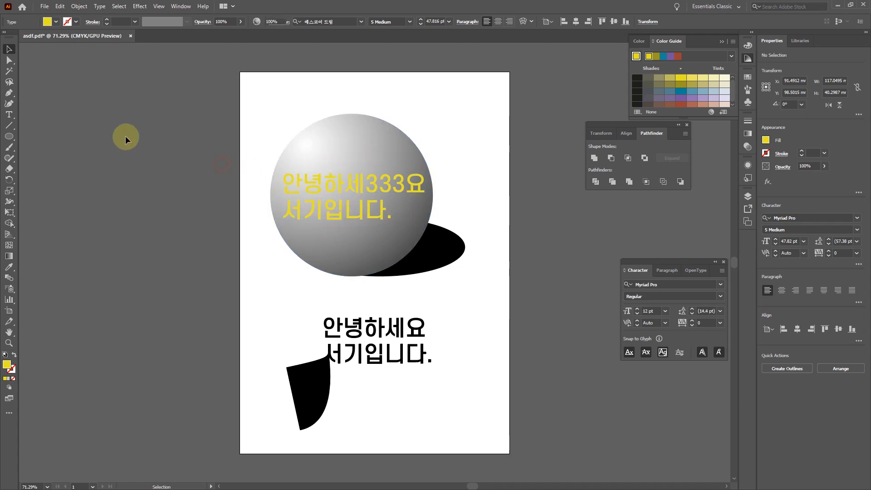
Step: Try drawing a three-point curved path over the sphere's upper part with the Curvature tool, and undo it
{"action": "left_click", "coordinate": [9, 105]}
{"action": "left_click", "coordinate": [334, 147]}
{"action": "left_click", "coordinate": [385, 183]}
{"action": "left_click", "coordinate": [402, 137]}
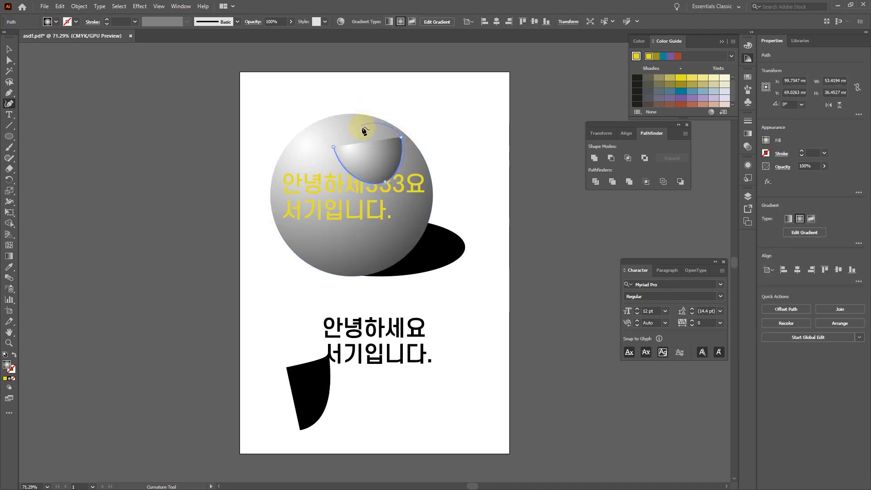
{"action": "key", "text": "ctrl+z"}
{"action": "key", "text": "ctrl+z"}
{"action": "key", "text": "ctrl+z"}
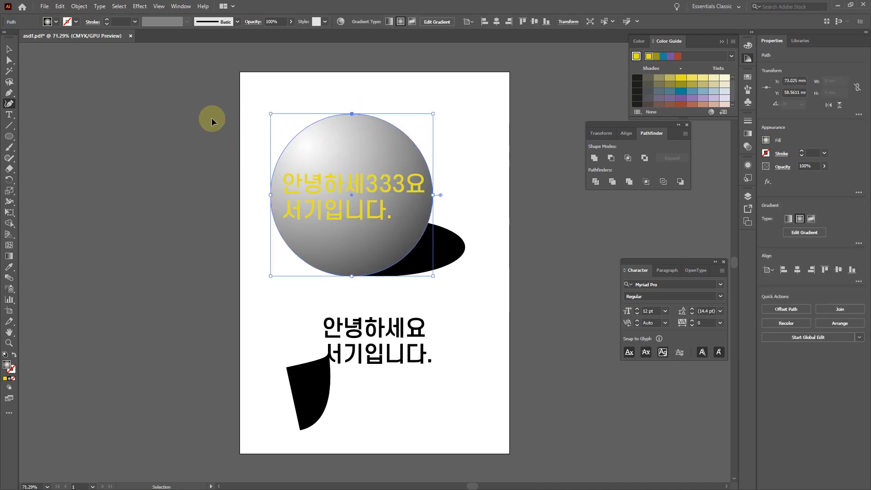
Step: Lock the gradient sphere, its black shadow ellipse and the yellow greeting text together
{"action": "left_click", "coordinate": [9, 49]}
{"action": "left_click_drag", "start_coordinate": [190, 100], "coordinate": [271, 142]}
{"action": "left_click_drag", "start_coordinate": [328, 171], "coordinate": [353, 248]}
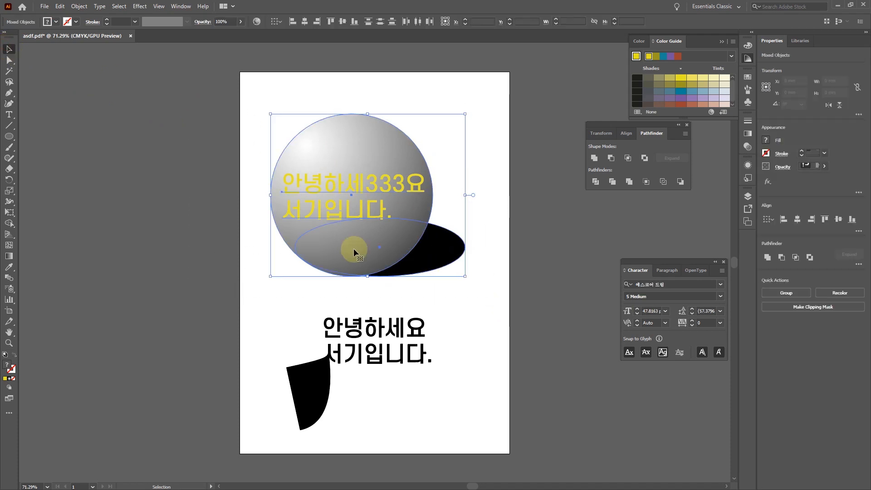
{"action": "right_click", "coordinate": [375, 171]}
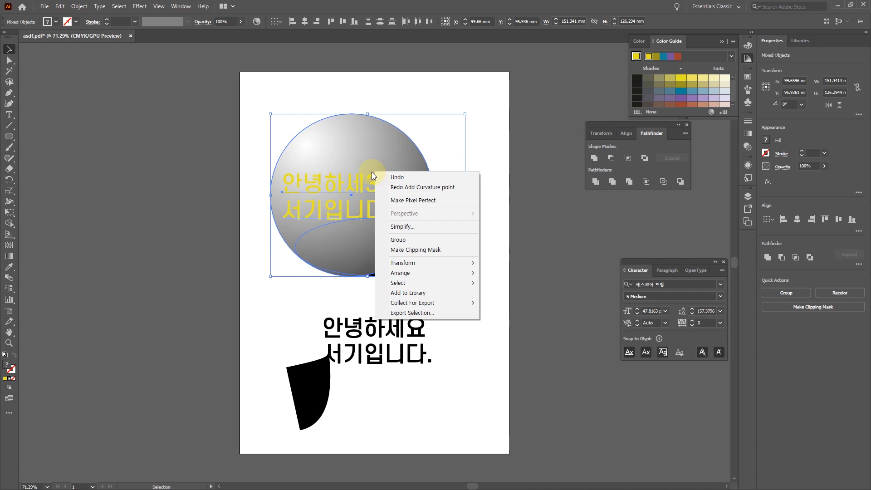
{"action": "left_click", "coordinate": [84, 9]}
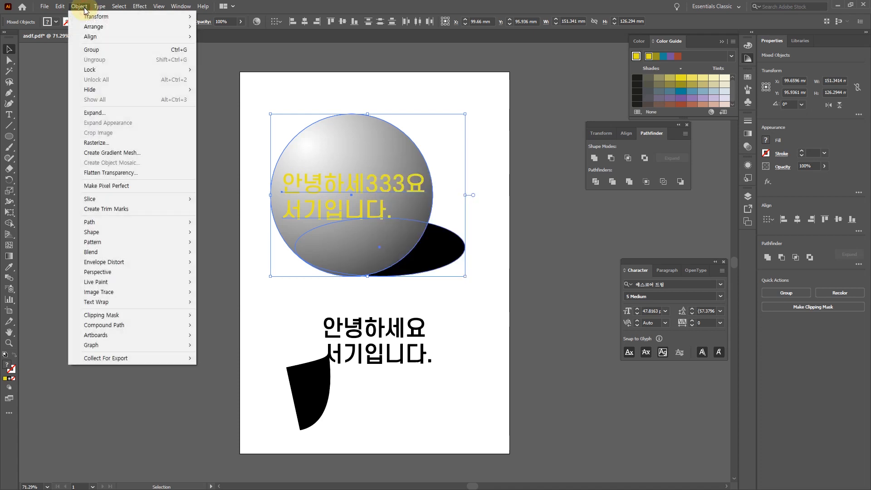
{"action": "mouse_move", "coordinate": [102, 242]}
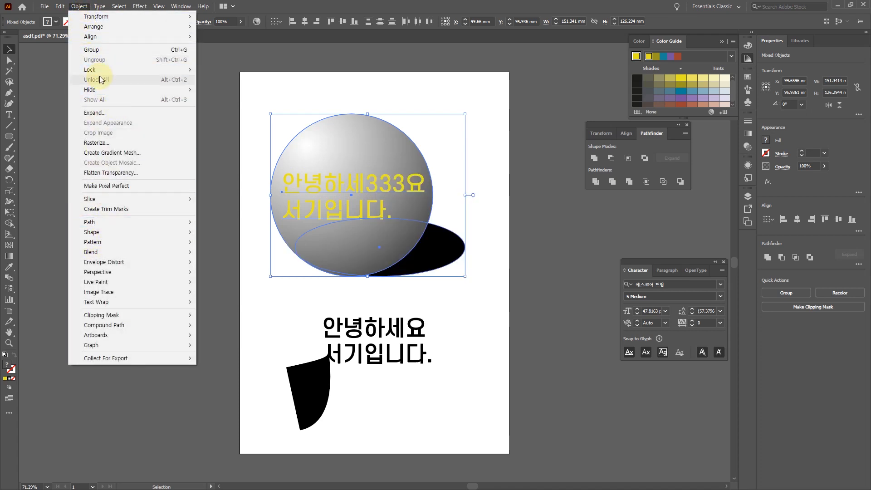
{"action": "mouse_move", "coordinate": [132, 69]}
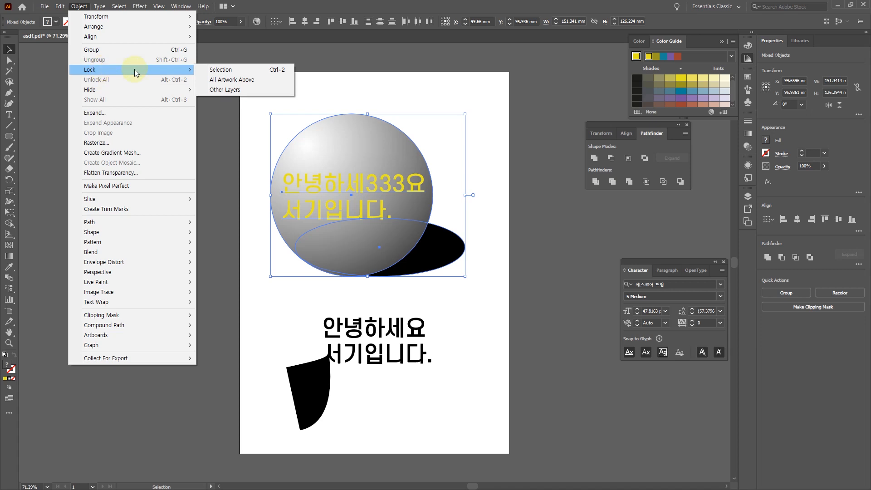
{"action": "left_click", "coordinate": [235, 70]}
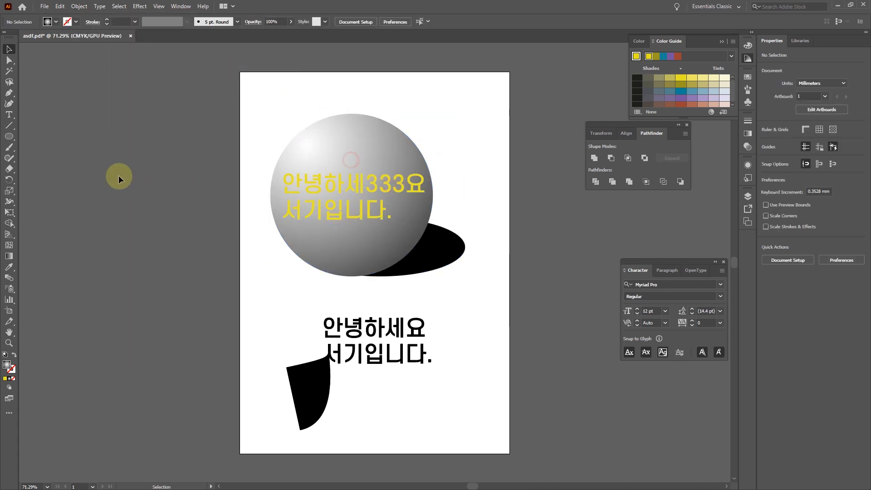
Step: Try drawing several straight diagonal lines across the locked sphere with the Line Segment tool, then clear the selection
{"action": "left_click", "coordinate": [10, 129]}
{"action": "left_click_drag", "start_coordinate": [241, 132], "coordinate": [385, 207]}
{"action": "left_click_drag", "start_coordinate": [383, 130], "coordinate": [280, 219]}
{"action": "left_click_drag", "start_coordinate": [300, 124], "coordinate": [339, 210]}
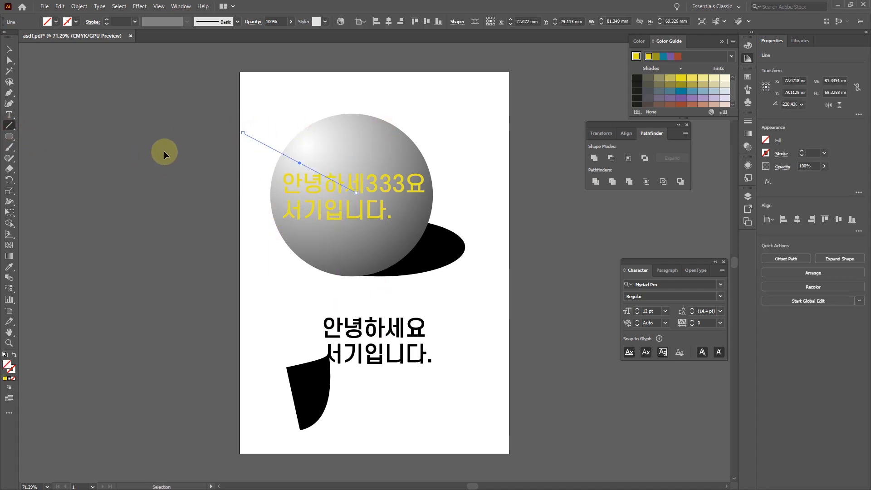
{"action": "left_click", "coordinate": [162, 159], "text": "ctrl"}
Step: Draw a large and a smaller overlapping ellipse over the locked sphere, together spanning about 143 by 106 mm
{"action": "left_click", "coordinate": [8, 136]}
{"action": "left_click_drag", "start_coordinate": [249, 121], "coordinate": [385, 240]}
{"action": "left_click_drag", "start_coordinate": [434, 258], "coordinate": [360, 173]}
Step: Select both new ellipses, move them around over the locked artwork, and delete them
{"action": "left_click", "coordinate": [9, 49]}
{"action": "left_click_drag", "start_coordinate": [200, 91], "coordinate": [494, 279]}
{"action": "left_click_drag", "start_coordinate": [392, 206], "coordinate": [485, 156]}
{"action": "left_click_drag", "start_coordinate": [418, 134], "coordinate": [323, 210]}
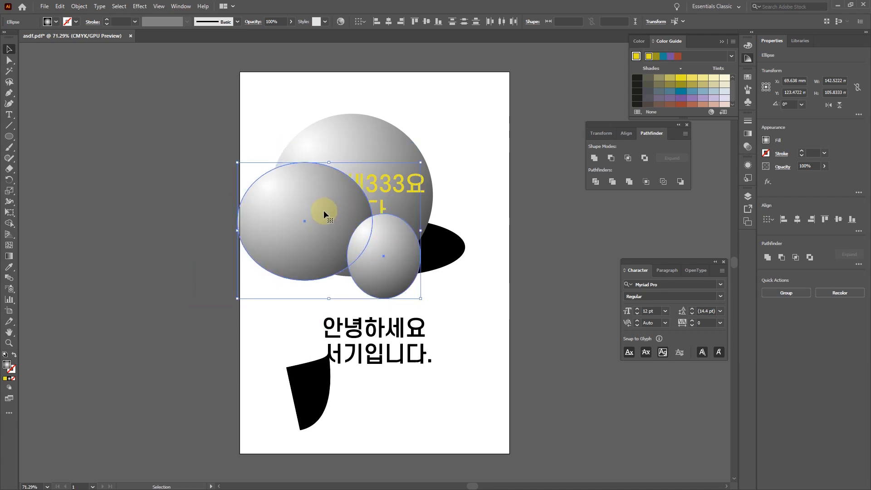
{"action": "key", "text": "Delete"}
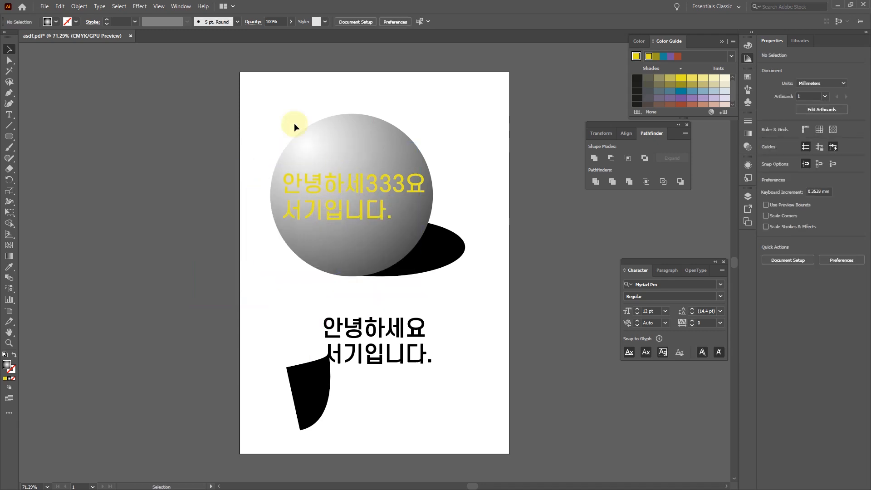
Step: Unlock all locked objects and clear the resulting selection
{"action": "left_click", "coordinate": [79, 7]}
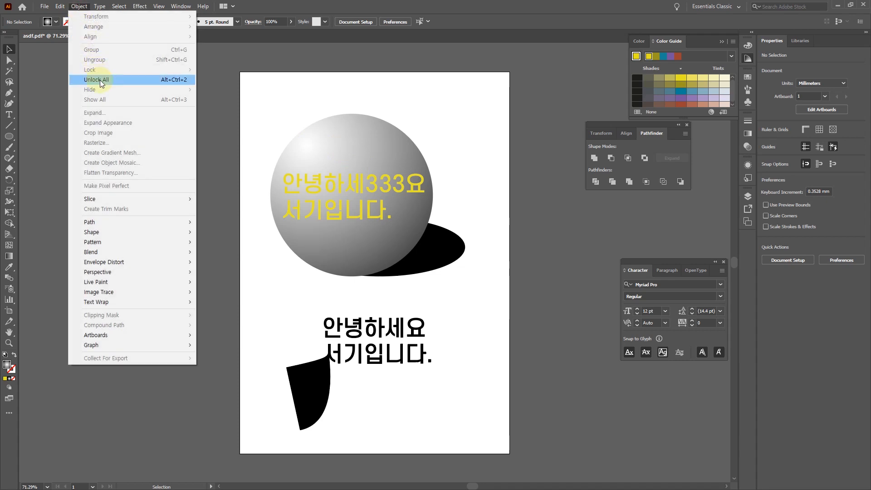
{"action": "left_click", "coordinate": [181, 82]}
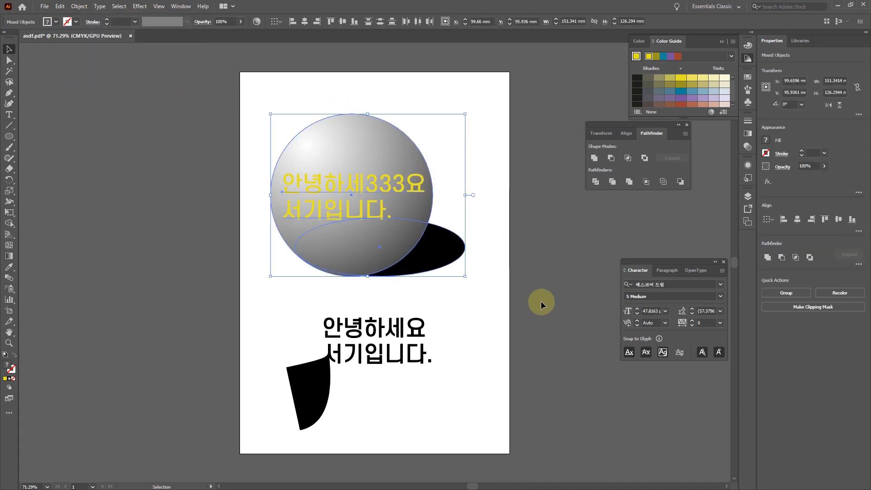
{"action": "left_click", "coordinate": [518, 340]}
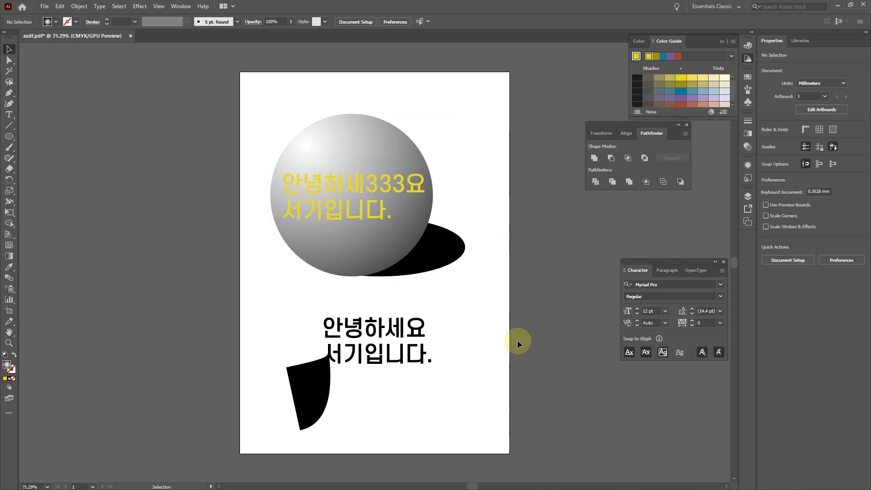